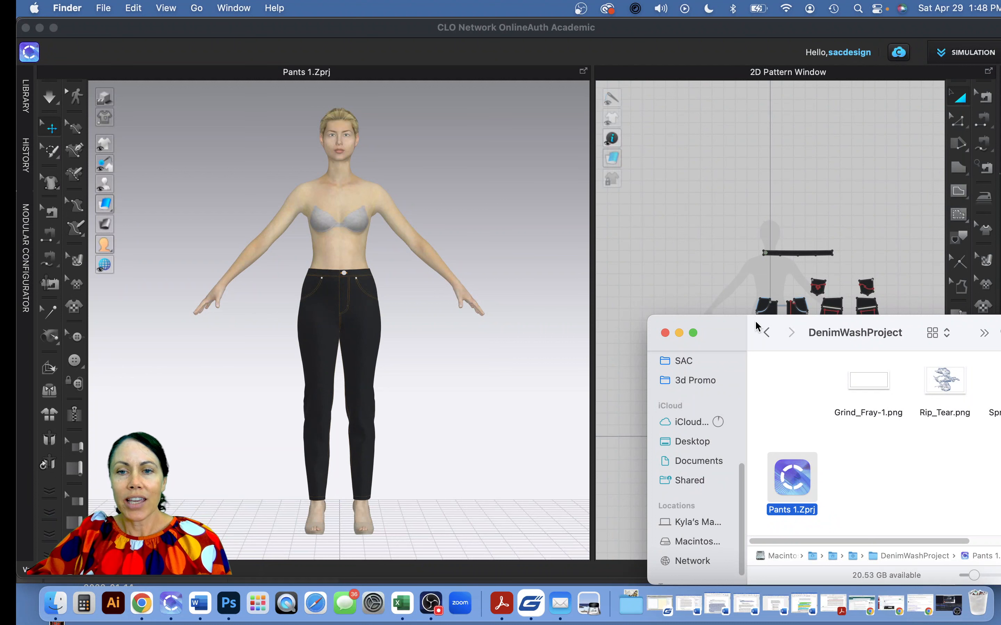
Review the PNG wash graphics in the DenimWashProject folder and switch back to the Pants 1 project in CLO
{"action": "left_click_drag", "start_coordinate": [759, 330], "coordinate": [568, 284]}
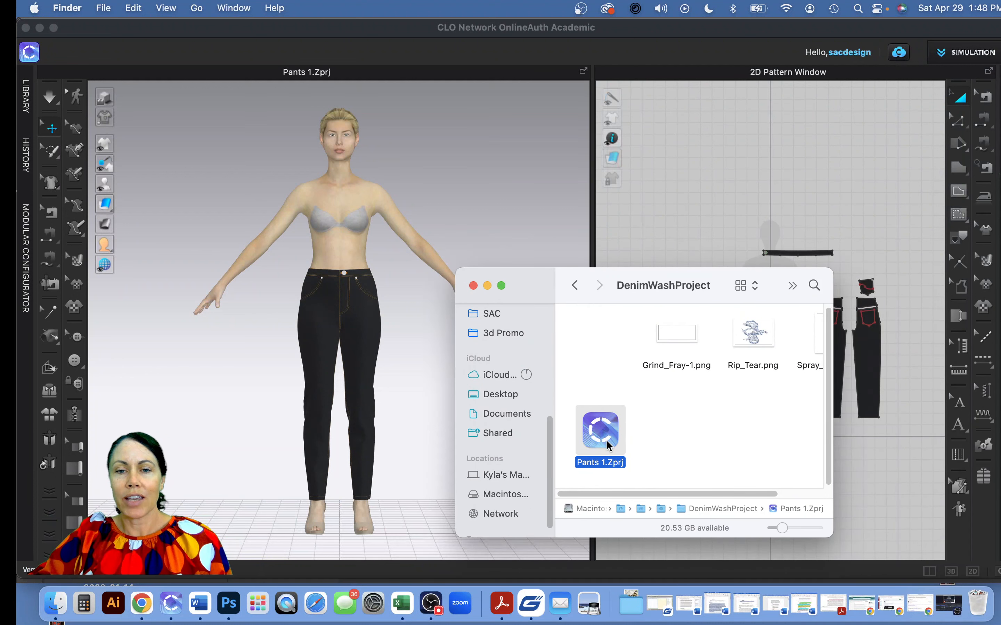
{"action": "left_click_drag", "start_coordinate": [607, 493], "coordinate": [670, 494]}
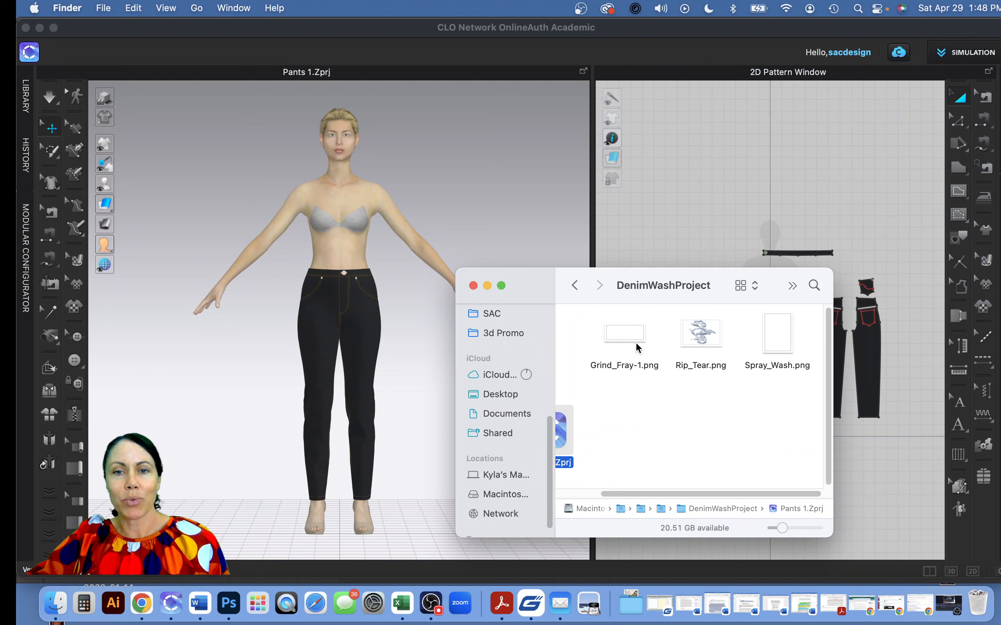
{"action": "left_click_drag", "start_coordinate": [552, 288], "coordinate": [736, 320]}
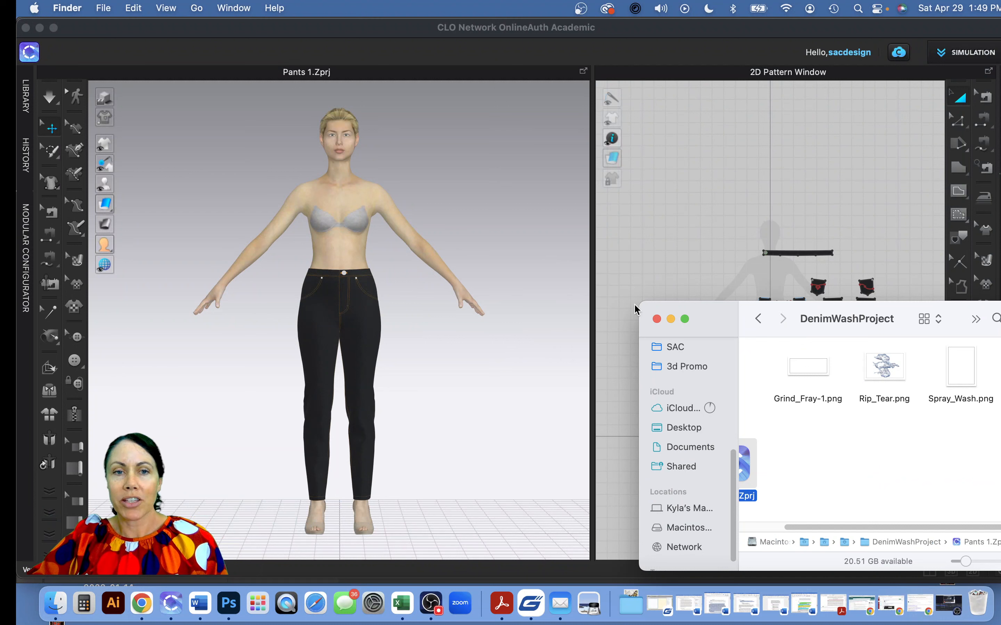
{"action": "left_click", "coordinate": [429, 359]}
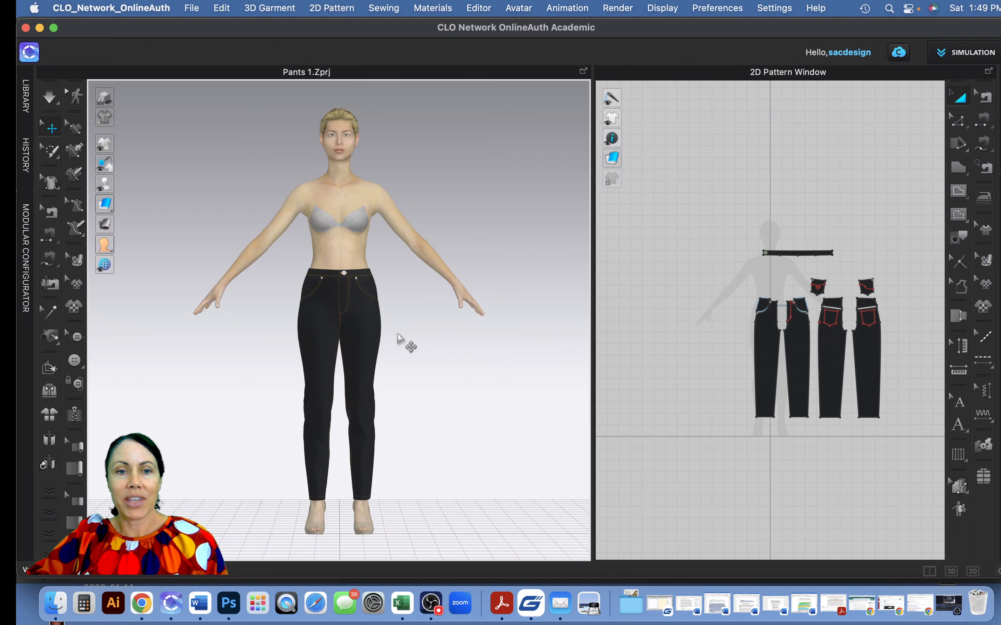
Examine the jeans on the avatar and the front, back and pocket pattern pieces up close
{"action": "scroll", "coordinate": [398, 340], "scroll_direction": "up", "scroll_amount": 2}
{"action": "scroll", "coordinate": [401, 341], "scroll_direction": "up", "scroll_amount": 5}
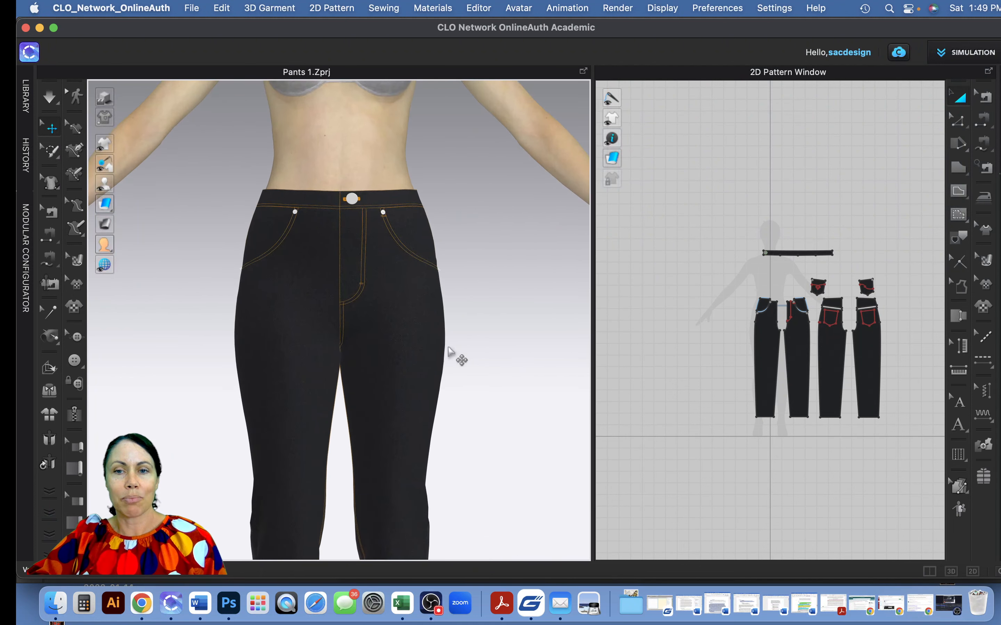
{"action": "scroll", "coordinate": [752, 338], "scroll_direction": "up", "scroll_amount": 5}
{"action": "middle_click_drag", "start_coordinate": [753, 339], "coordinate": [668, 351]}
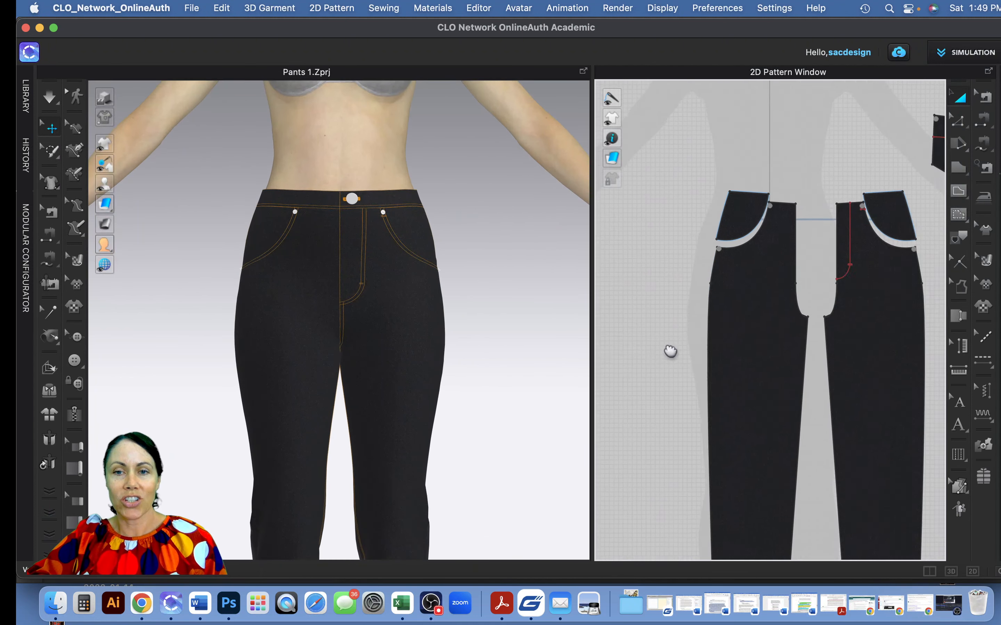
{"action": "middle_click_drag", "start_coordinate": [781, 360], "coordinate": [703, 337]}
{"action": "left_click", "coordinate": [909, 218]}
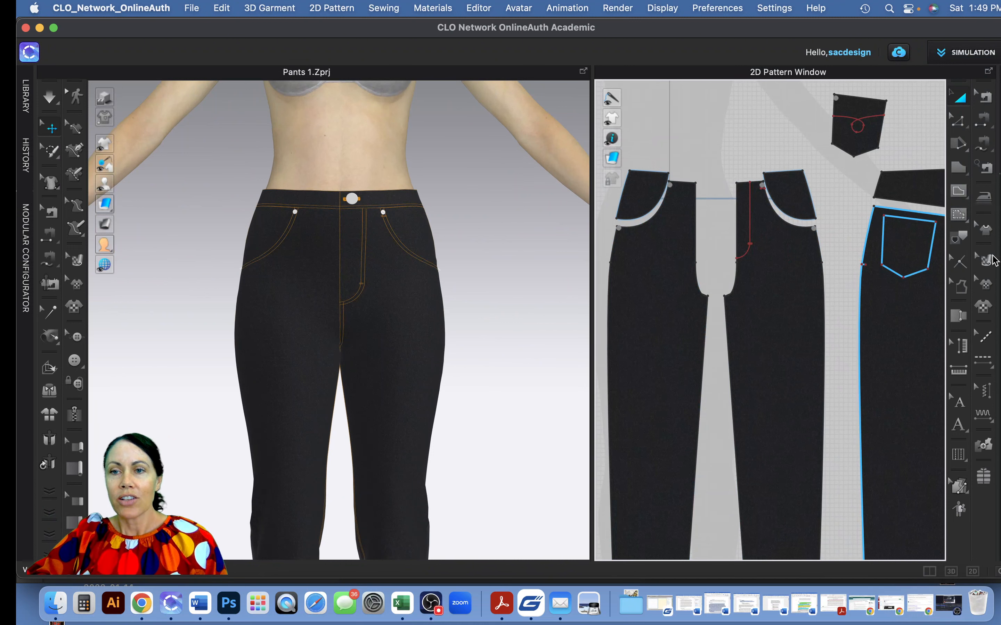
{"action": "left_click", "coordinate": [643, 197]}
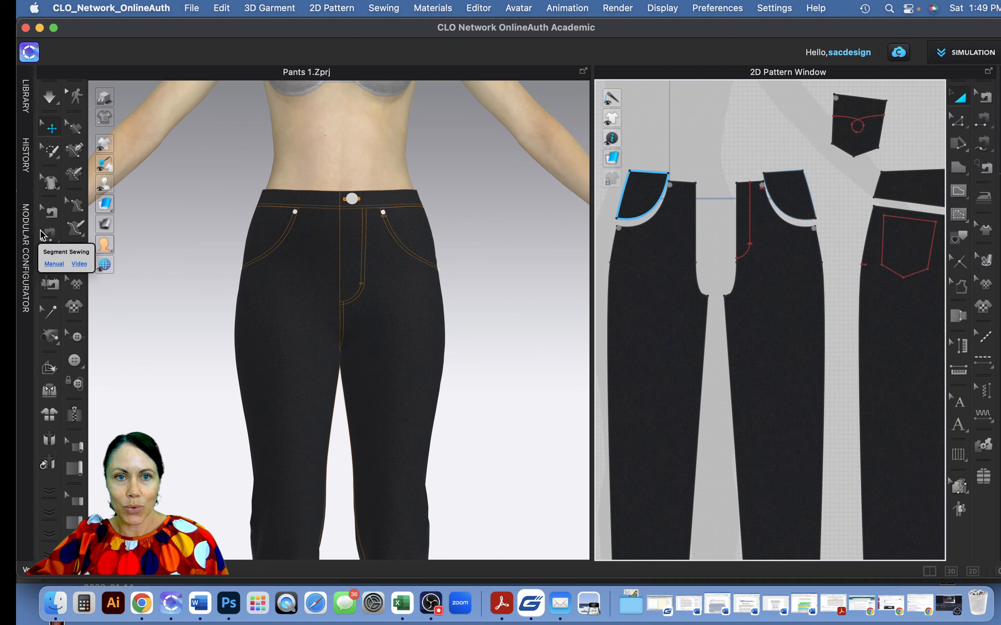
{"action": "left_click", "coordinate": [880, 426]}
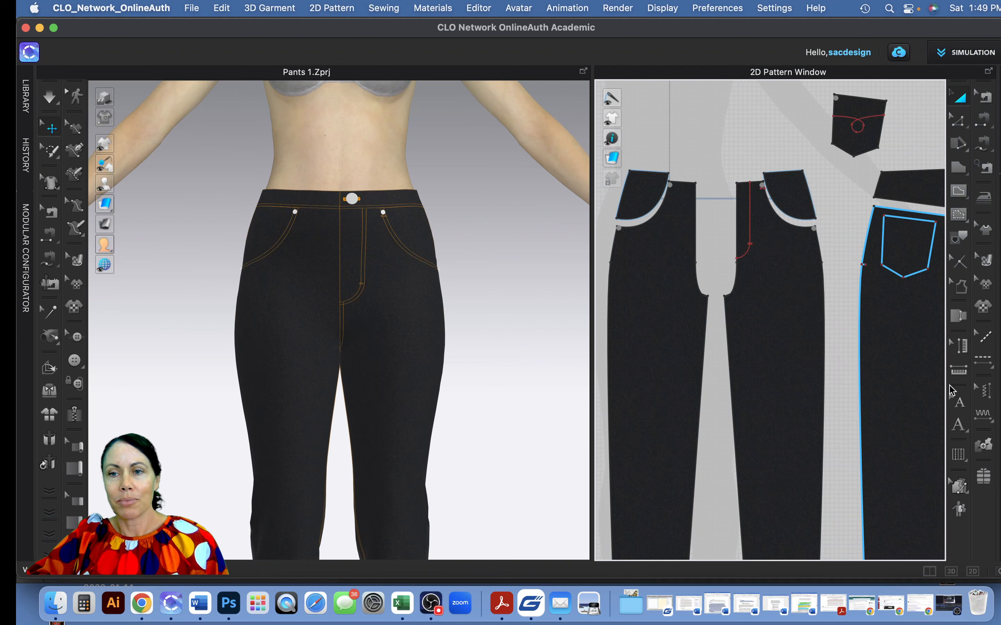
Add Spray_Wash.png from the DenimWashProject folder as an 11.693 x 16.538 in graphic on the thigh of the front leg pattern with the fly stitching
{"action": "left_click", "coordinate": [986, 308]}
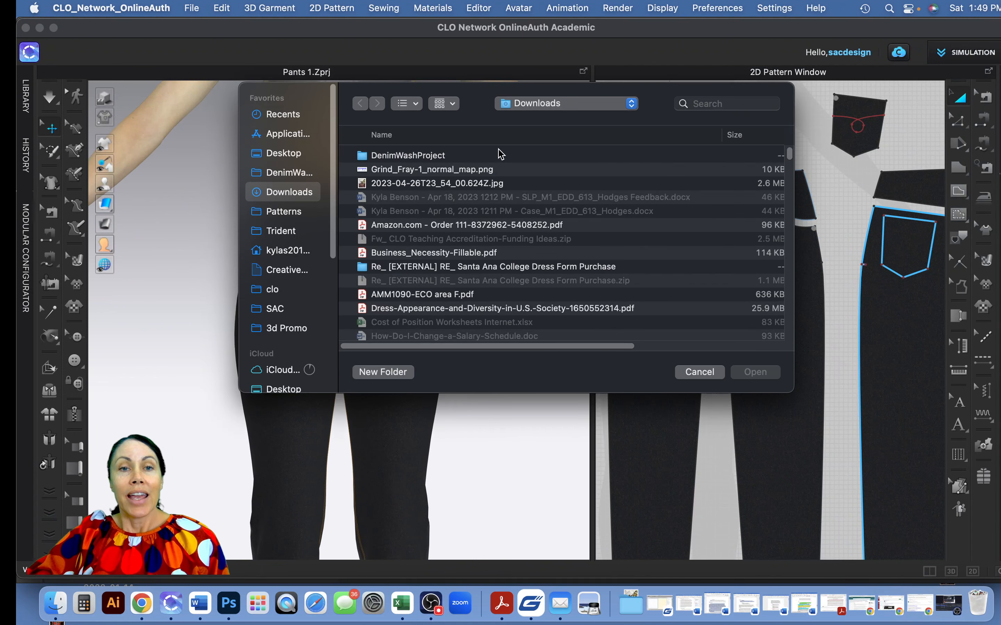
{"action": "left_click", "coordinate": [438, 156]}
{"action": "double_click", "coordinate": [439, 156]}
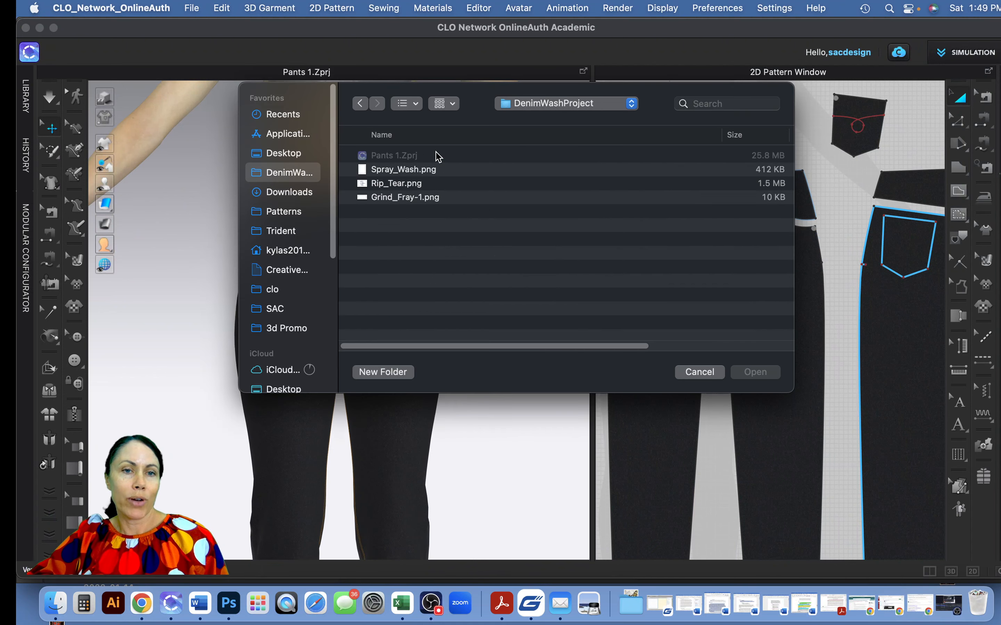
{"action": "left_click", "coordinate": [409, 173]}
{"action": "left_click", "coordinate": [752, 372]}
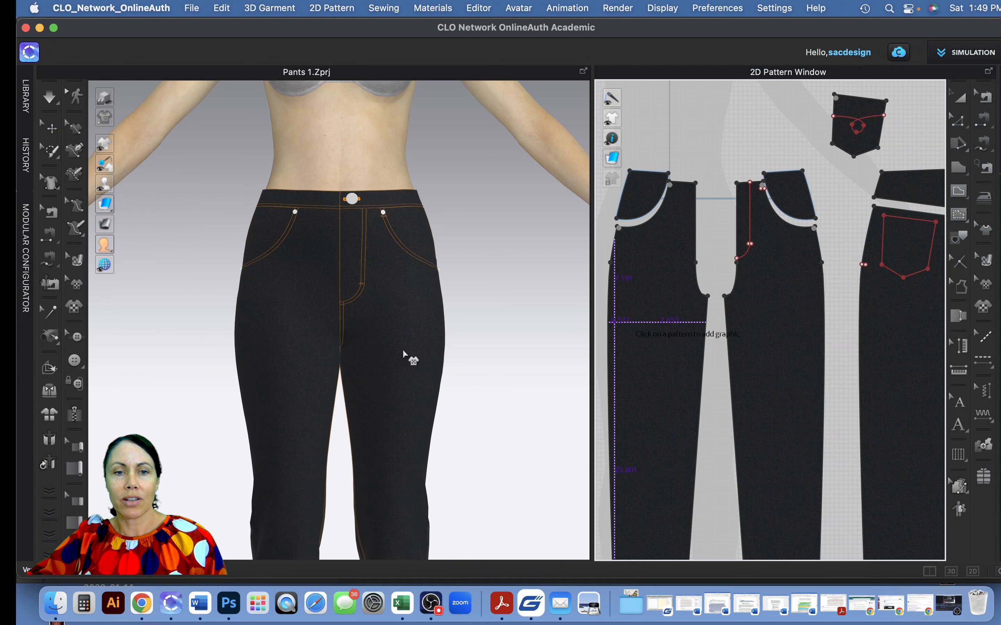
{"action": "left_click", "coordinate": [808, 338]}
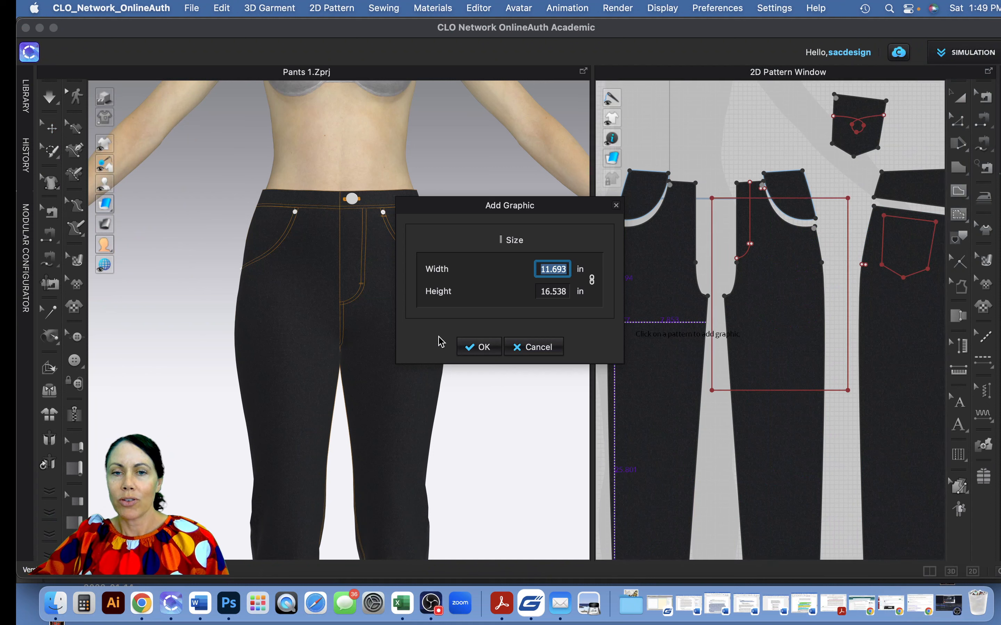
{"action": "left_click", "coordinate": [472, 347]}
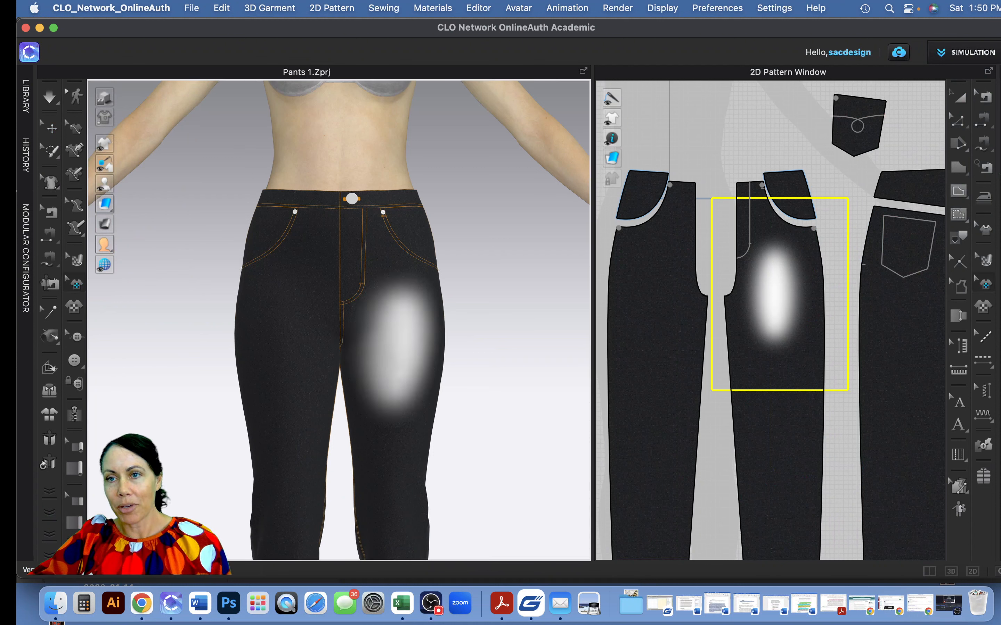
Reveal the object list and properties, and review the placed Spray_Wash graphic's configuration, transformation and measurement settings
{"action": "left_click", "coordinate": [999, 98]}
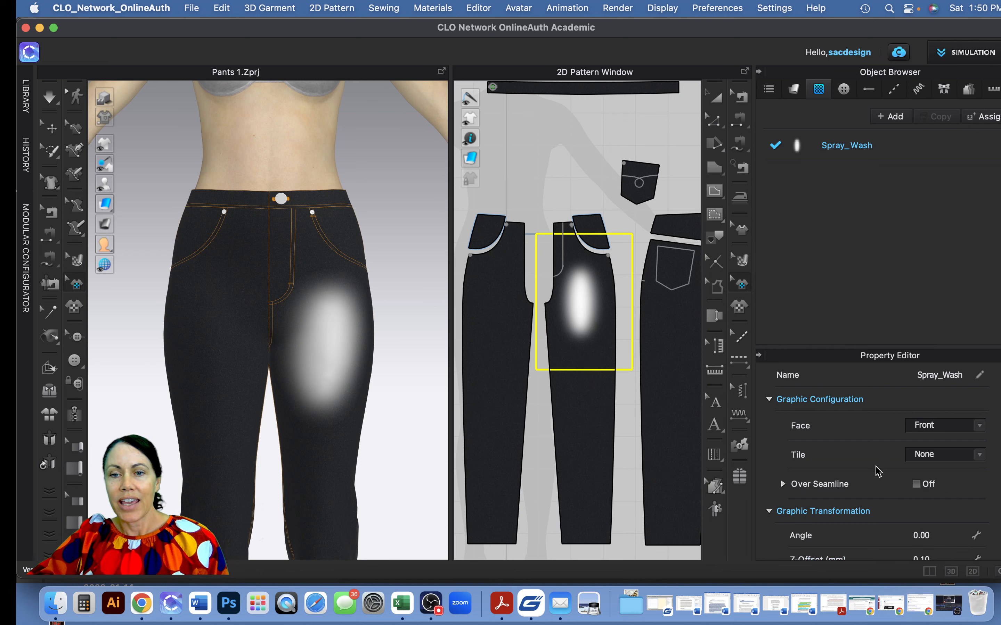
{"action": "scroll", "coordinate": [877, 469], "scroll_direction": "down", "scroll_amount": 3}
{"action": "scroll", "coordinate": [877, 472], "scroll_direction": "down", "scroll_amount": 1}
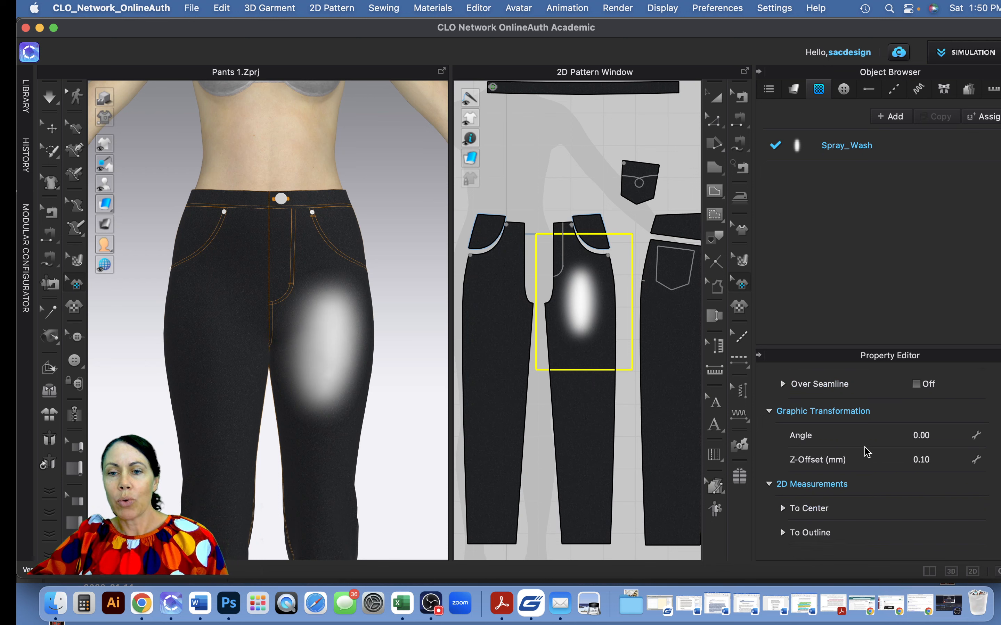
{"action": "scroll", "coordinate": [867, 452], "scroll_direction": "up", "scroll_amount": 3}
{"action": "scroll", "coordinate": [867, 452], "scroll_direction": "up", "scroll_amount": 1}
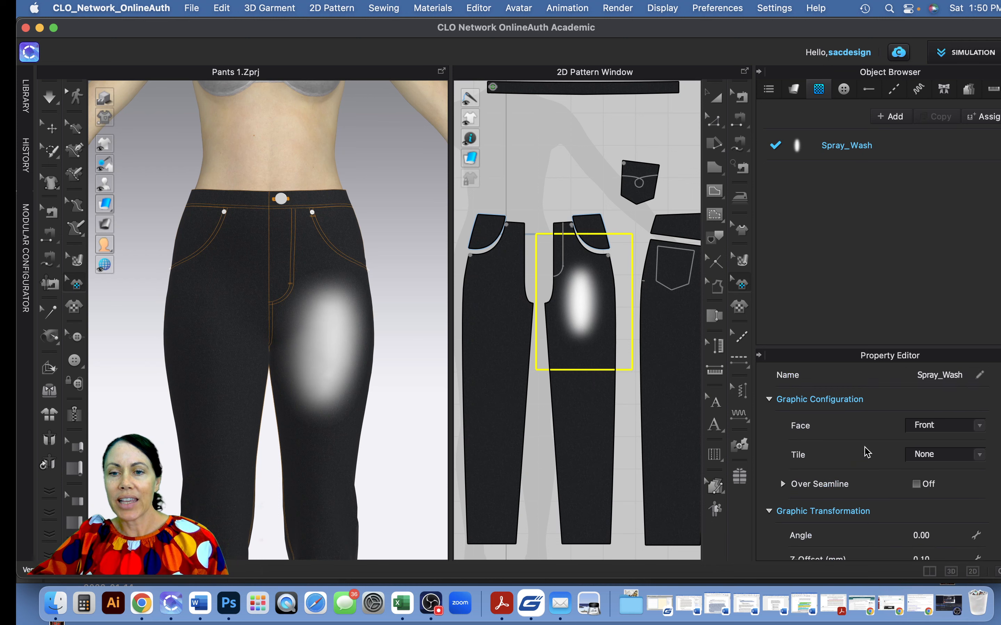
{"action": "scroll", "coordinate": [868, 453], "scroll_direction": "down", "scroll_amount": 4}
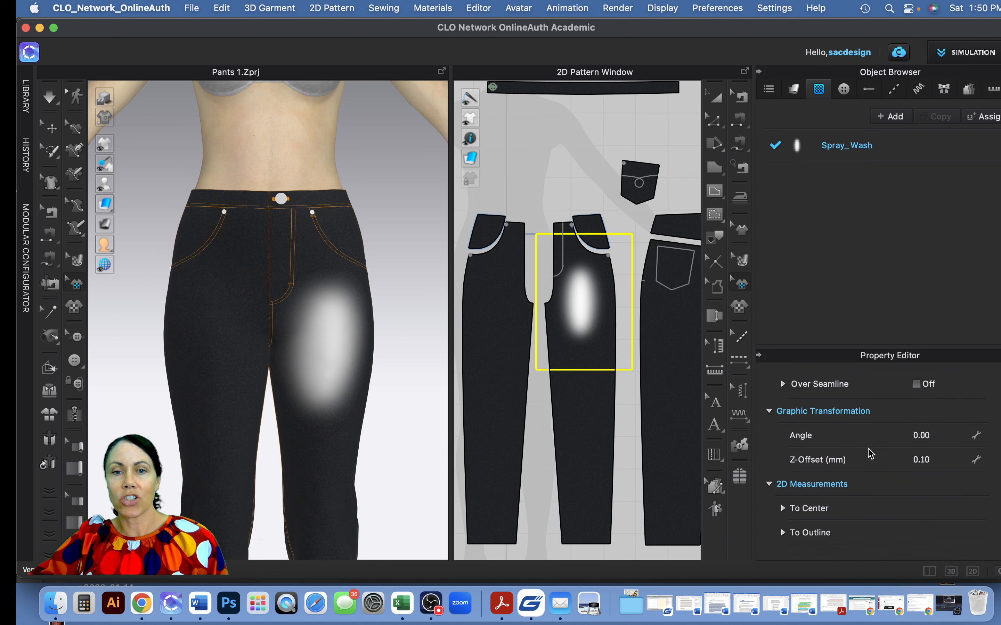
Try scaling the Spray_Wash graphic up on the thigh and return it to about its original size
{"action": "left_click", "coordinate": [735, 285]}
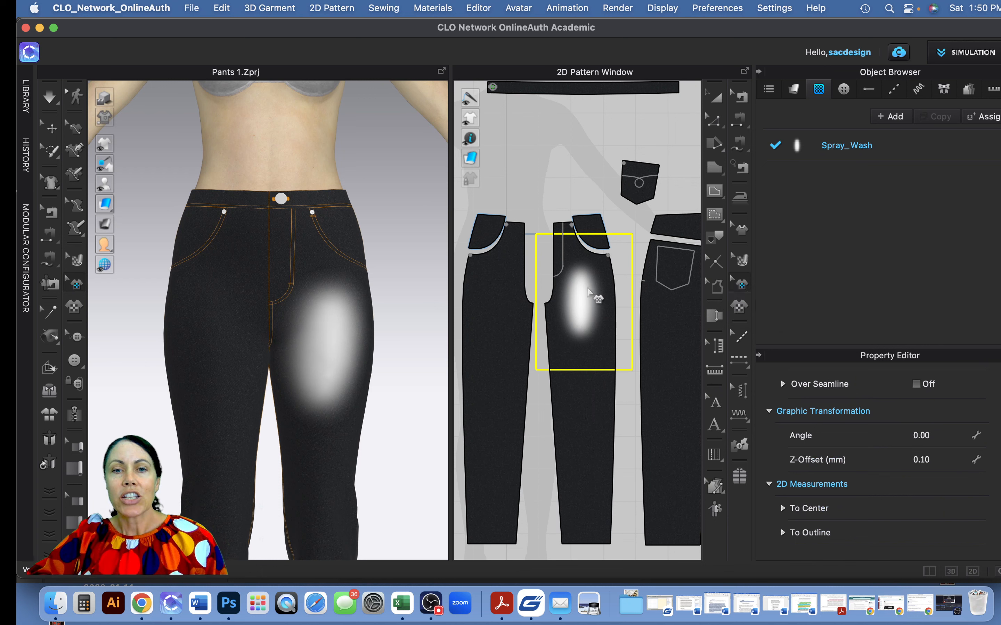
{"action": "left_click", "coordinate": [584, 296]}
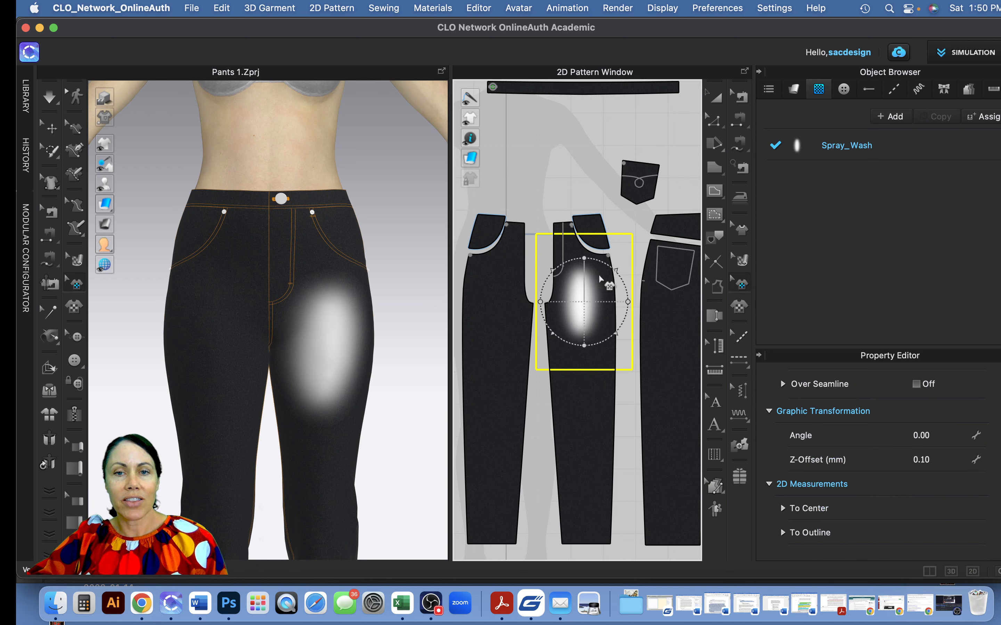
{"action": "left_click_drag", "start_coordinate": [616, 270], "coordinate": [623, 264]}
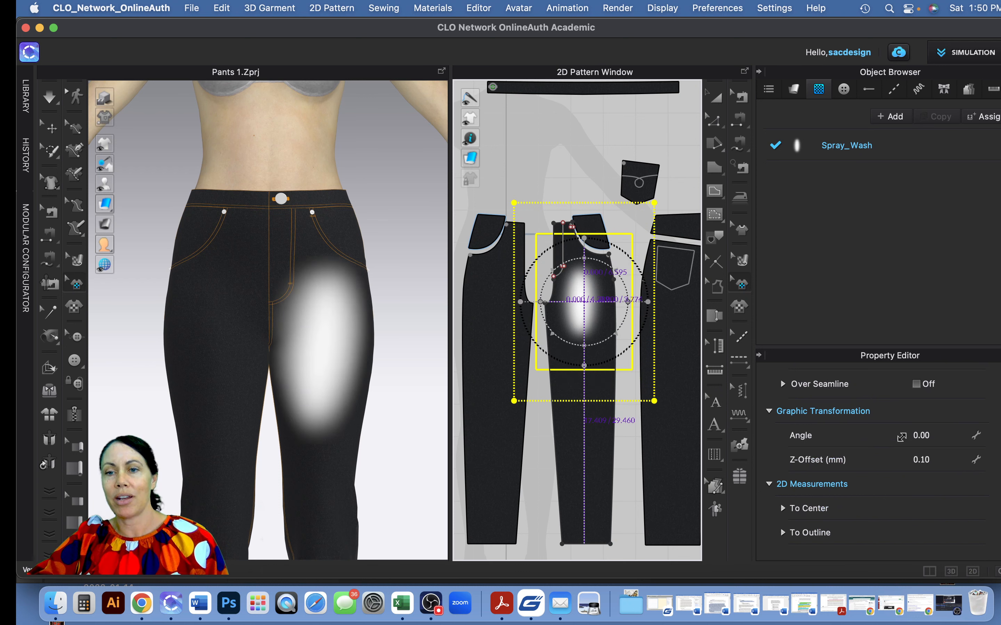
{"action": "key", "text": "super+z"}
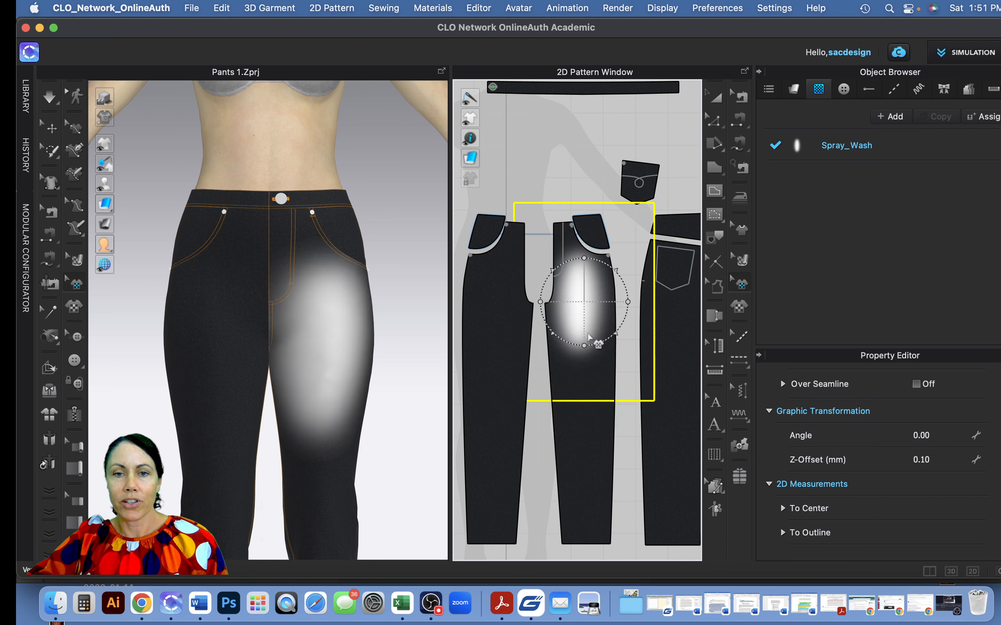
{"action": "left_click", "coordinate": [555, 330]}
{"action": "left_click_drag", "start_coordinate": [554, 331], "coordinate": [562, 323]}
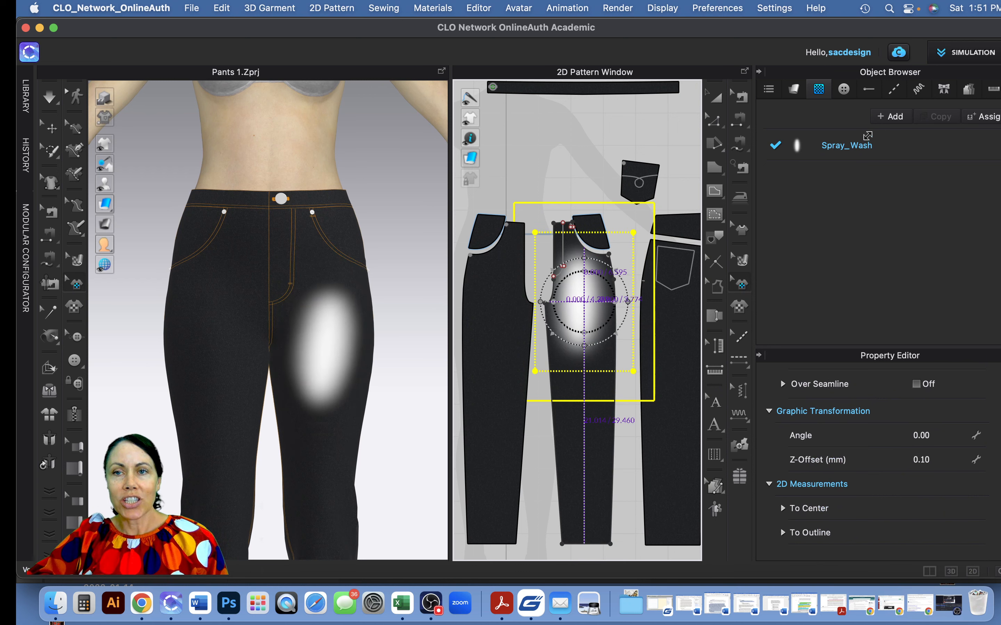
Reduce the opacity of the Spray_Wash graphic's material to 38
{"action": "left_click", "coordinate": [872, 145]}
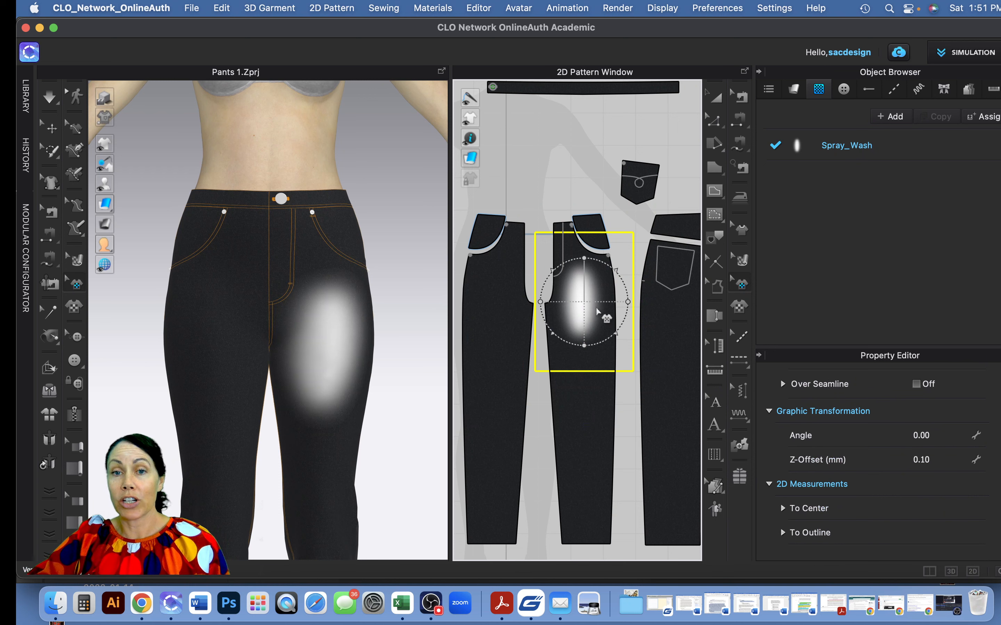
{"action": "left_click", "coordinate": [853, 151]}
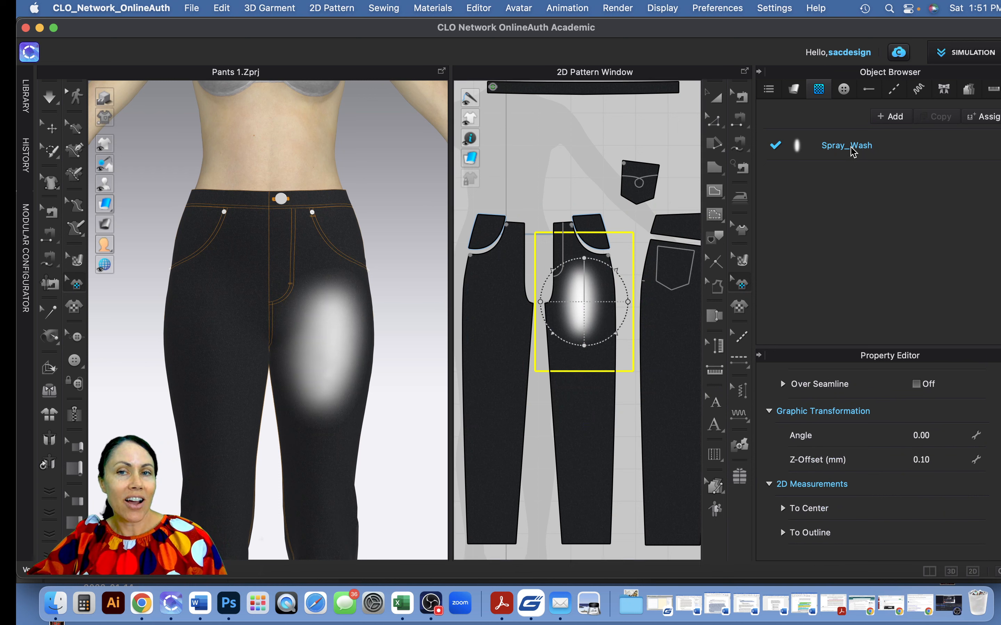
{"action": "left_click", "coordinate": [883, 147]}
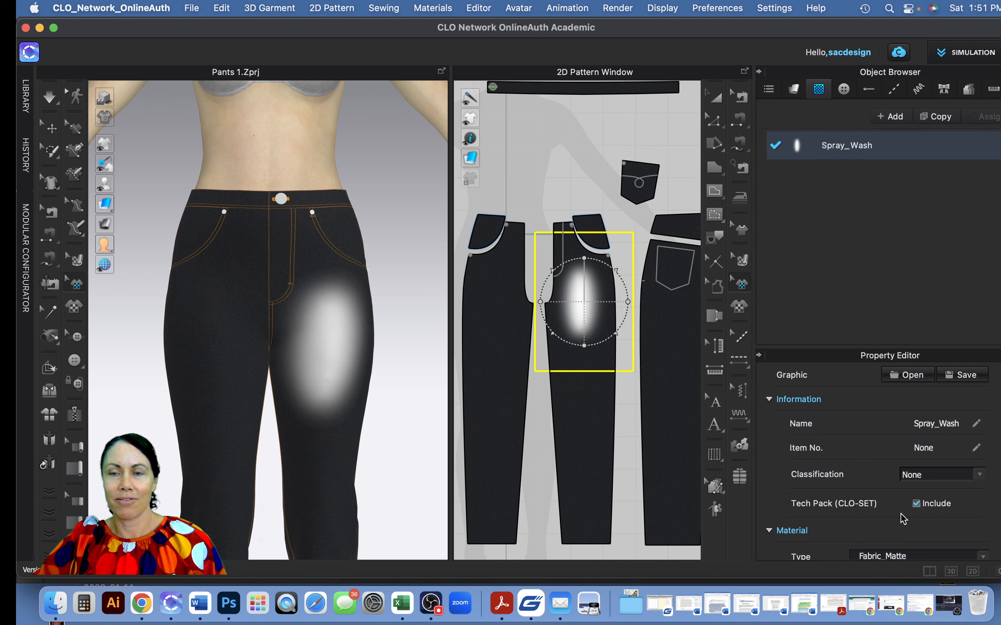
{"action": "scroll", "coordinate": [937, 510], "scroll_direction": "down", "scroll_amount": 2}
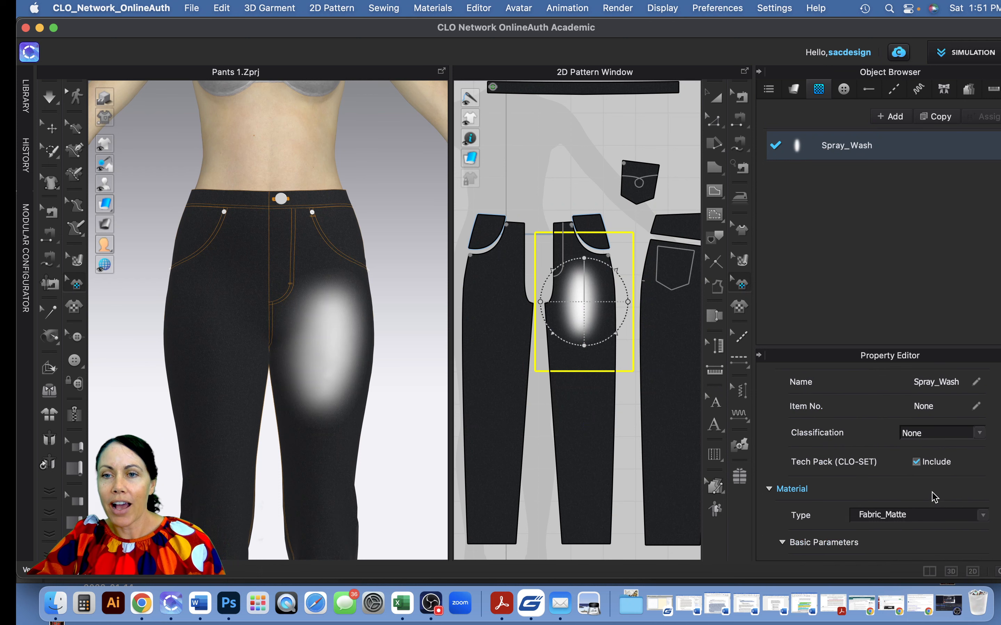
{"action": "scroll", "coordinate": [937, 492], "scroll_direction": "up", "scroll_amount": 2}
{"action": "scroll", "coordinate": [947, 464], "scroll_direction": "down", "scroll_amount": 2}
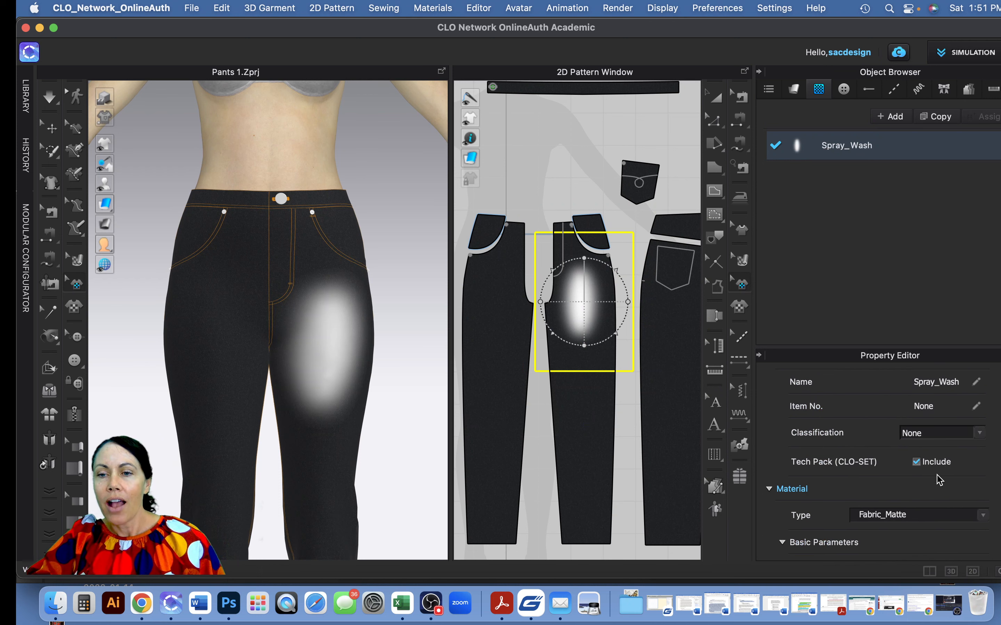
{"action": "scroll", "coordinate": [943, 481], "scroll_direction": "down", "scroll_amount": 2}
{"action": "scroll", "coordinate": [942, 482], "scroll_direction": "down", "scroll_amount": 4}
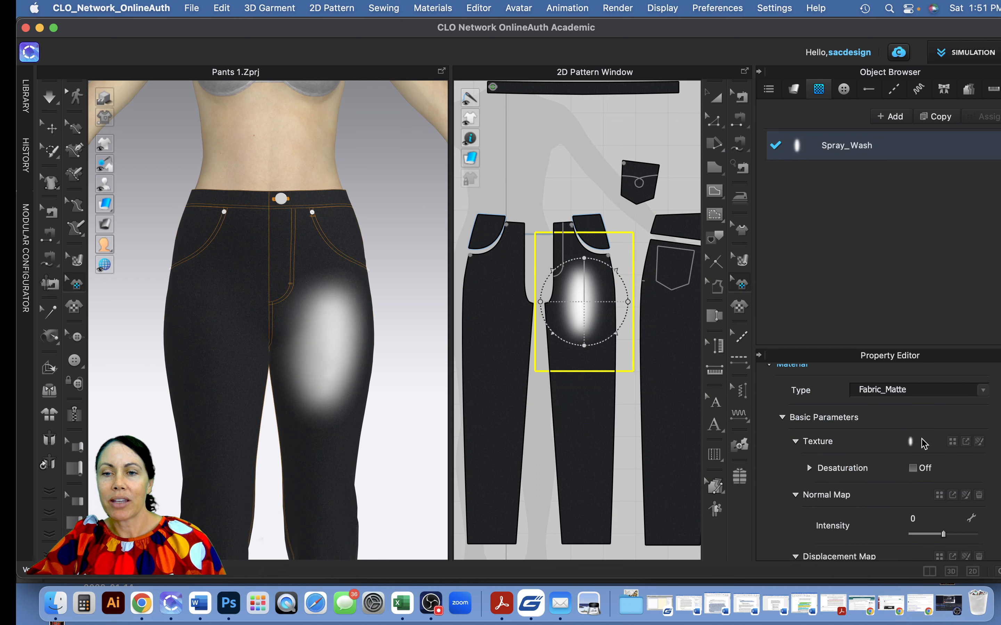
{"action": "scroll", "coordinate": [912, 497], "scroll_direction": "down", "scroll_amount": 2}
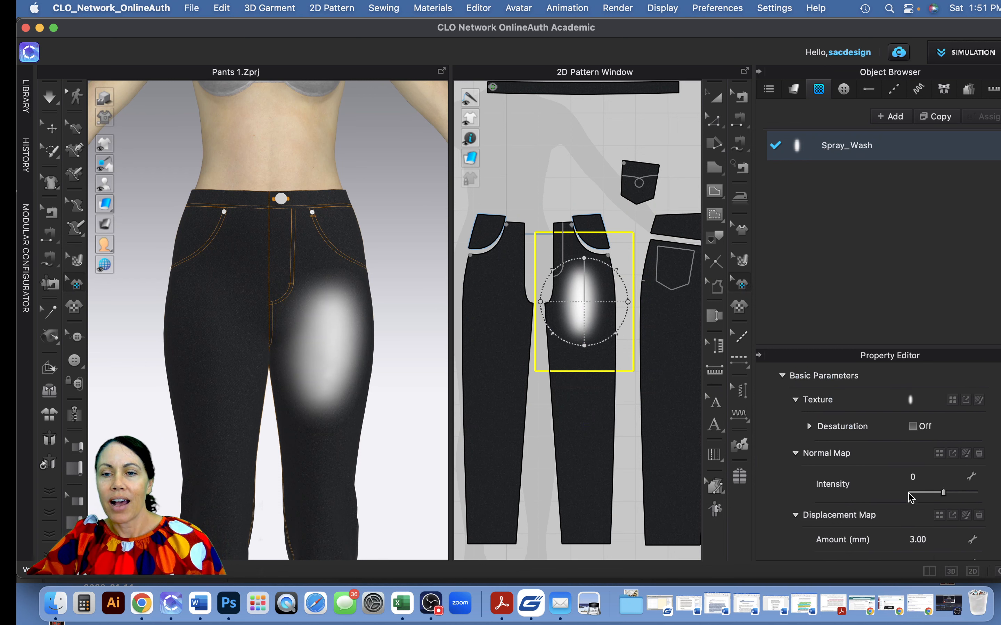
{"action": "scroll", "coordinate": [911, 497], "scroll_direction": "down", "scroll_amount": 8}
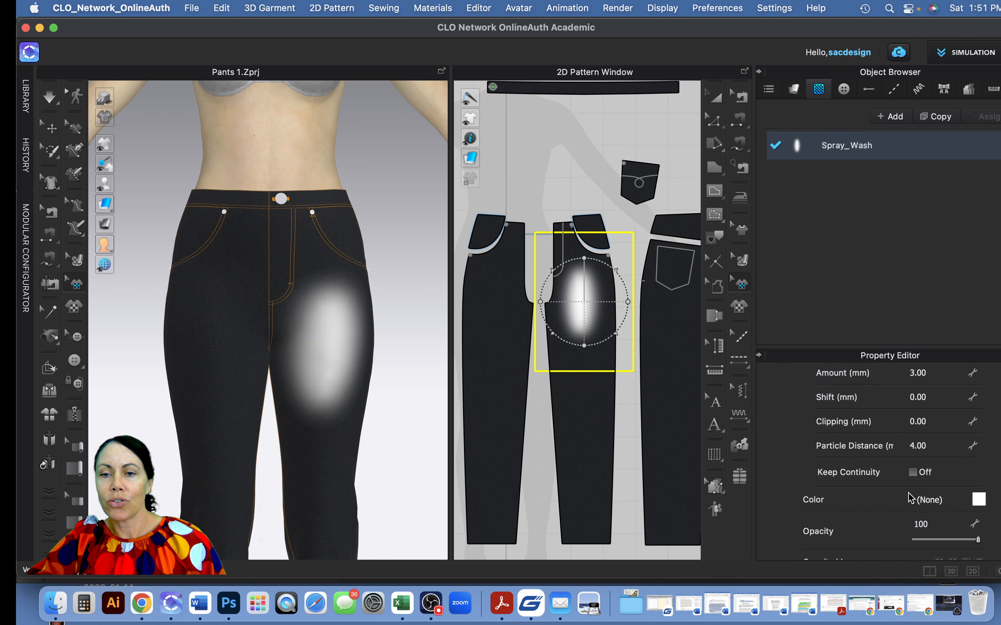
{"action": "scroll", "coordinate": [911, 499], "scroll_direction": "down", "scroll_amount": 4}
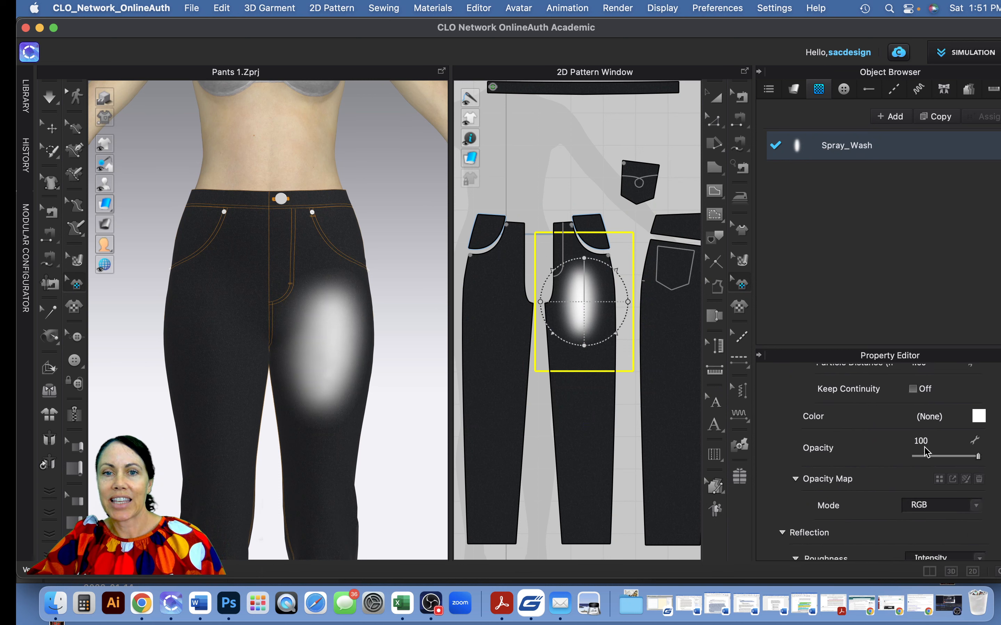
{"action": "left_click", "coordinate": [946, 456]}
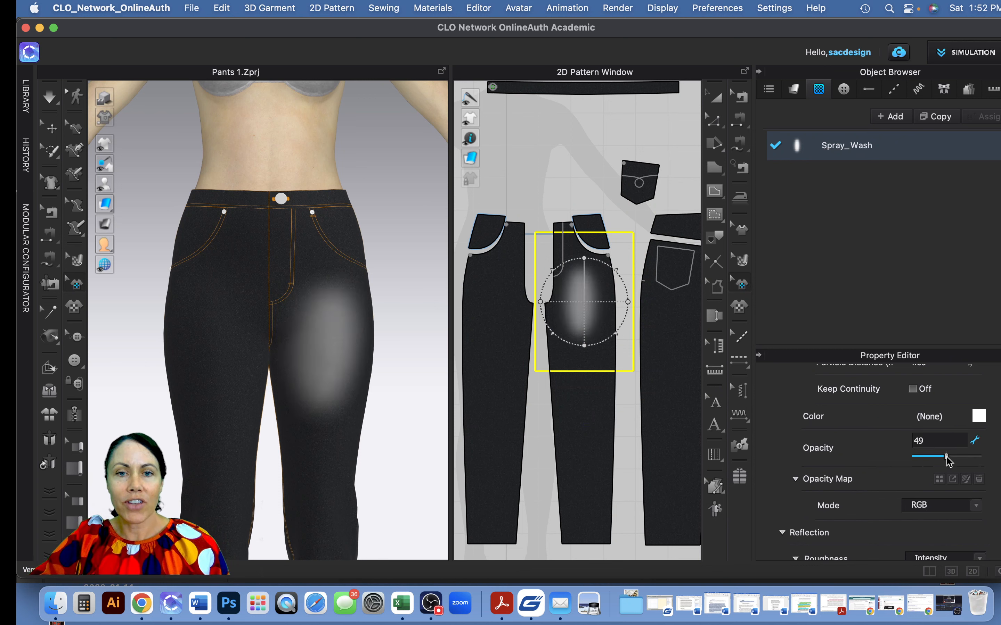
{"action": "left_click_drag", "start_coordinate": [948, 459], "coordinate": [939, 457]}
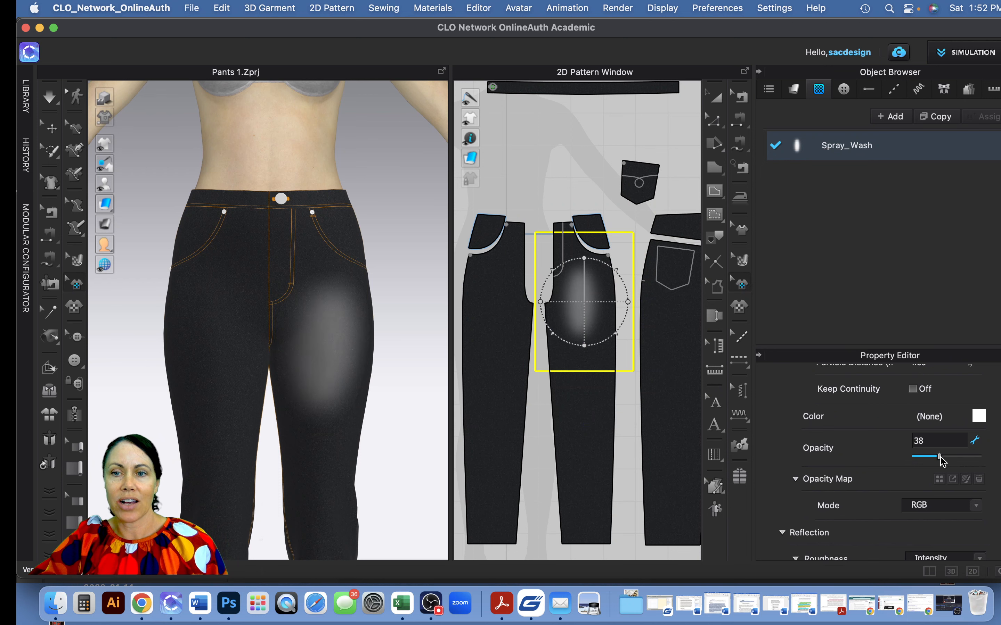
Recolor the Spray_Wash graphic to slate blue 5F647C and set its opacity to 64
{"action": "left_click", "coordinate": [979, 417]}
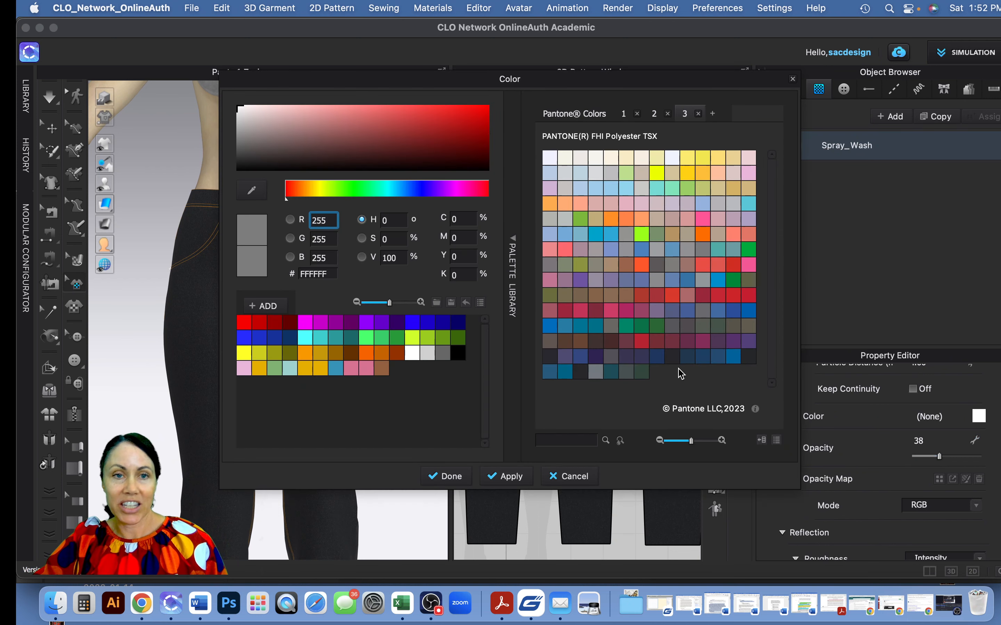
{"action": "double_click", "coordinate": [302, 274]}
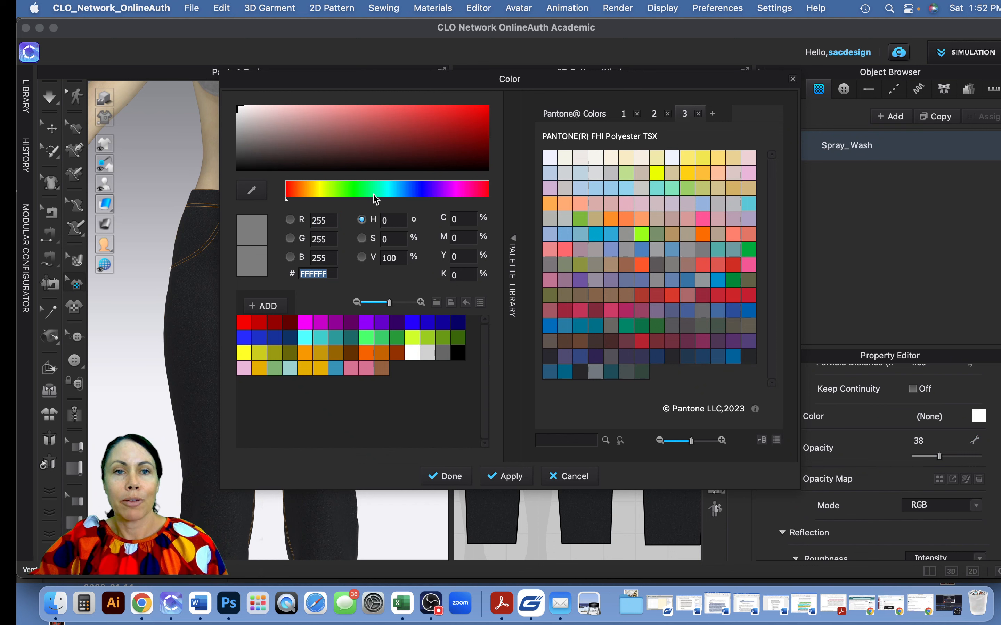
{"action": "left_click", "coordinate": [610, 372]}
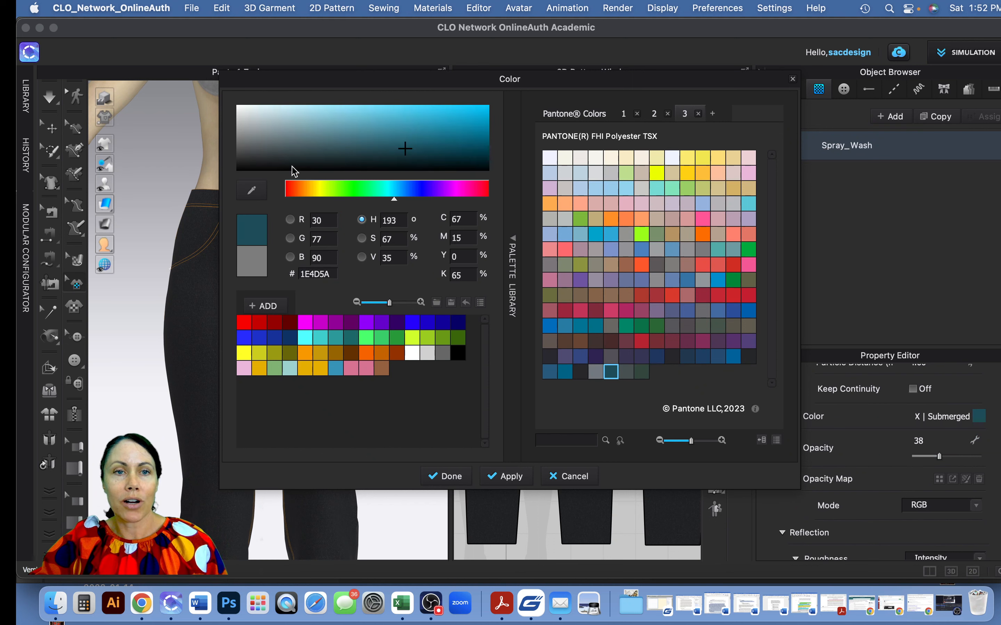
{"action": "left_click_drag", "start_coordinate": [294, 155], "coordinate": [298, 139]}
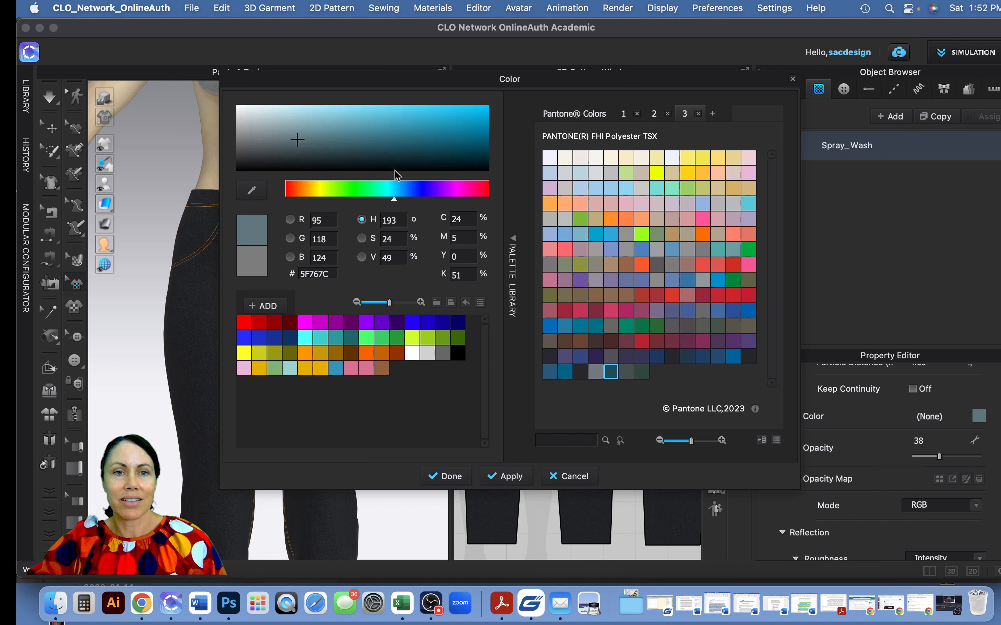
{"action": "left_click", "coordinate": [411, 189]}
{"action": "left_click", "coordinate": [414, 188]}
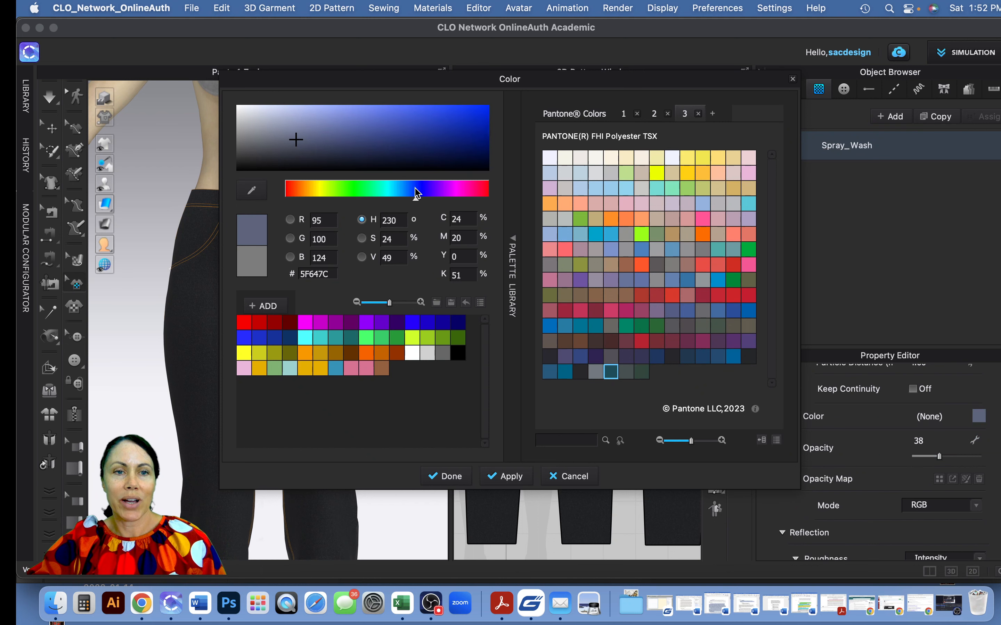
{"action": "left_click", "coordinate": [445, 477]}
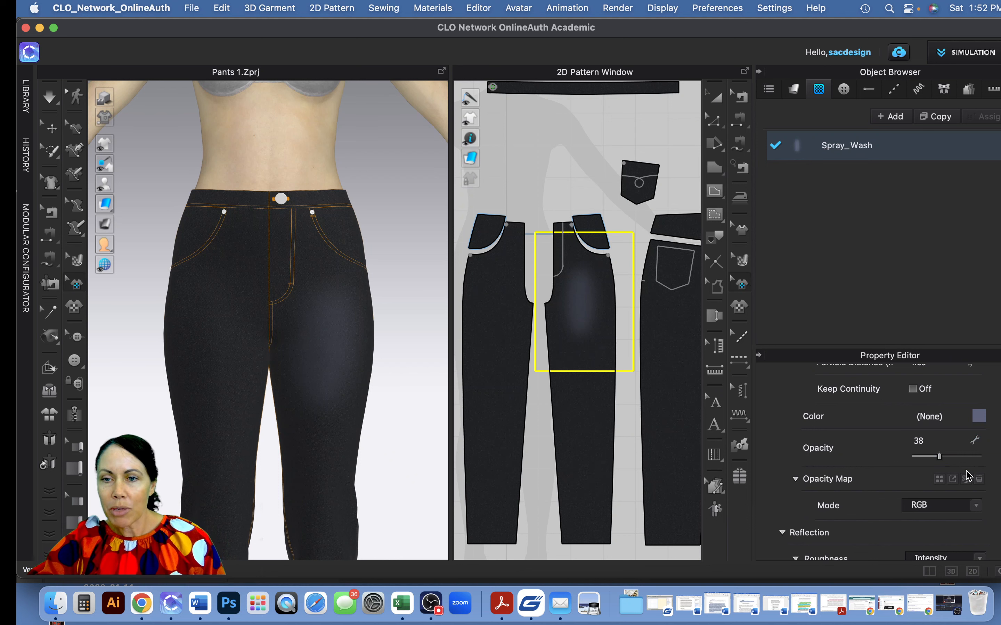
{"action": "left_click_drag", "start_coordinate": [944, 461], "coordinate": [955, 460]}
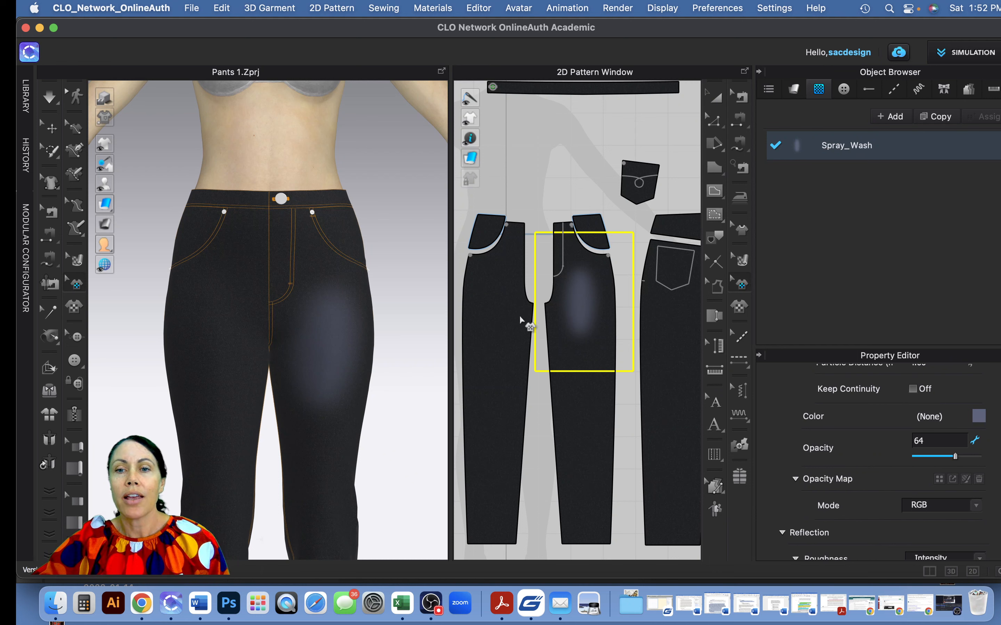
Add Rip_Tear.png from the DenimWashProject folder as a graphic on the upper thigh of the front leg pattern without the fly stitching
{"action": "left_click", "coordinate": [740, 306]}
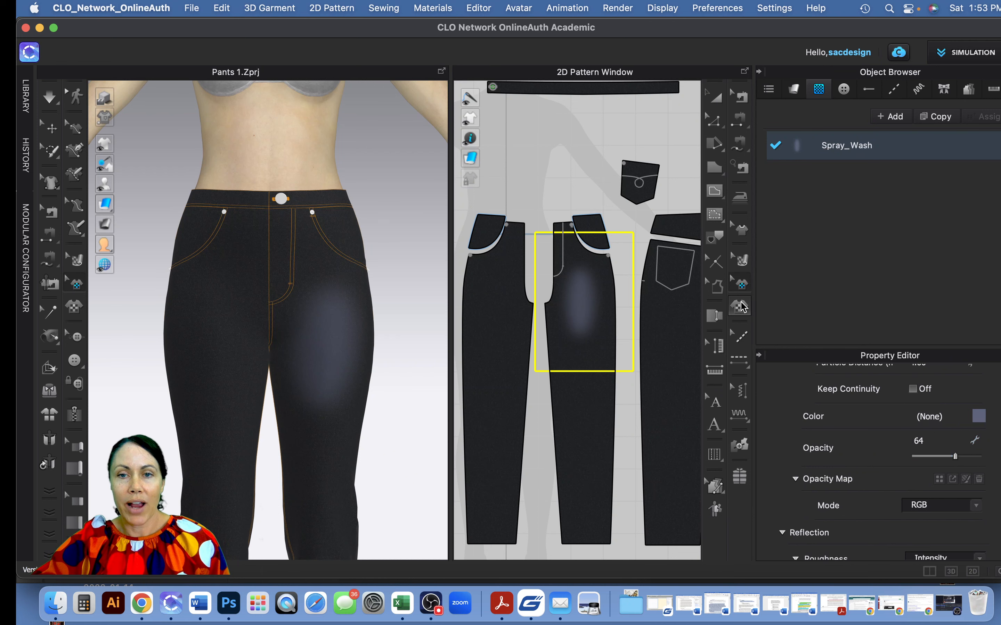
{"action": "left_click", "coordinate": [741, 305]}
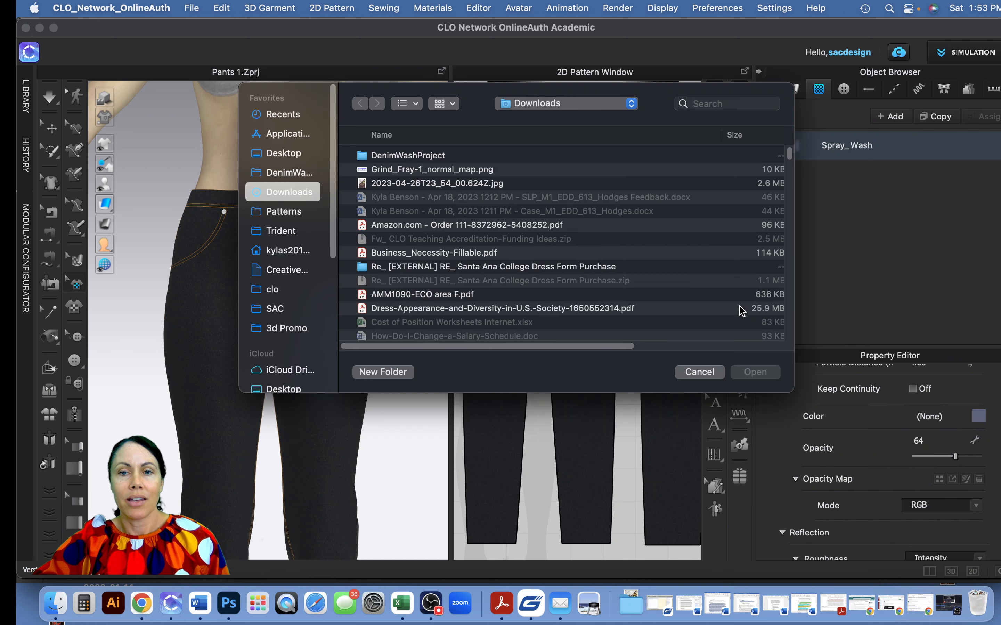
{"action": "left_click", "coordinate": [411, 161]}
{"action": "double_click", "coordinate": [412, 161]}
{"action": "left_click", "coordinate": [401, 187]}
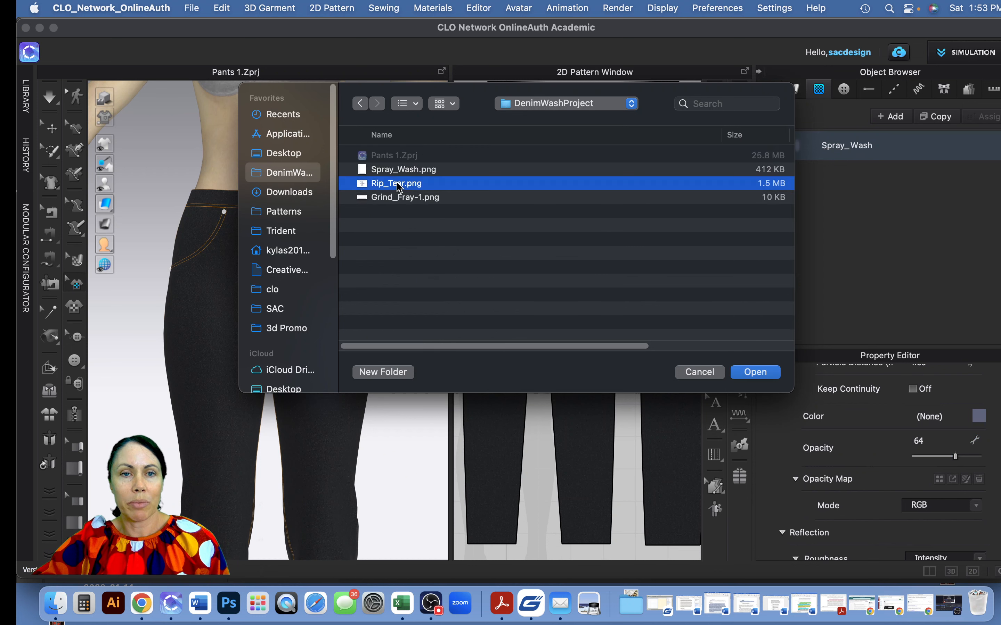
{"action": "left_click", "coordinate": [761, 373]}
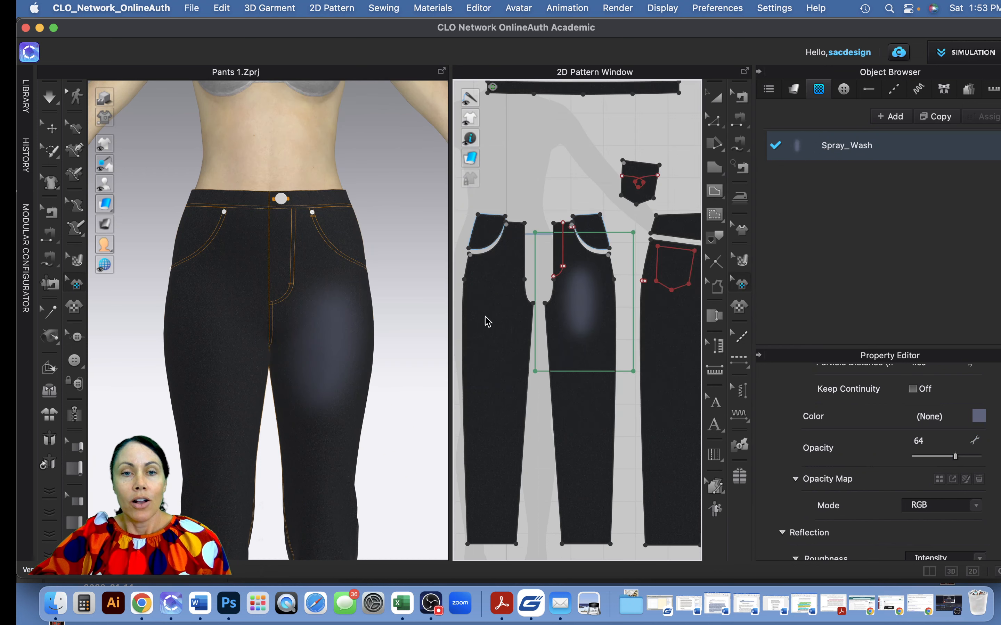
{"action": "left_click", "coordinate": [492, 293]}
{"action": "left_click", "coordinate": [487, 425]}
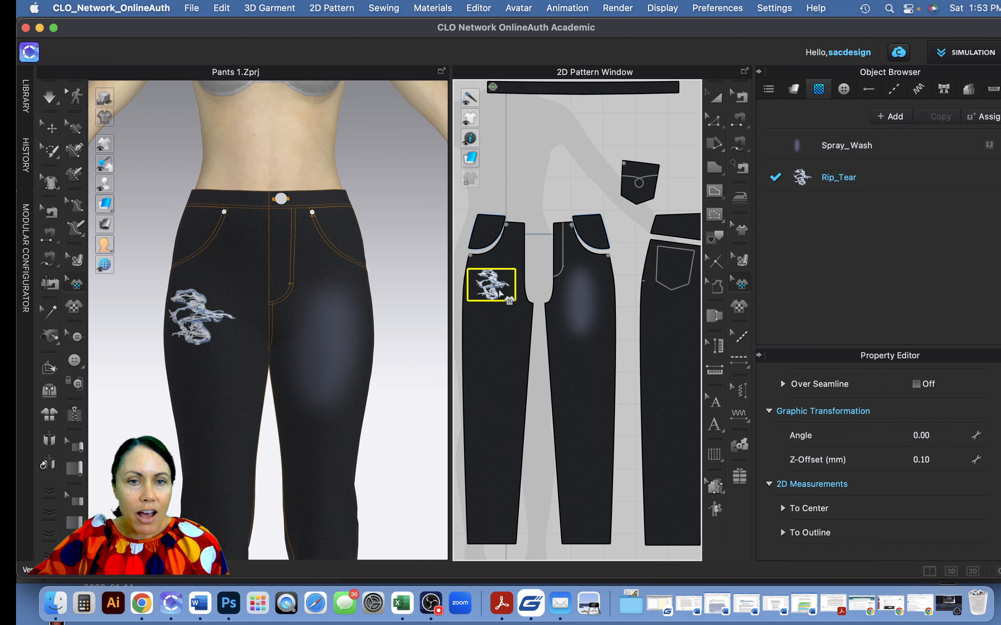
Move the Rip_Tear graphic down the thigh so it overlaps the outer edge of the front leg pattern
{"action": "left_click", "coordinate": [498, 305]}
{"action": "left_click_drag", "start_coordinate": [496, 319], "coordinate": [485, 326]}
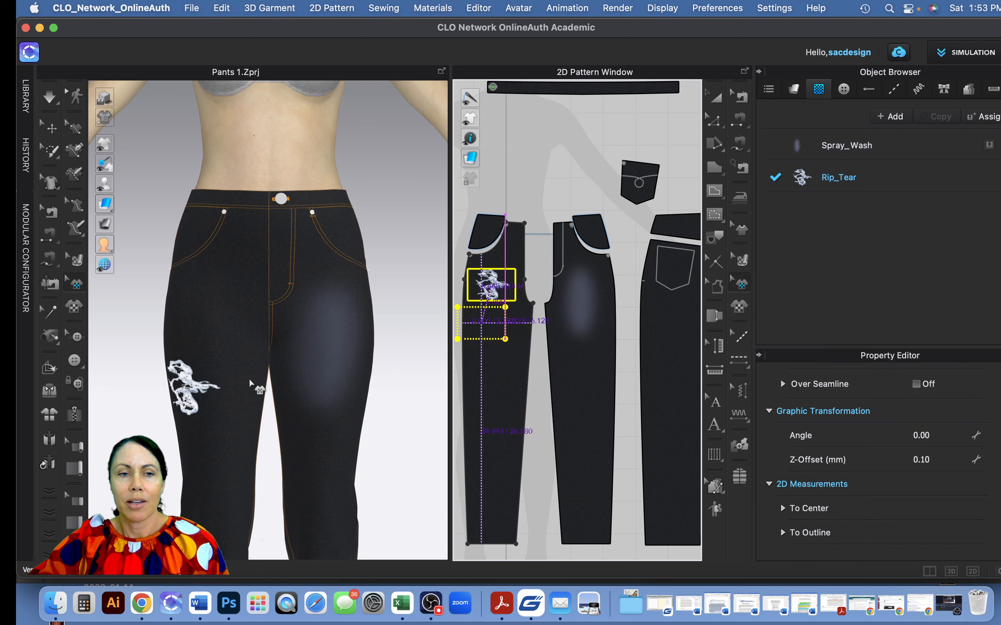
{"action": "right_click_drag", "start_coordinate": [255, 379], "coordinate": [235, 387]}
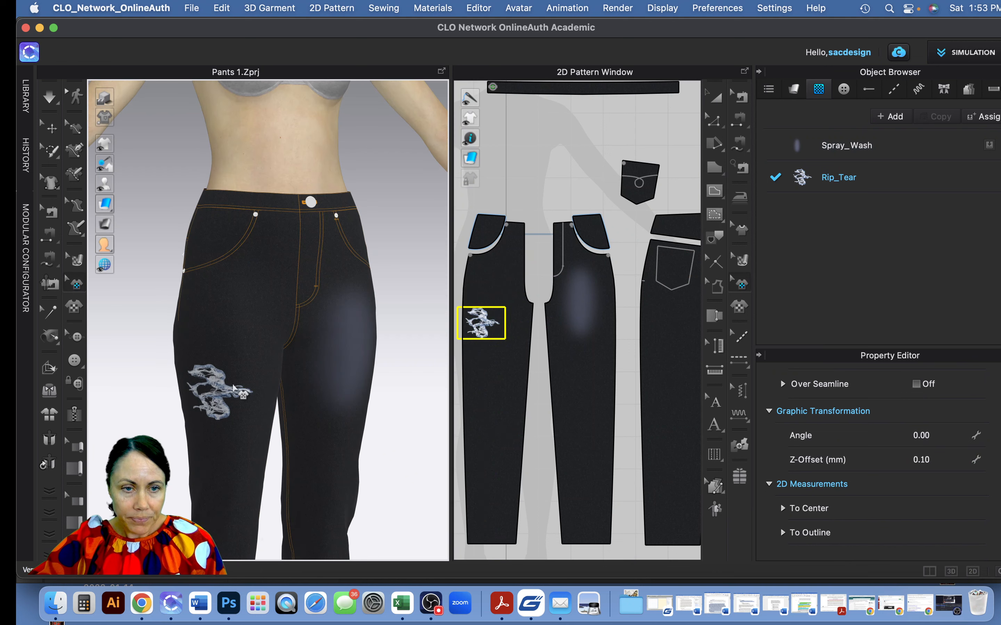
{"action": "scroll", "coordinate": [234, 389], "scroll_direction": "up", "scroll_amount": 5}
{"action": "middle_click_drag", "start_coordinate": [223, 397], "coordinate": [262, 280]}
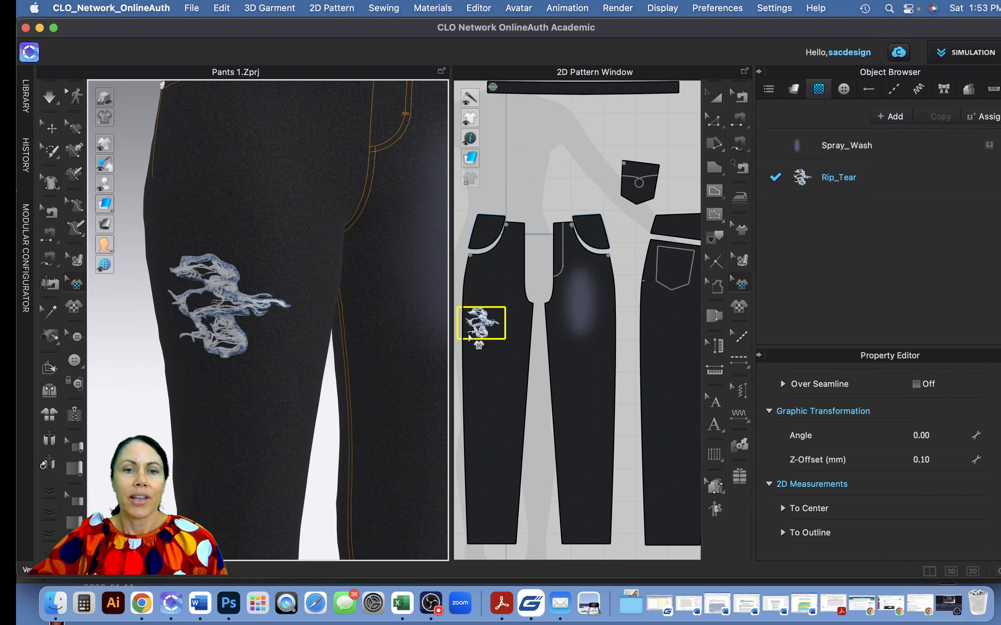
Recolor the Rip_Tear graphic to dark slate blue 535D71 and save that color as a swatch in the custom palette
{"action": "left_click", "coordinate": [839, 180]}
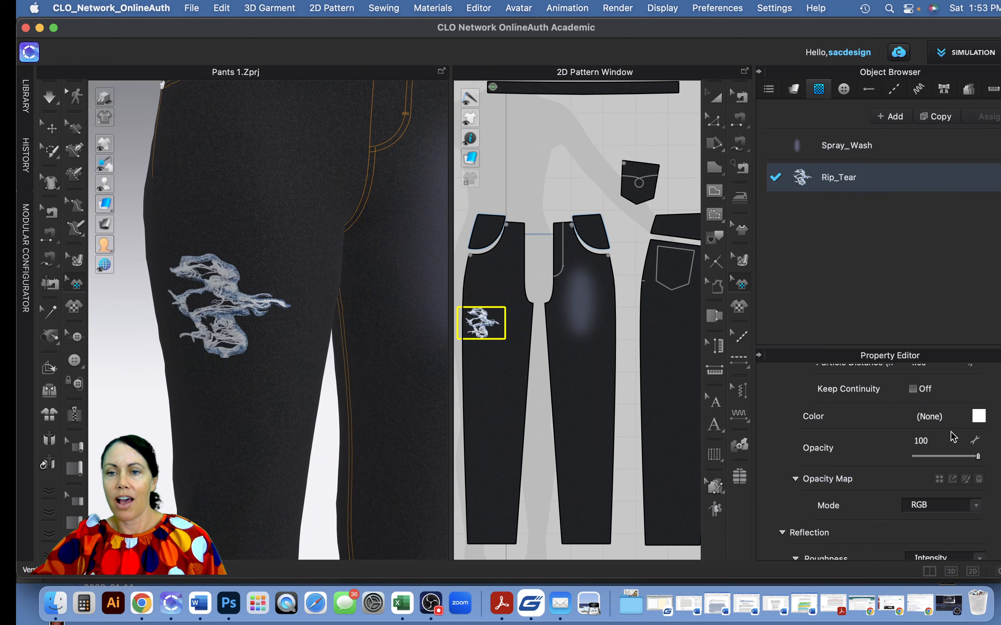
{"action": "left_click", "coordinate": [979, 416]}
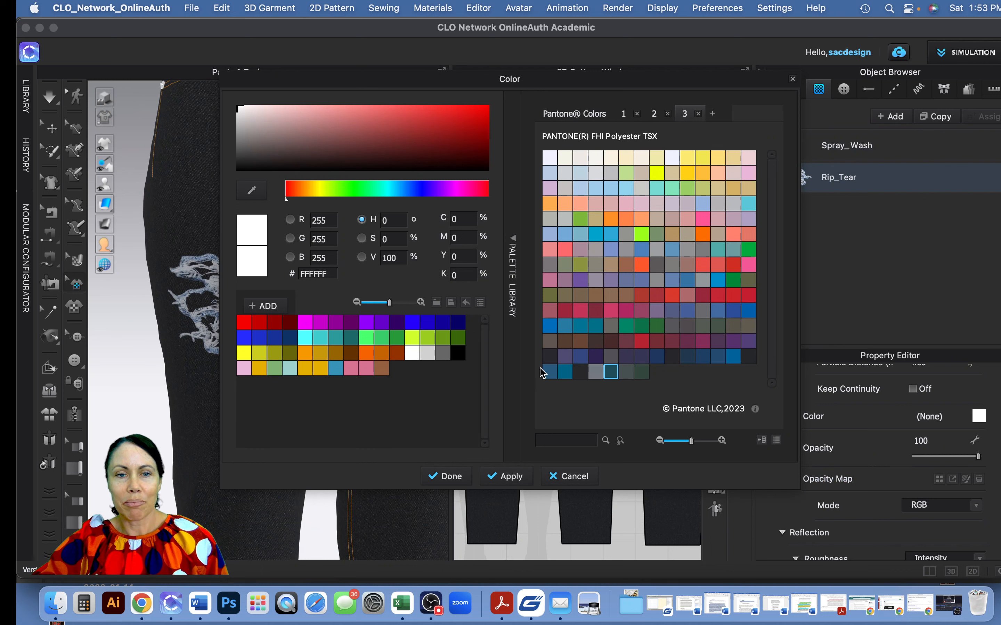
{"action": "left_click", "coordinate": [612, 373]}
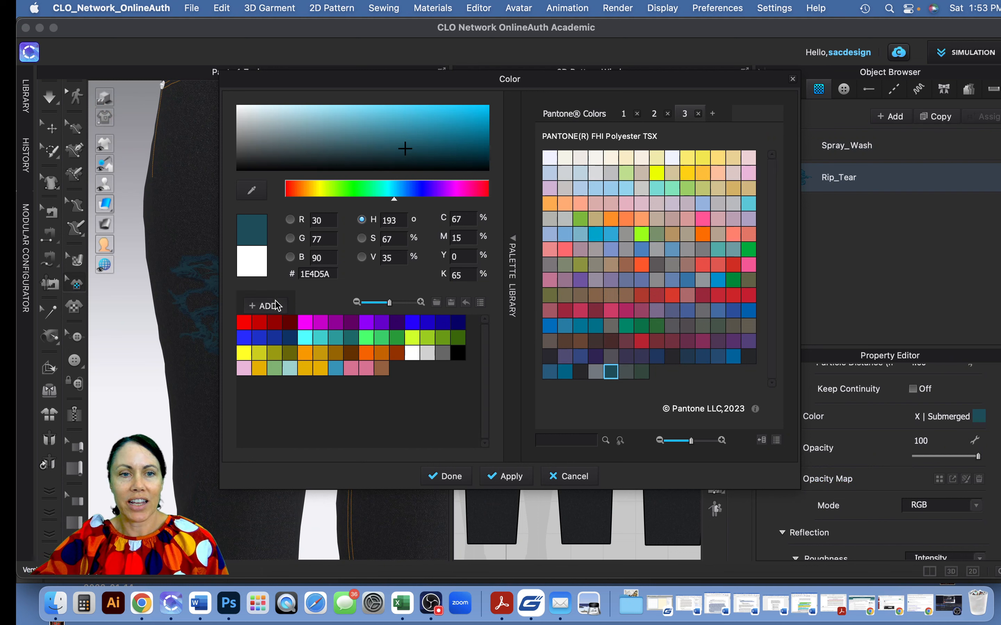
{"action": "left_click", "coordinate": [305, 143]}
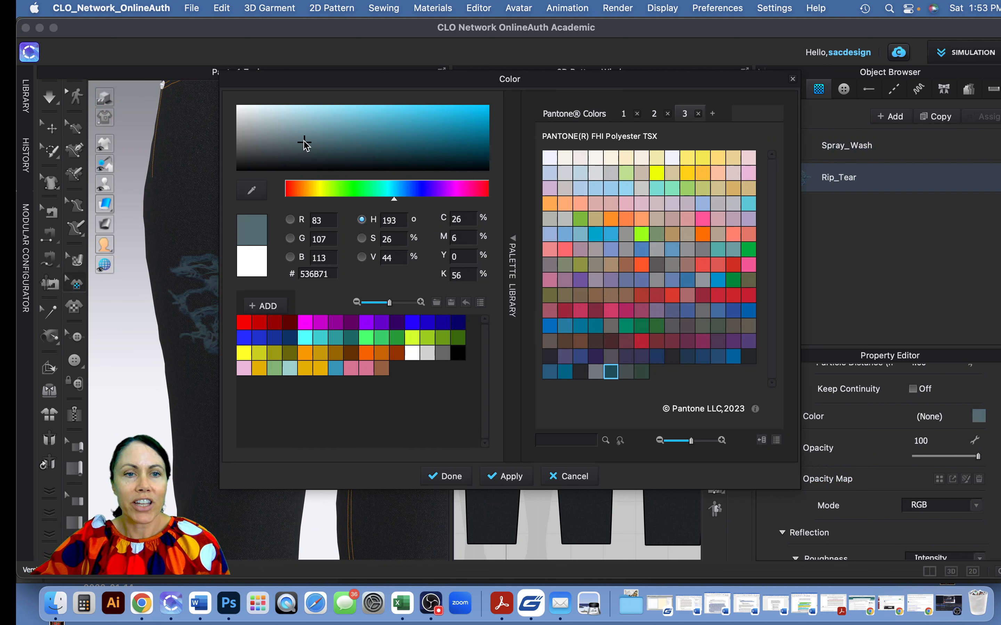
{"action": "left_click_drag", "start_coordinate": [401, 189], "coordinate": [409, 189]}
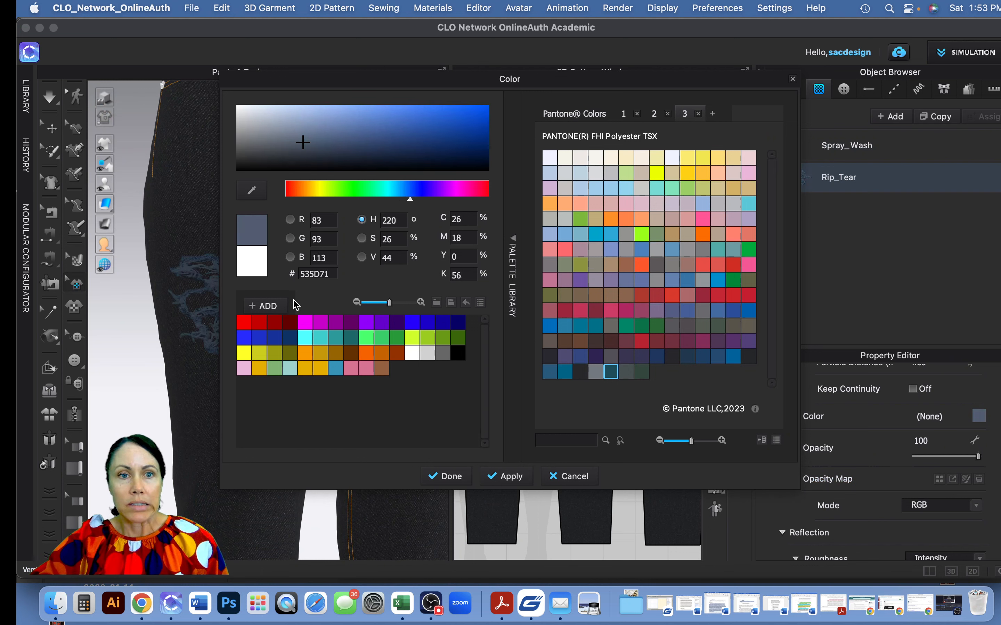
{"action": "left_click", "coordinate": [259, 306]}
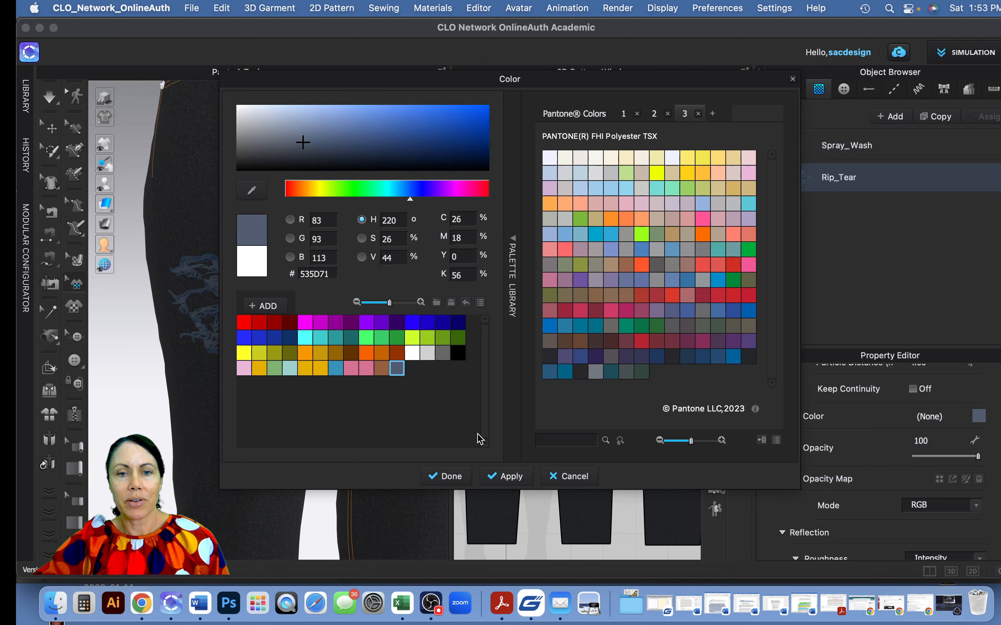
{"action": "left_click", "coordinate": [515, 480]}
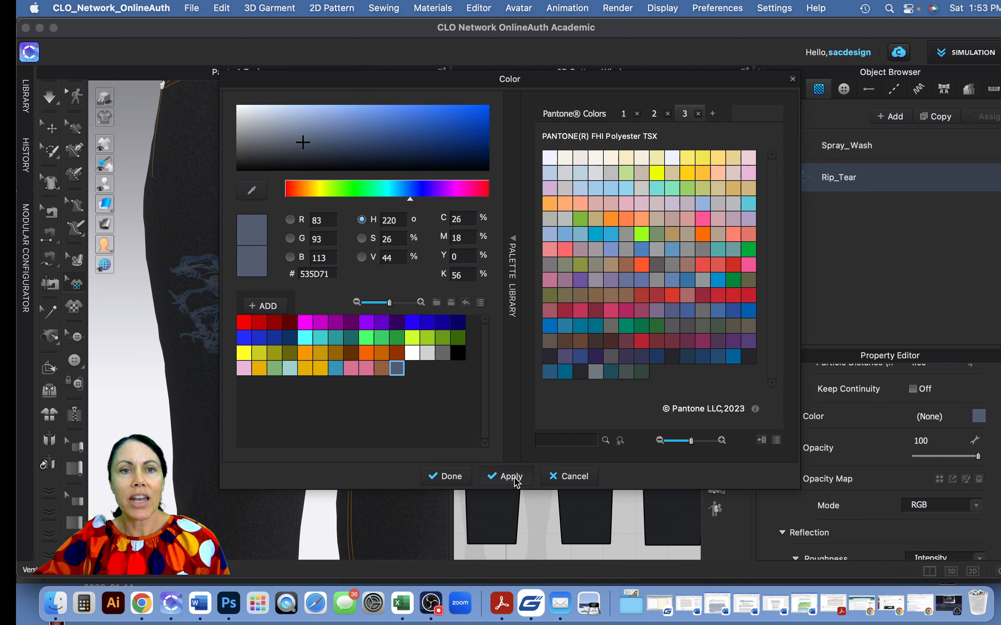
{"action": "left_click", "coordinate": [434, 478]}
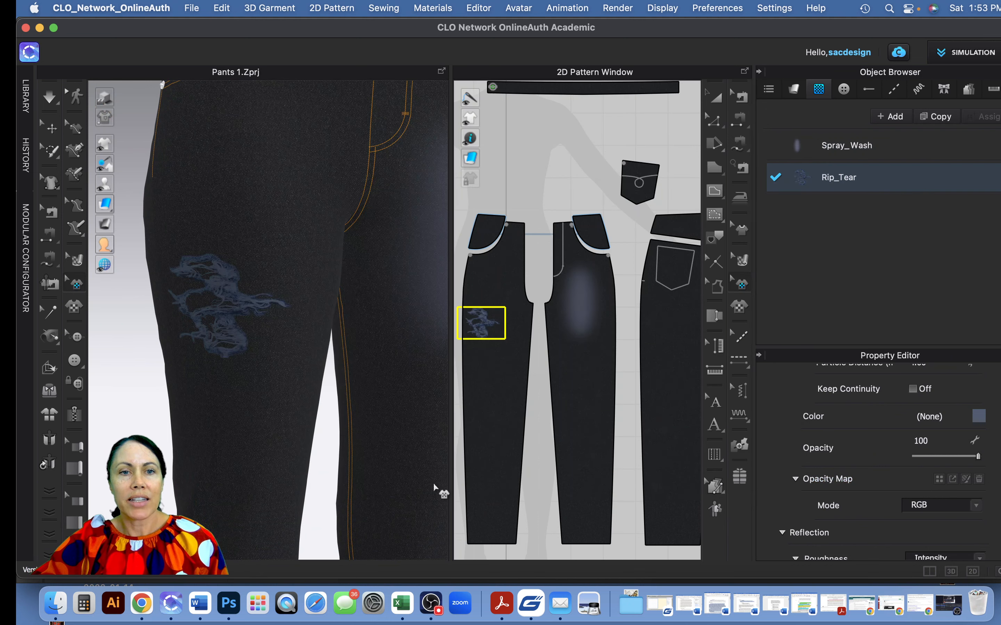
Change the Rip_Tear graphic's color to light gray D2D3D5
{"action": "left_click", "coordinate": [979, 418]}
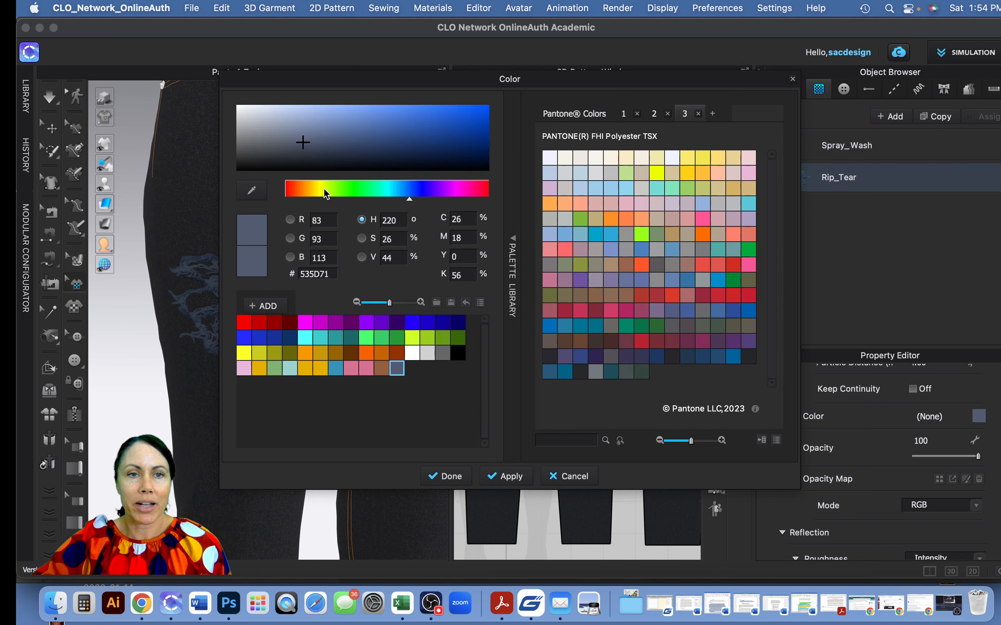
{"action": "left_click_drag", "start_coordinate": [275, 142], "coordinate": [242, 119]}
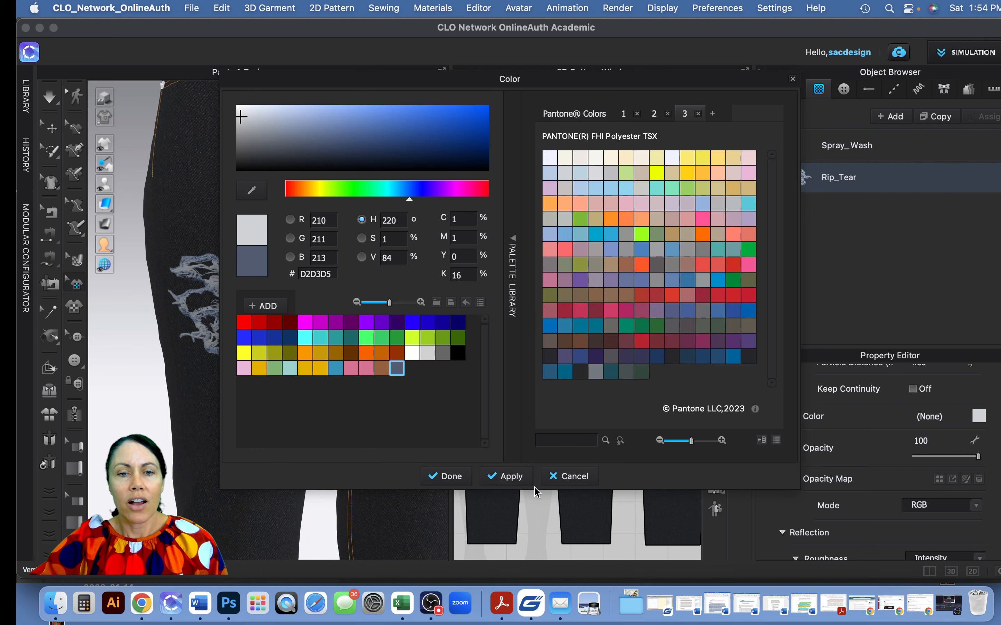
{"action": "left_click", "coordinate": [448, 477]}
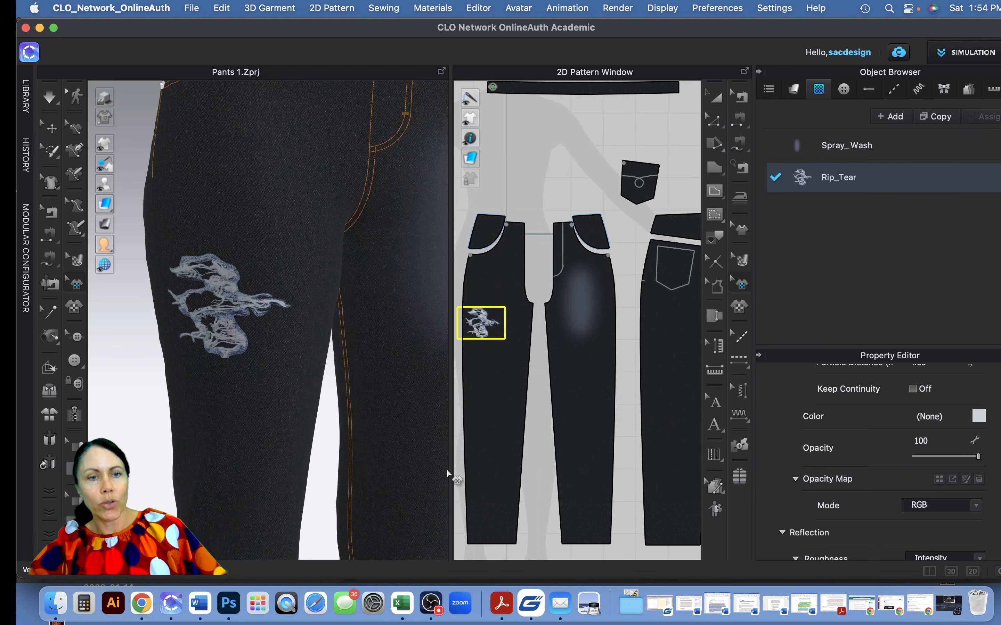
Draw a closed internal polygon just inside the frayed outer border of the Rip_Tear graphic on the front leg pattern
{"action": "scroll", "coordinate": [473, 316], "scroll_direction": "up", "scroll_amount": 10}
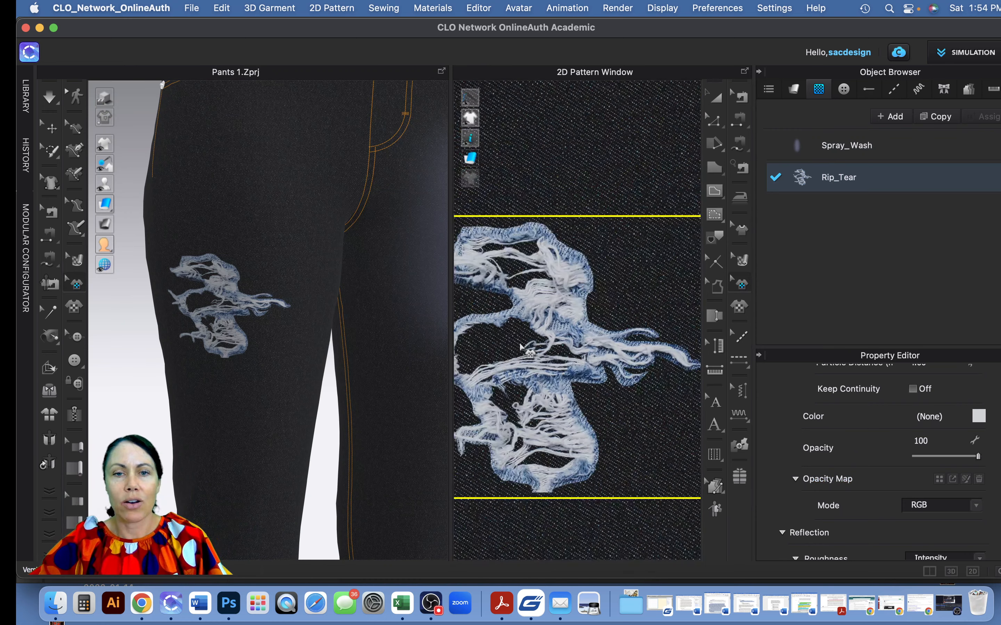
{"action": "scroll", "coordinate": [525, 347], "scroll_direction": "down", "scroll_amount": 5}
{"action": "scroll", "coordinate": [529, 350], "scroll_direction": "up", "scroll_amount": 3}
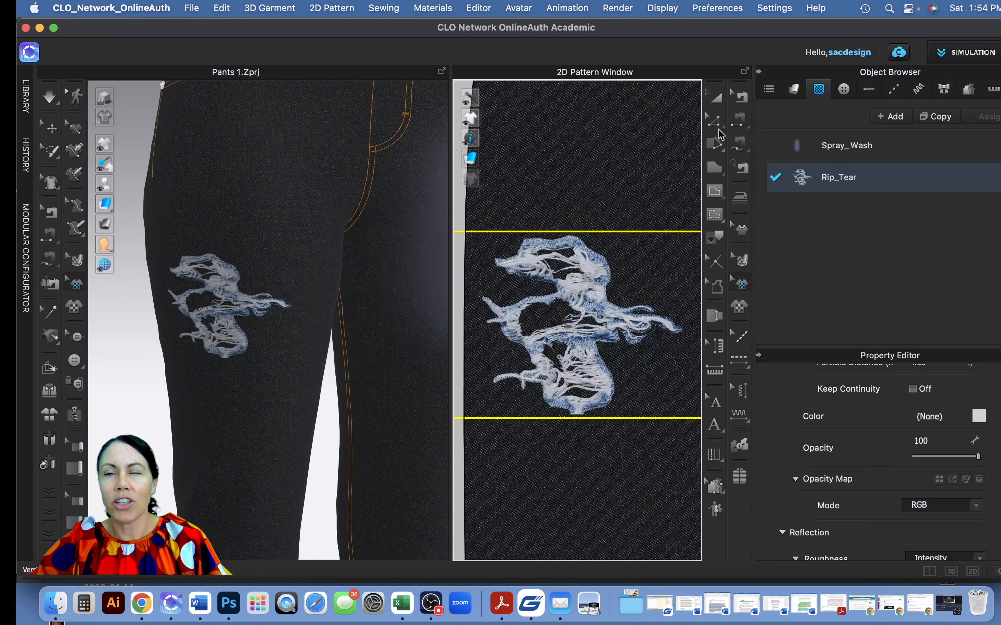
{"action": "left_click", "coordinate": [716, 191]}
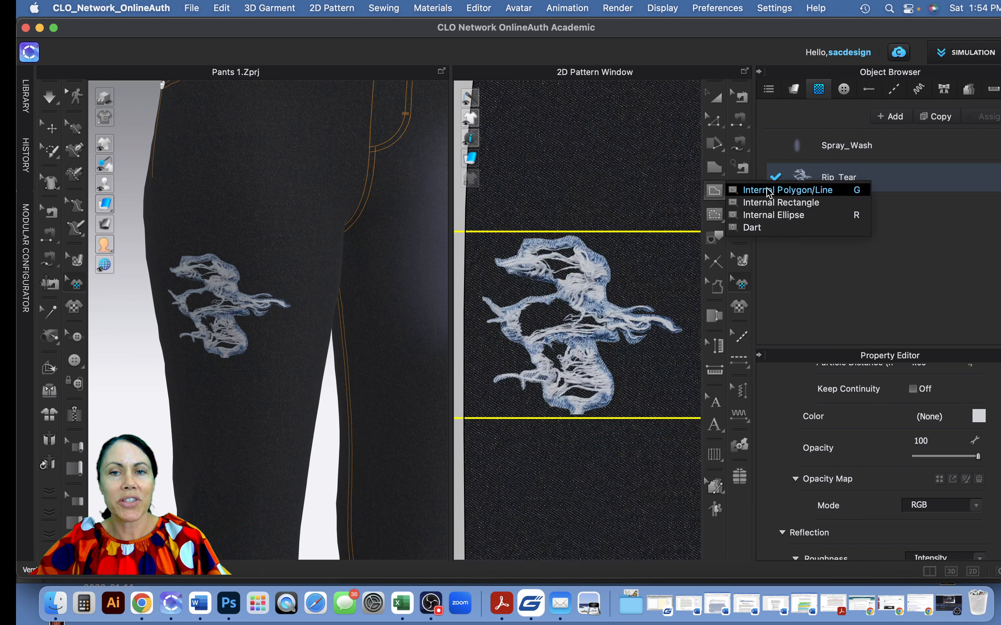
{"action": "left_click", "coordinate": [637, 241]}
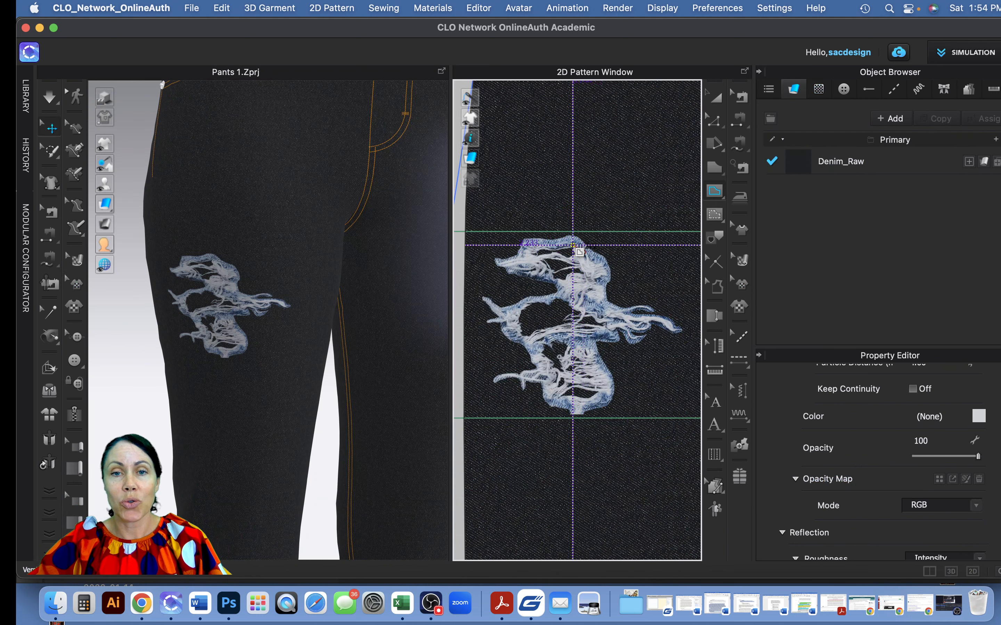
{"action": "left_click", "coordinate": [554, 244]}
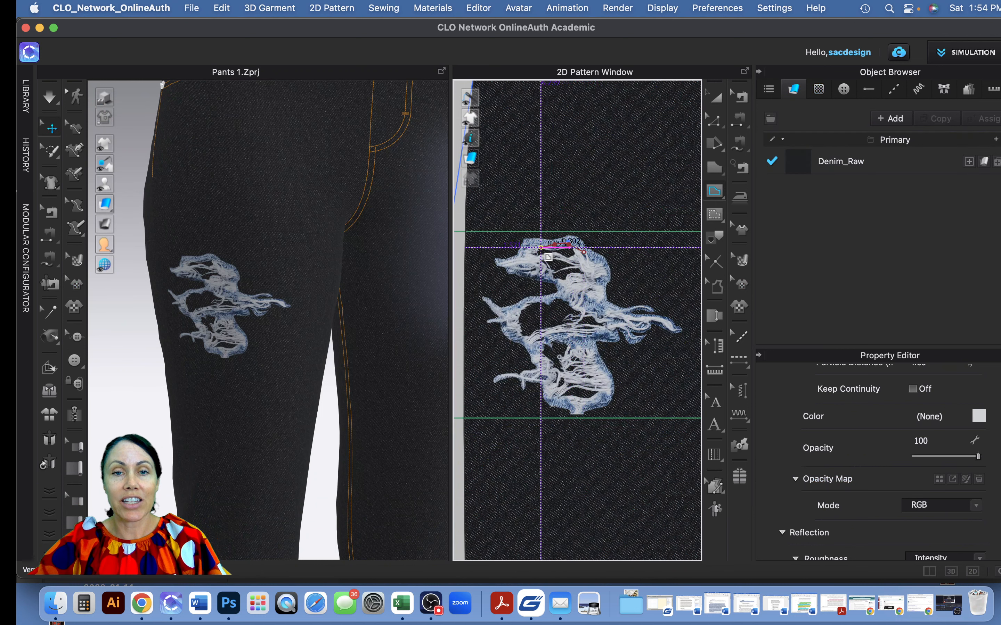
{"action": "left_click", "coordinate": [528, 248]}
{"action": "left_click", "coordinate": [534, 272]}
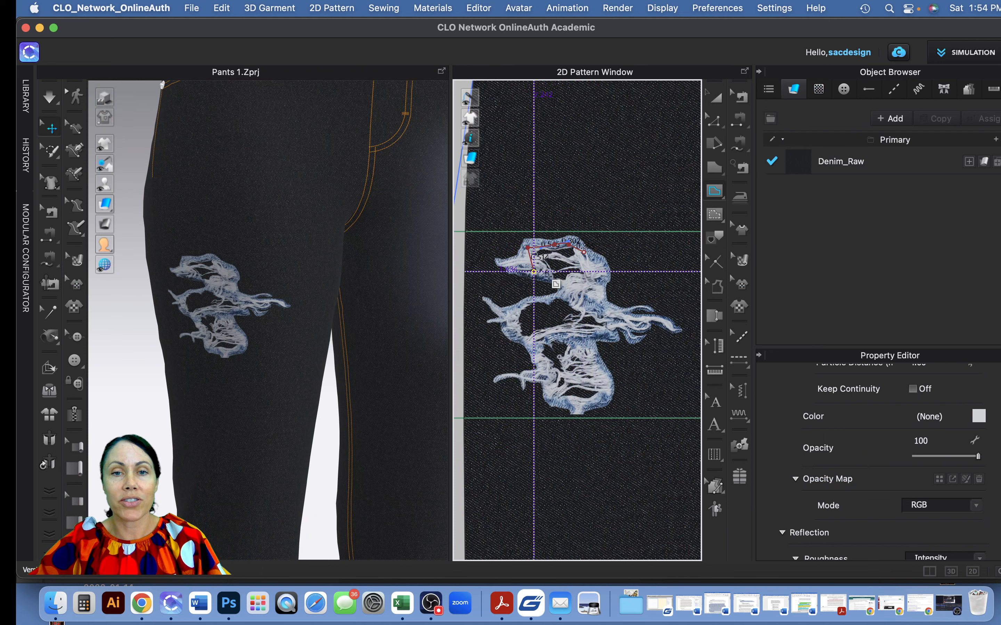
{"action": "left_click", "coordinate": [554, 277]}
{"action": "left_click", "coordinate": [568, 294]}
{"action": "left_click", "coordinate": [554, 299]}
{"action": "left_click", "coordinate": [528, 305]}
{"action": "left_click", "coordinate": [512, 325]}
{"action": "left_click", "coordinate": [523, 342]}
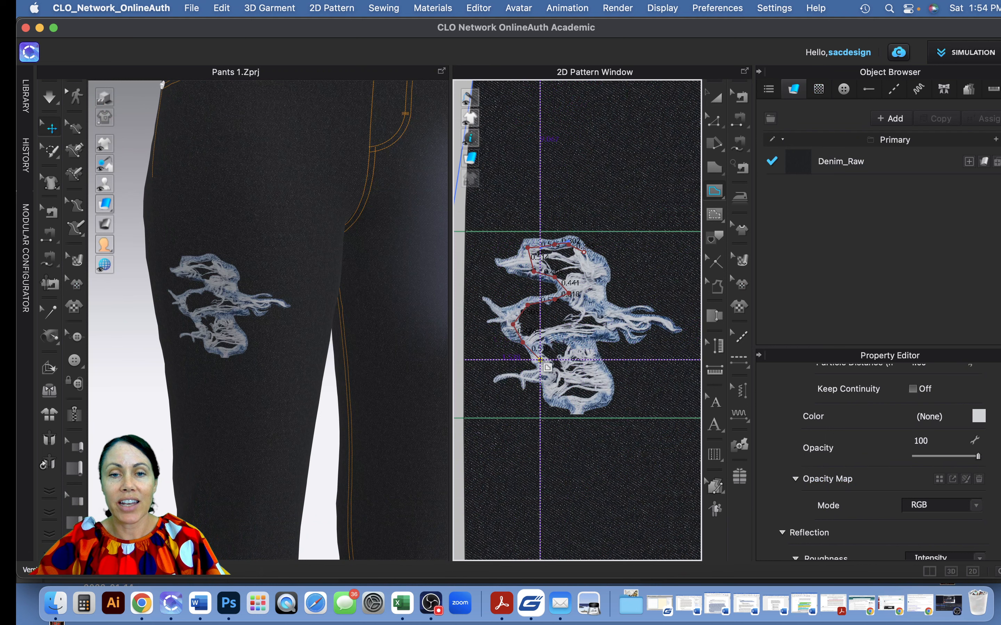
{"action": "left_click", "coordinate": [540, 360]}
{"action": "left_click", "coordinate": [548, 378]}
{"action": "left_click", "coordinate": [559, 399]}
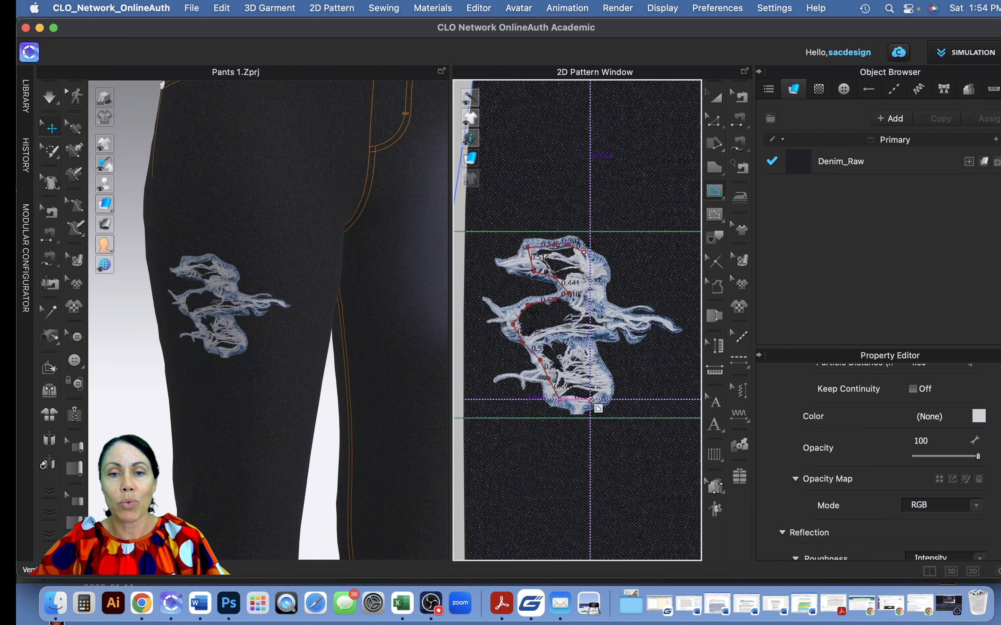
{"action": "left_click", "coordinate": [591, 400]}
{"action": "left_click", "coordinate": [607, 379]}
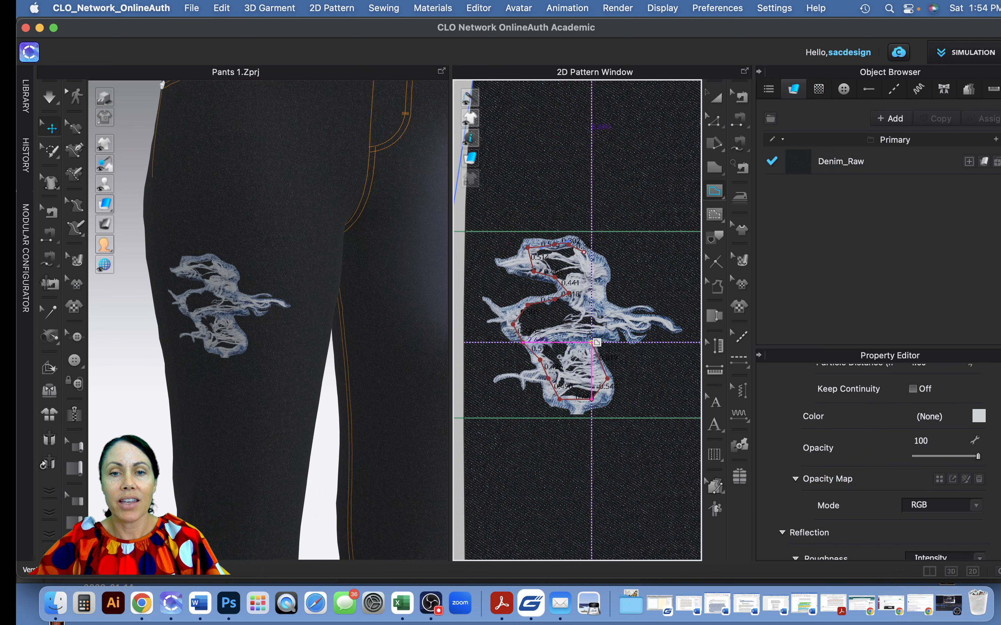
{"action": "left_click", "coordinate": [591, 342]}
{"action": "left_click", "coordinate": [603, 335]}
{"action": "left_click", "coordinate": [607, 322]}
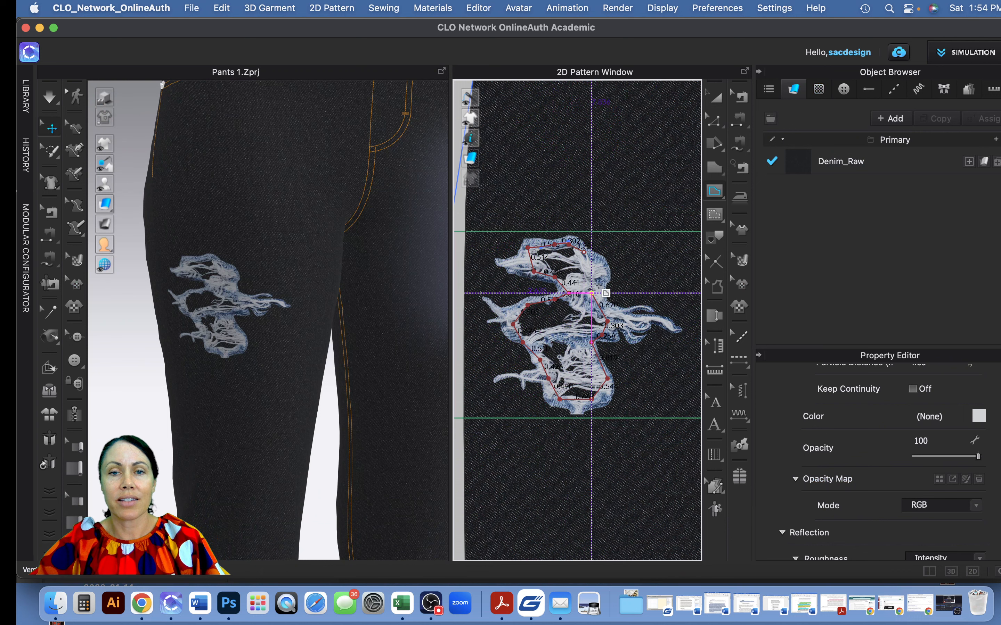
{"action": "left_click", "coordinate": [591, 294]}
{"action": "left_click", "coordinate": [602, 277]}
{"action": "left_click", "coordinate": [602, 265]}
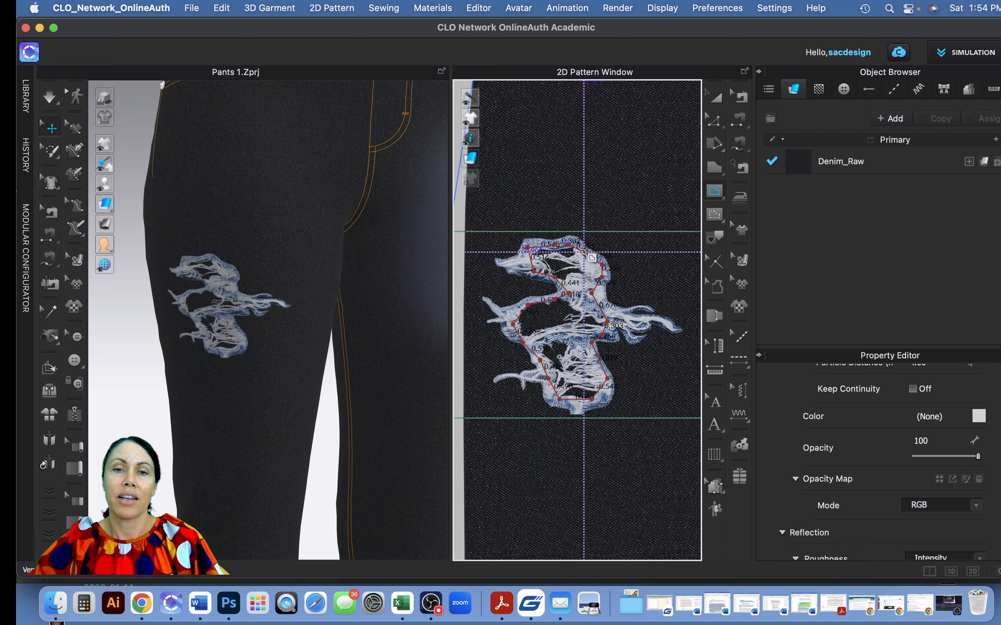
{"action": "left_click", "coordinate": [584, 252]}
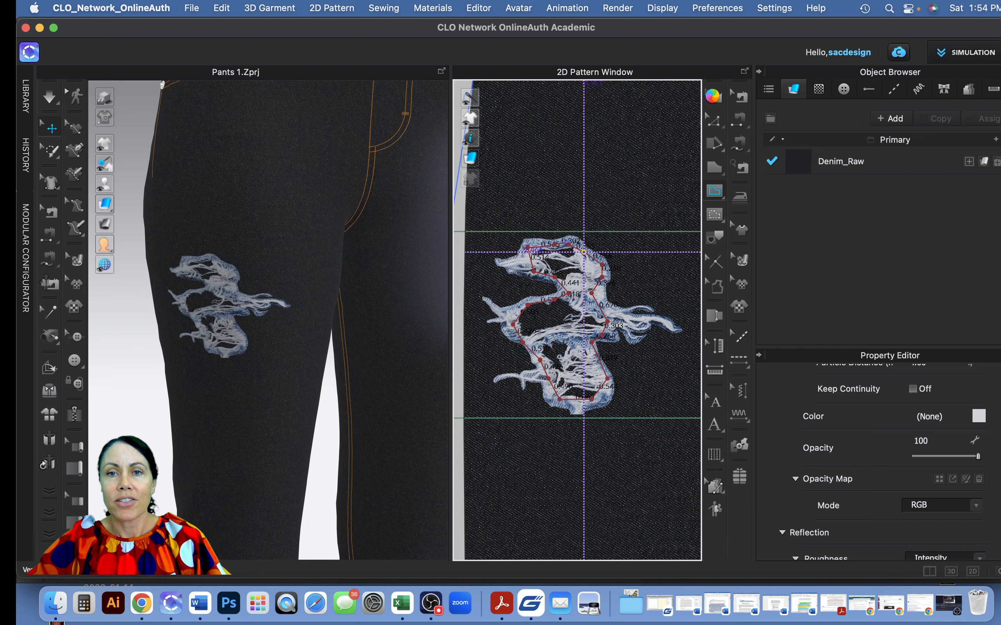
{"action": "left_click", "coordinate": [714, 98]}
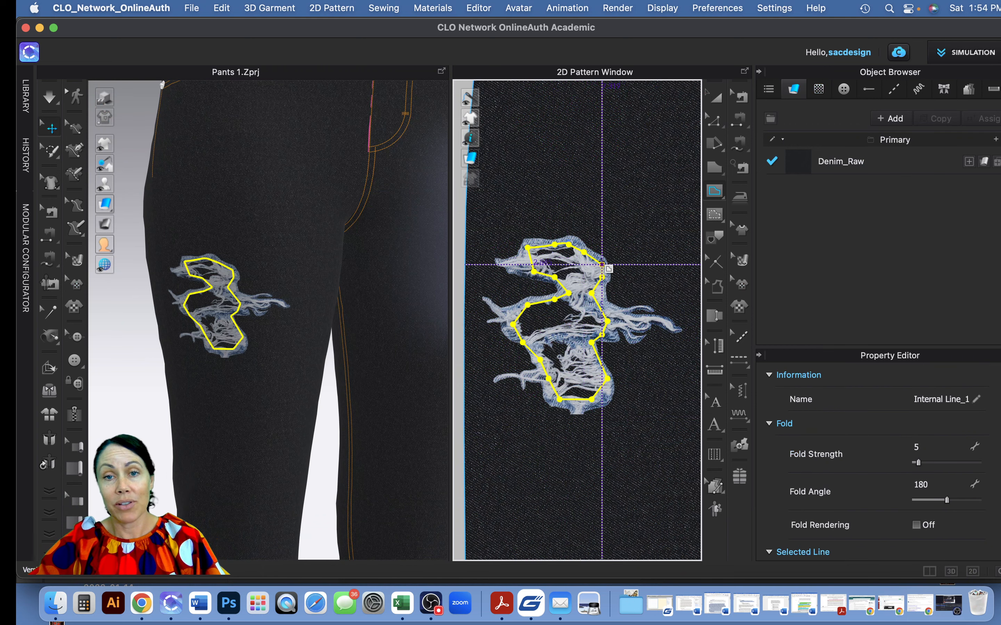
{"action": "left_click", "coordinate": [720, 100]}
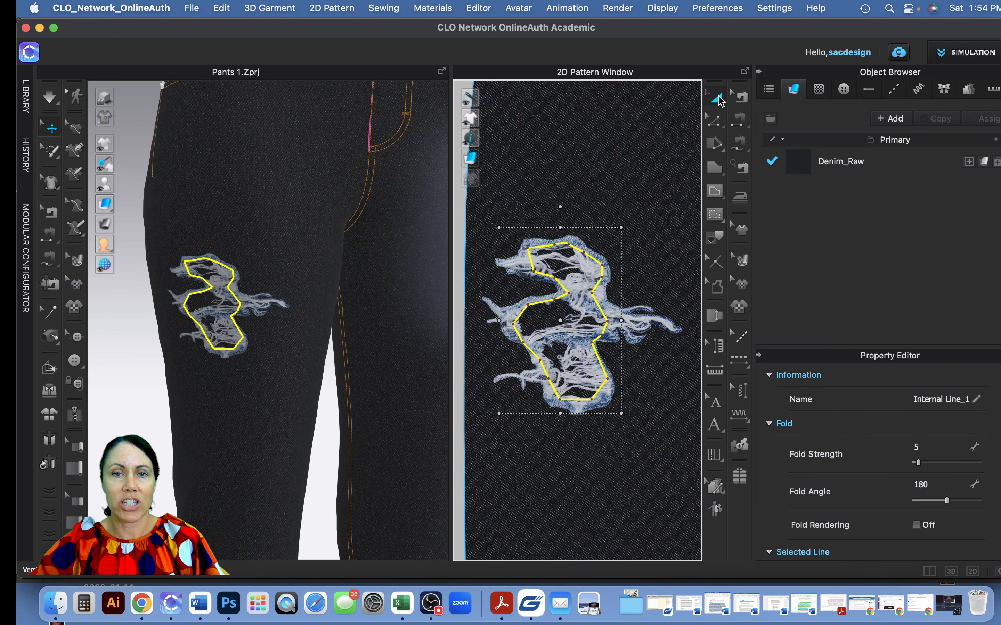
Try converting the internal polygon on the Rip_Tear graphic to a hole, and undo the conversion
{"action": "right_click", "coordinate": [602, 269]}
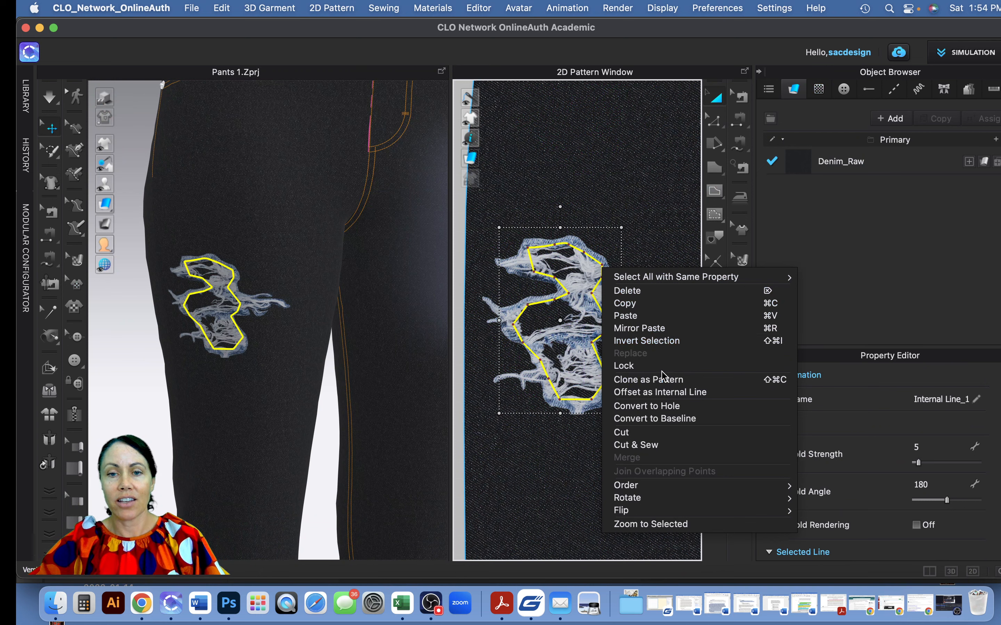
{"action": "left_click", "coordinate": [670, 410]}
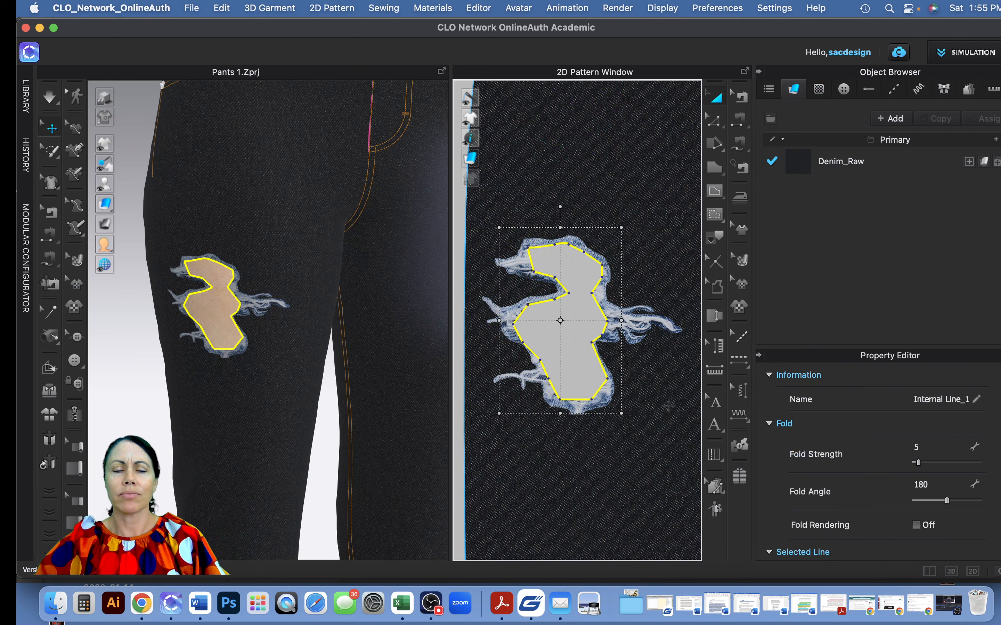
{"action": "key", "text": "super+c"}
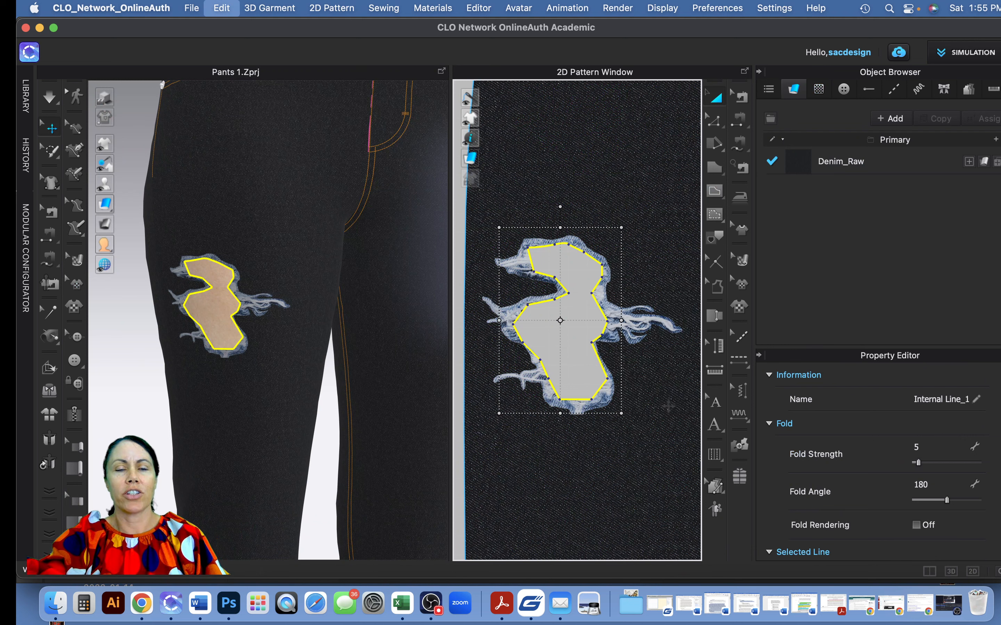
{"action": "key", "text": "super+z"}
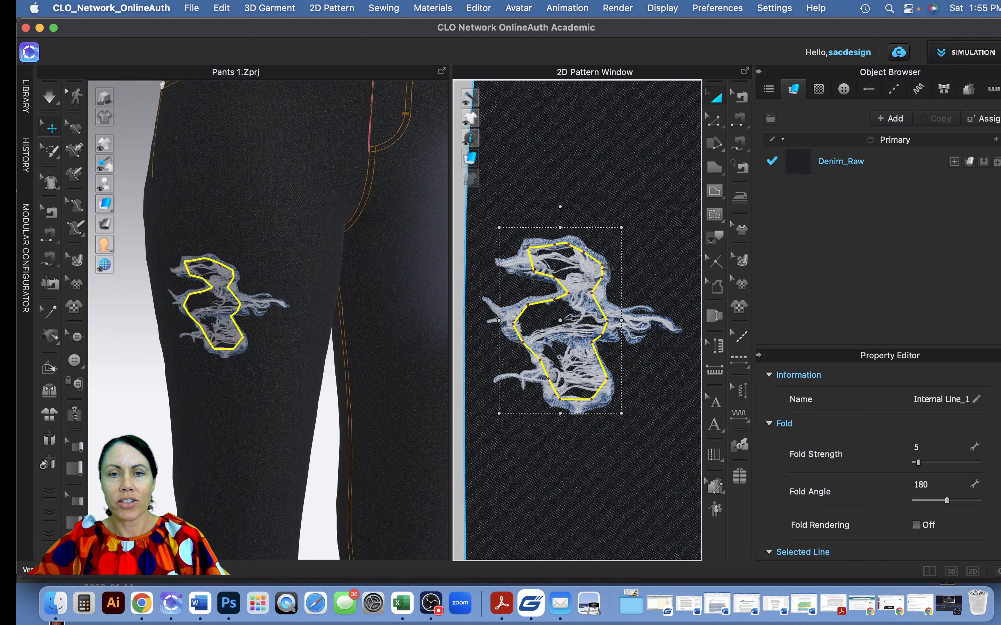
Cut & Sew the front leg pattern along the internal polygon and move the cut-out piece beside the leg's outer edge
{"action": "right_click", "coordinate": [602, 274]}
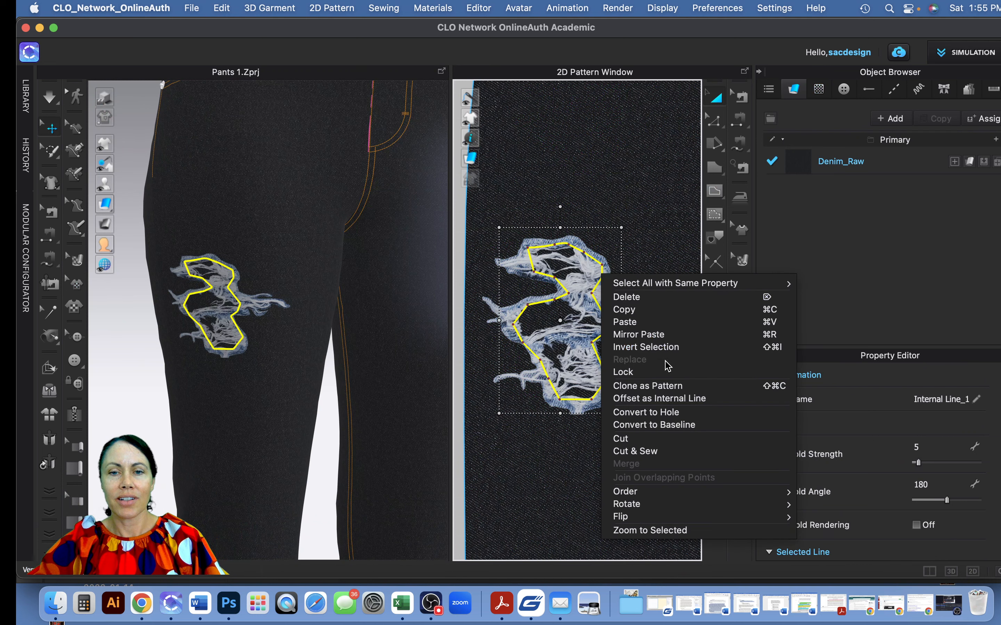
{"action": "left_click", "coordinate": [658, 452]}
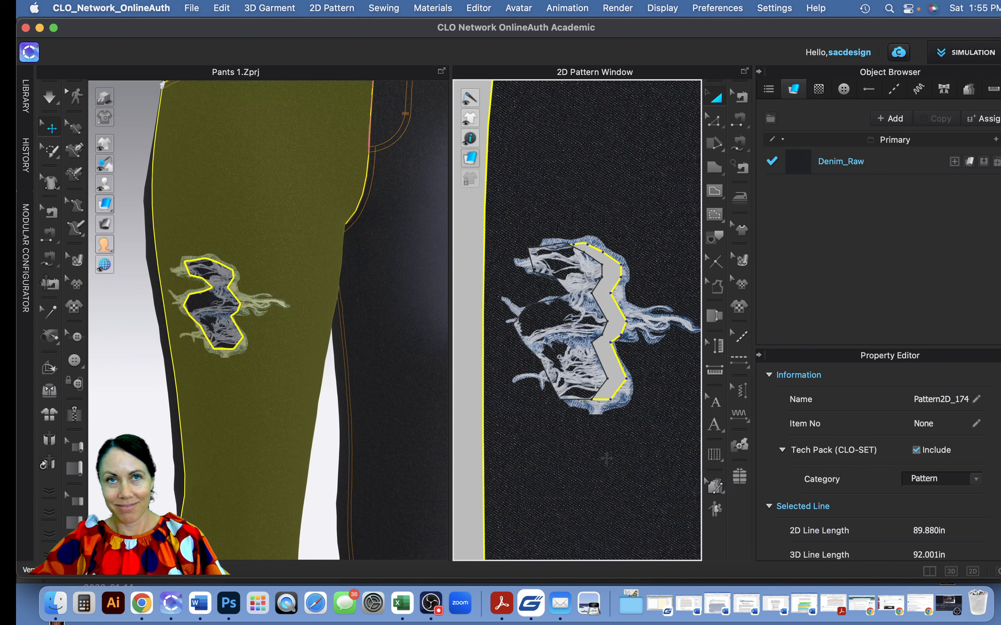
{"action": "scroll", "coordinate": [598, 417], "scroll_direction": "down", "scroll_amount": 5}
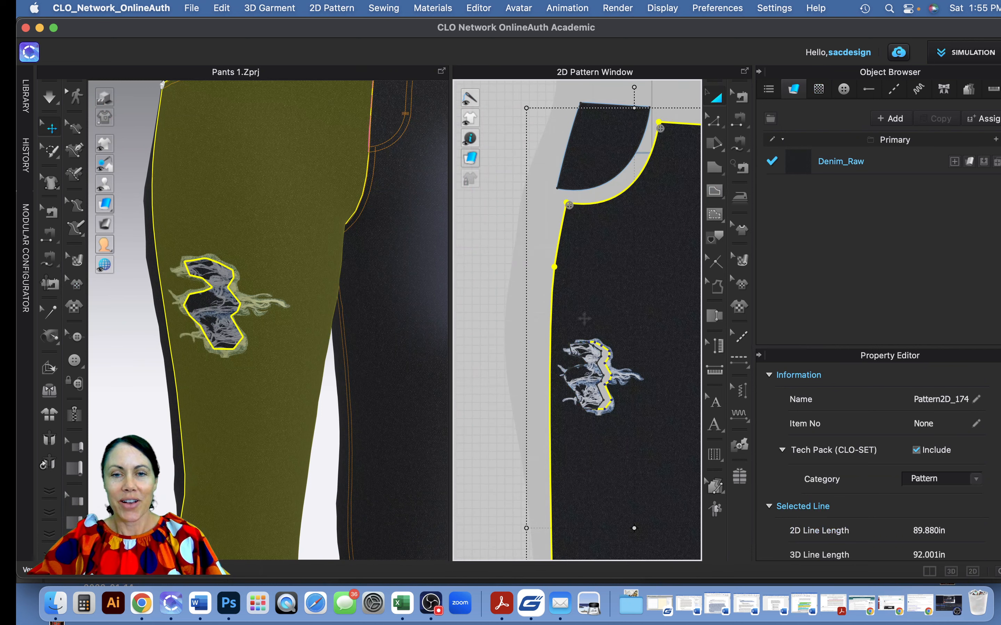
{"action": "left_click_drag", "start_coordinate": [590, 367], "coordinate": [516, 298]}
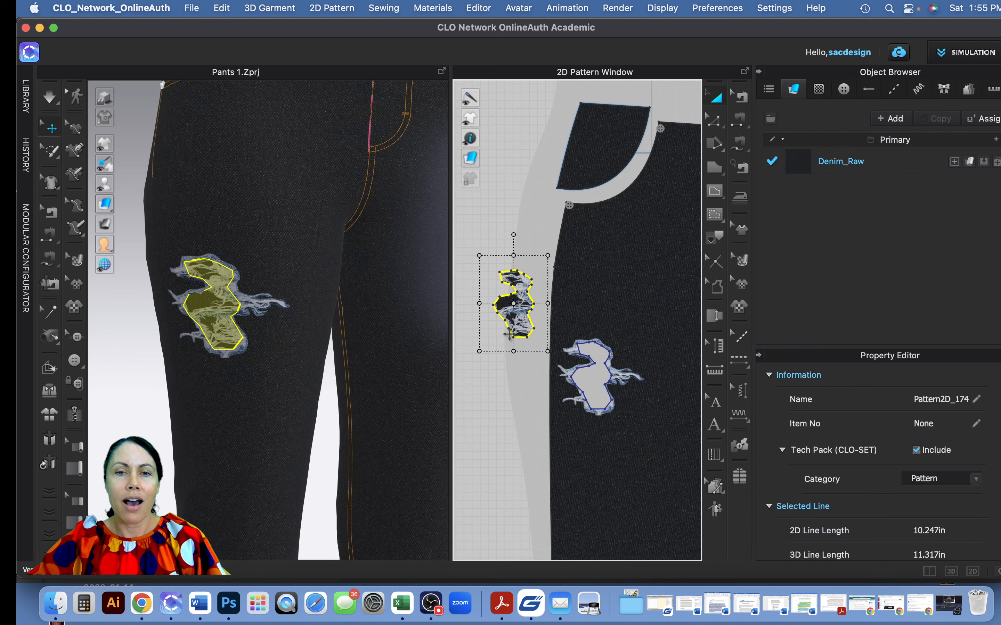
{"action": "scroll", "coordinate": [508, 334], "scroll_direction": "up", "scroll_amount": 5}
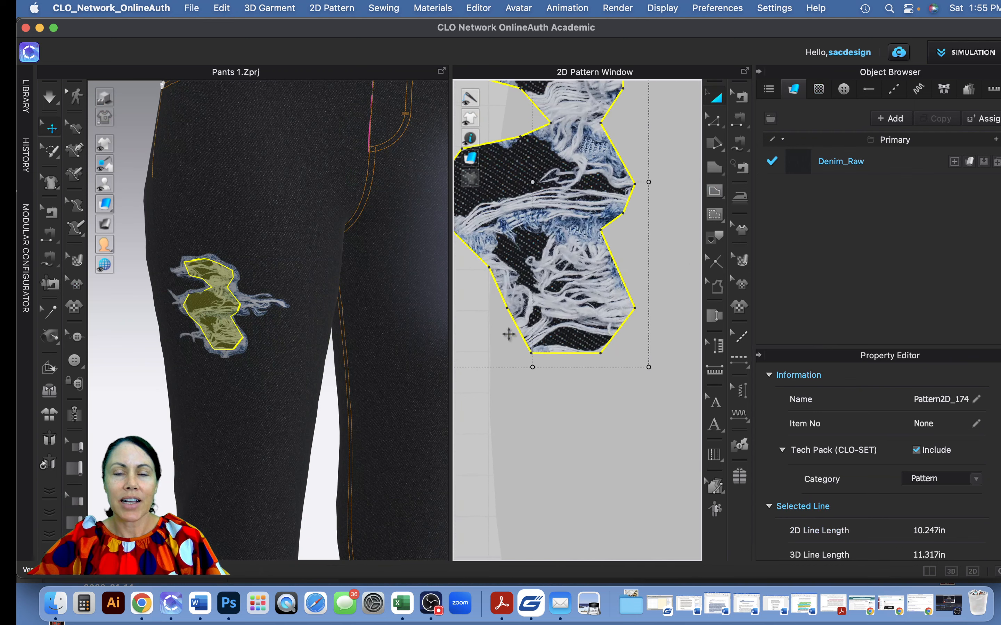
{"action": "scroll", "coordinate": [508, 335], "scroll_direction": "down", "scroll_amount": 5}
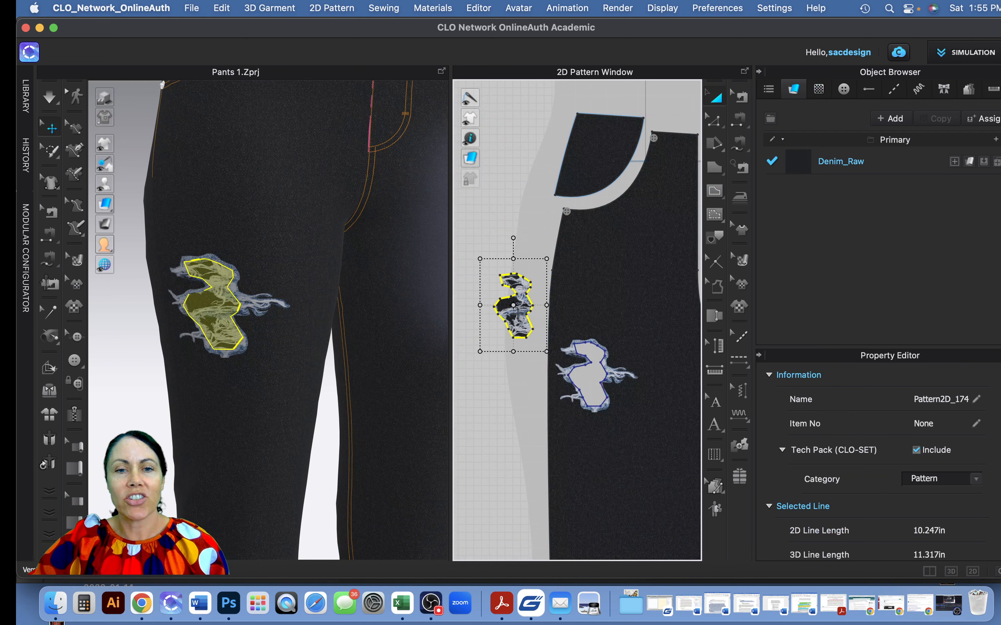
Assign the cut-out rip piece to a new fabric
{"action": "right_click", "coordinate": [517, 315]}
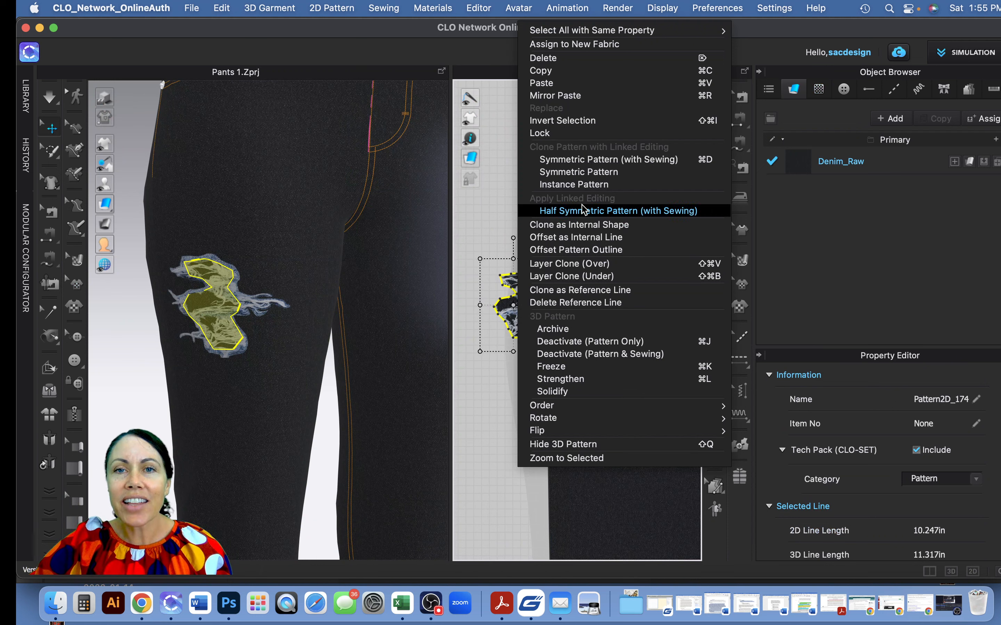
{"action": "left_click", "coordinate": [496, 222]}
{"action": "left_click", "coordinate": [495, 204]}
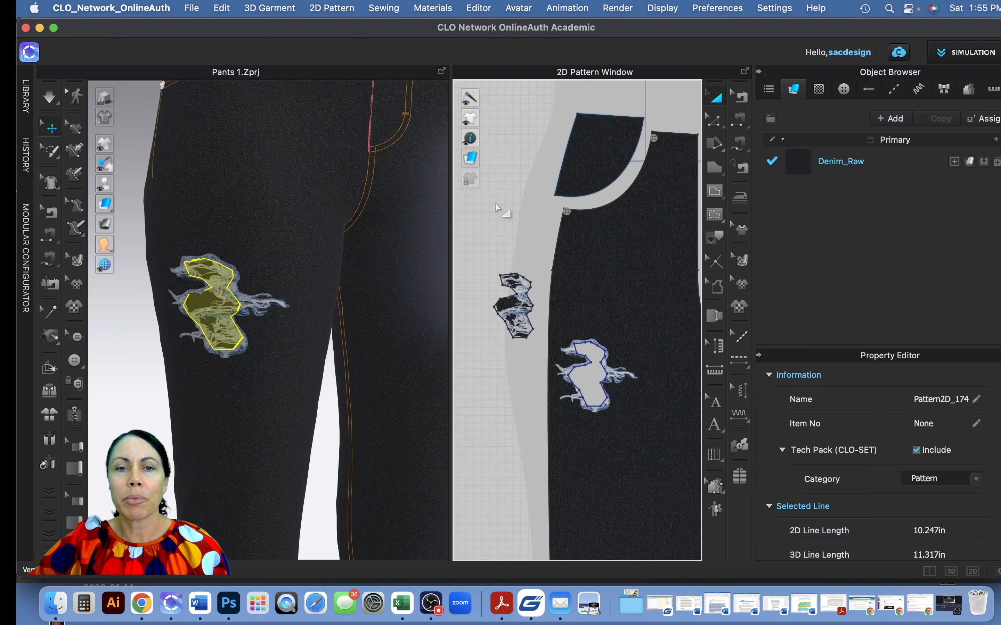
{"action": "left_click", "coordinate": [517, 302]}
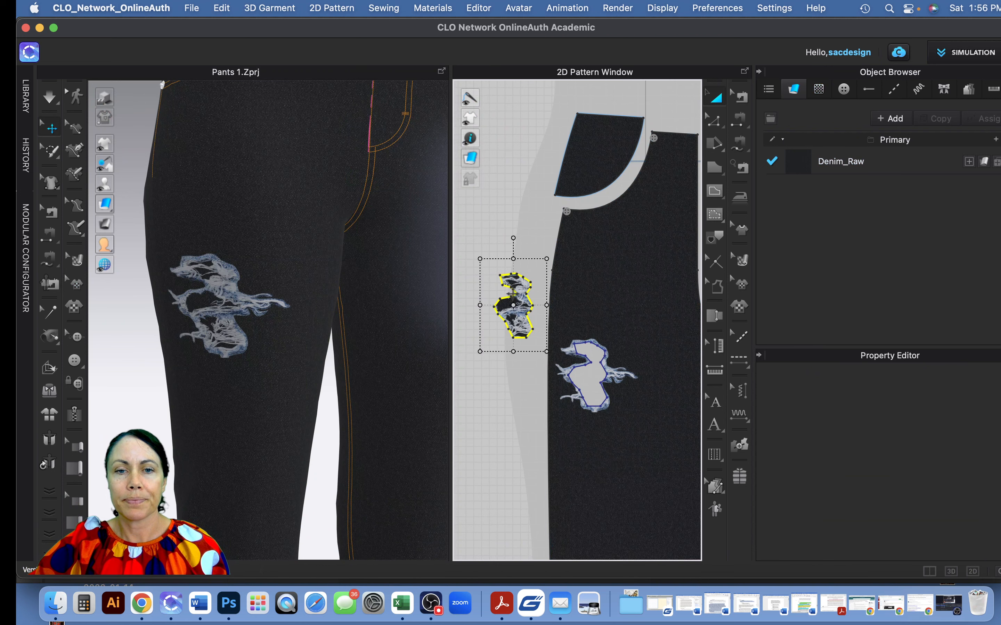
{"action": "right_click", "coordinate": [515, 305]}
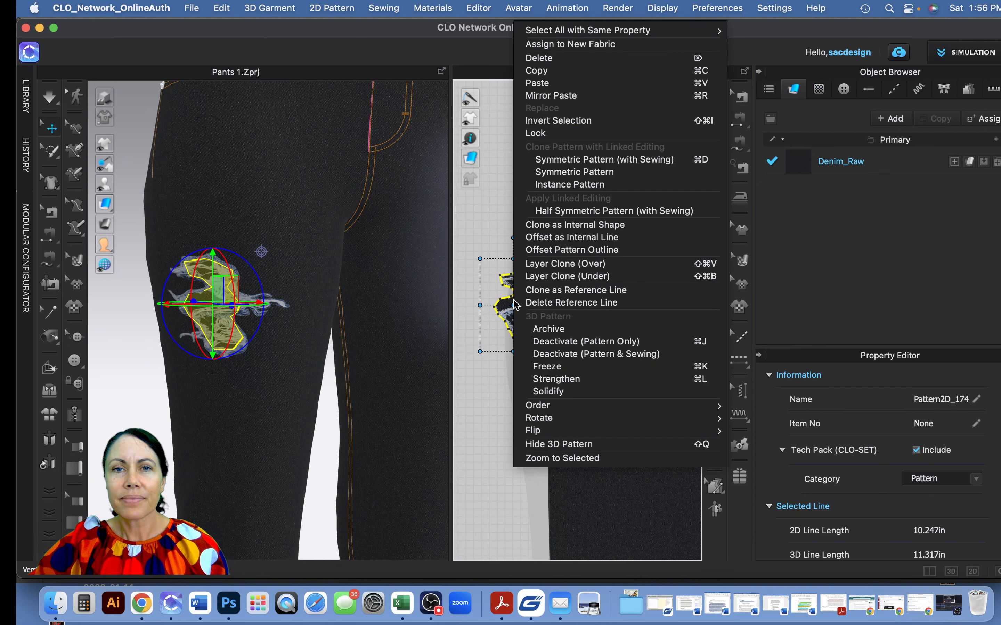
{"action": "left_click", "coordinate": [593, 46]}
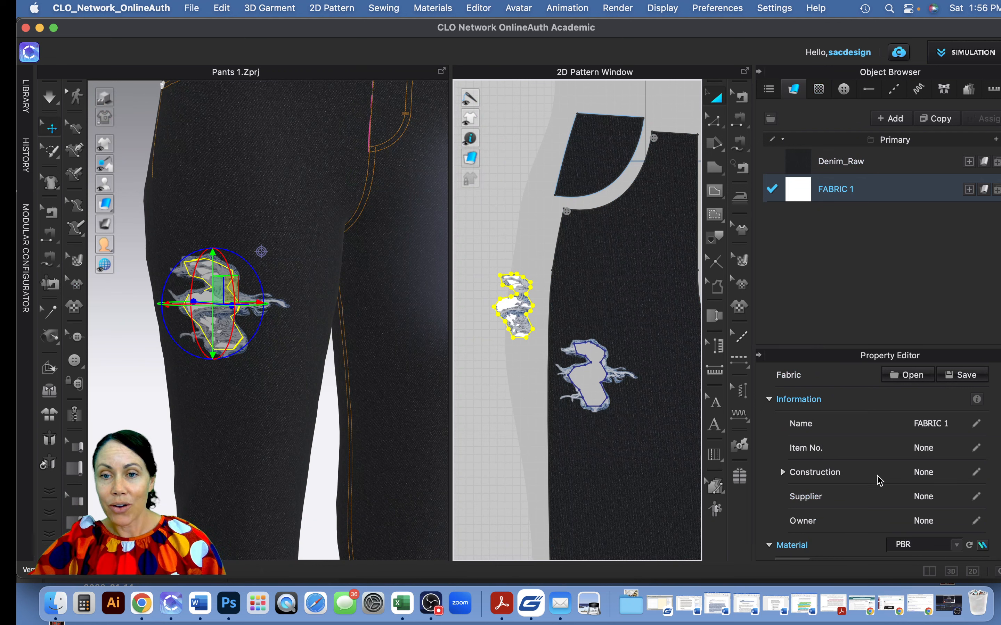
Set the new fabric's opacity to 0 and deselect the rip piece
{"action": "scroll", "coordinate": [897, 482], "scroll_direction": "down", "scroll_amount": 3}
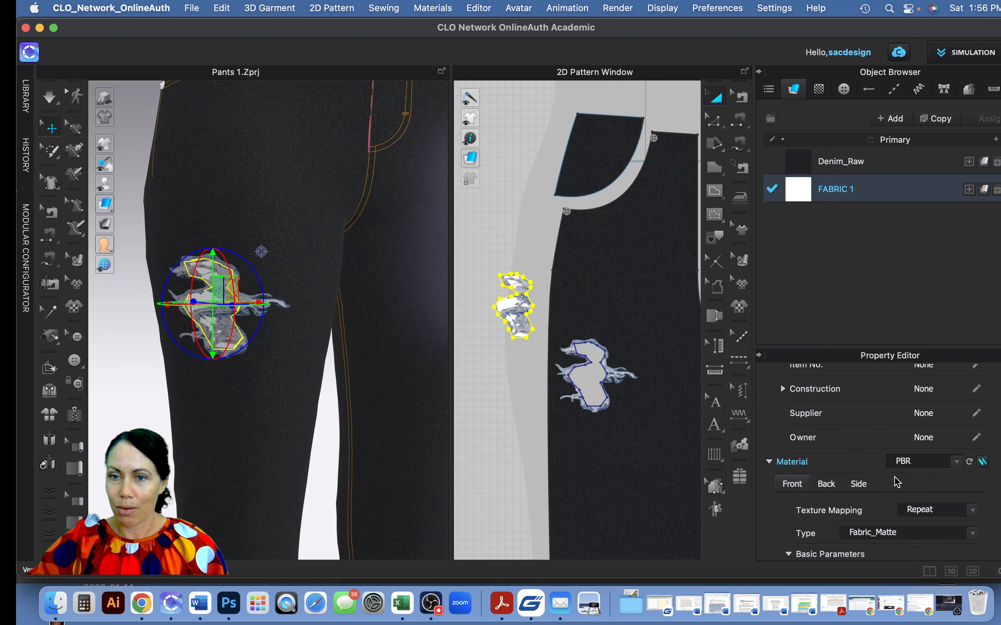
{"action": "scroll", "coordinate": [897, 482], "scroll_direction": "down", "scroll_amount": 3}
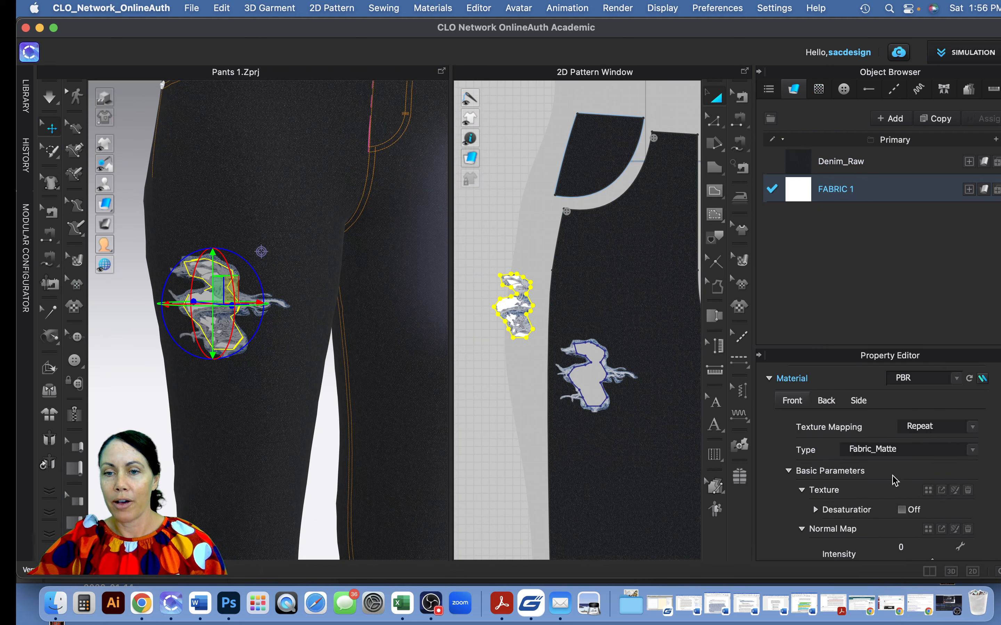
{"action": "scroll", "coordinate": [897, 480], "scroll_direction": "down", "scroll_amount": 2}
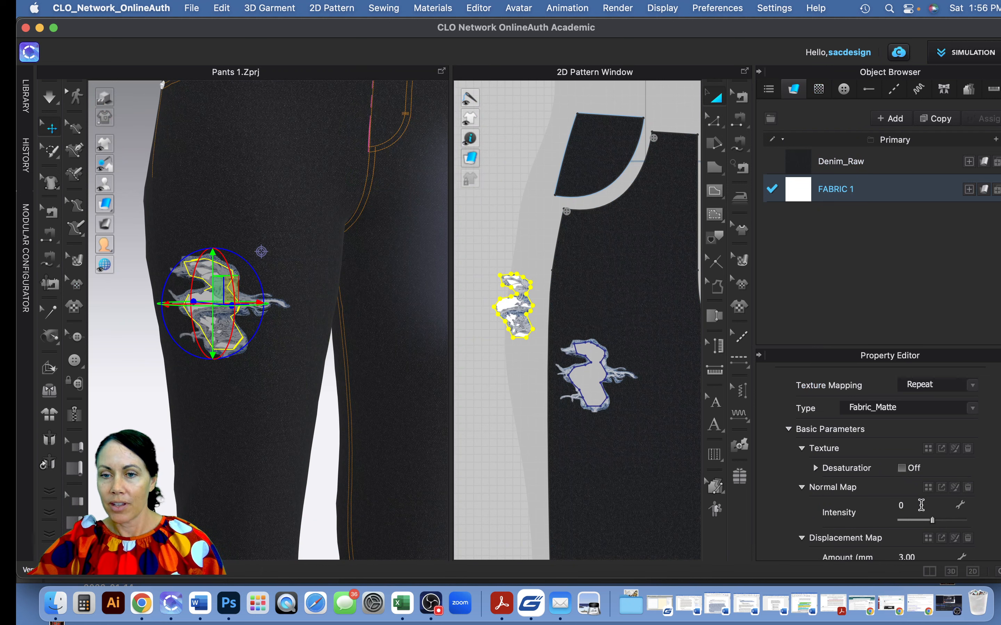
{"action": "scroll", "coordinate": [922, 504], "scroll_direction": "down", "scroll_amount": 3}
{"action": "scroll", "coordinate": [921, 505], "scroll_direction": "down", "scroll_amount": 4}
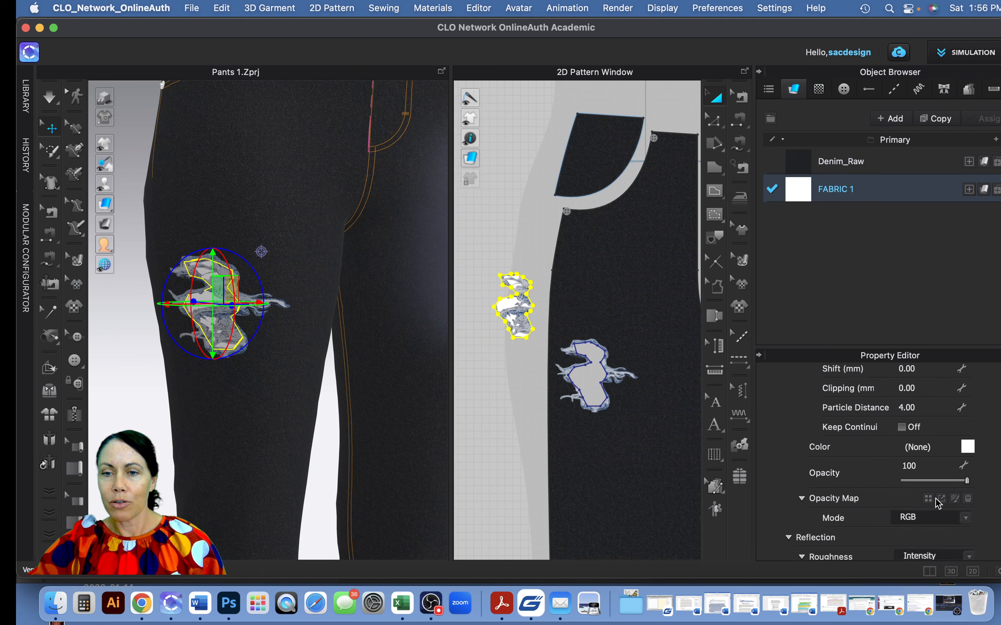
{"action": "left_click_drag", "start_coordinate": [966, 483], "coordinate": [897, 487]}
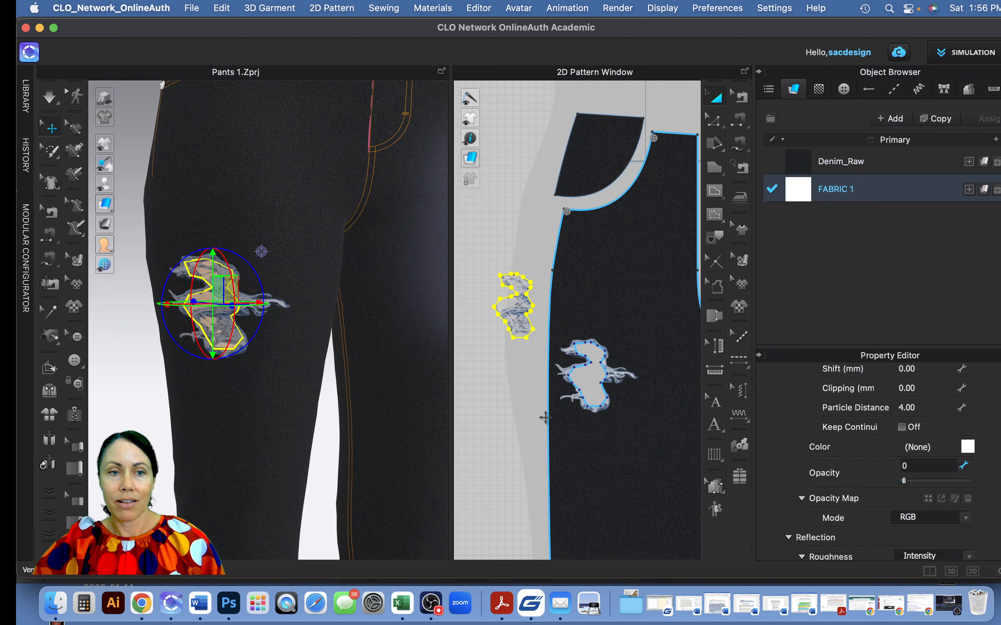
{"action": "left_click", "coordinate": [161, 418]}
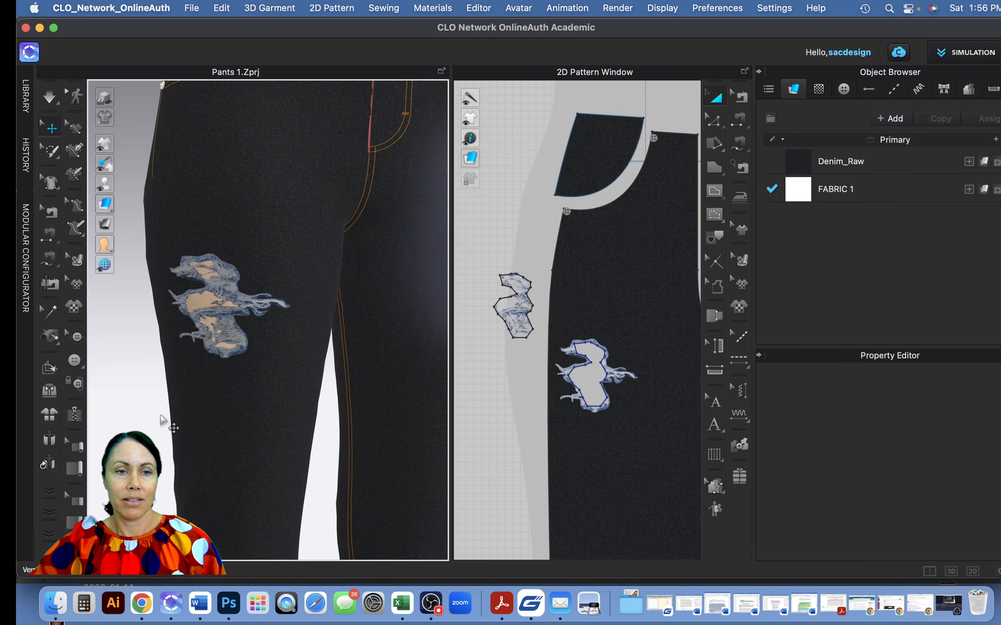
{"action": "scroll", "coordinate": [229, 372], "scroll_direction": "up", "scroll_amount": 5}
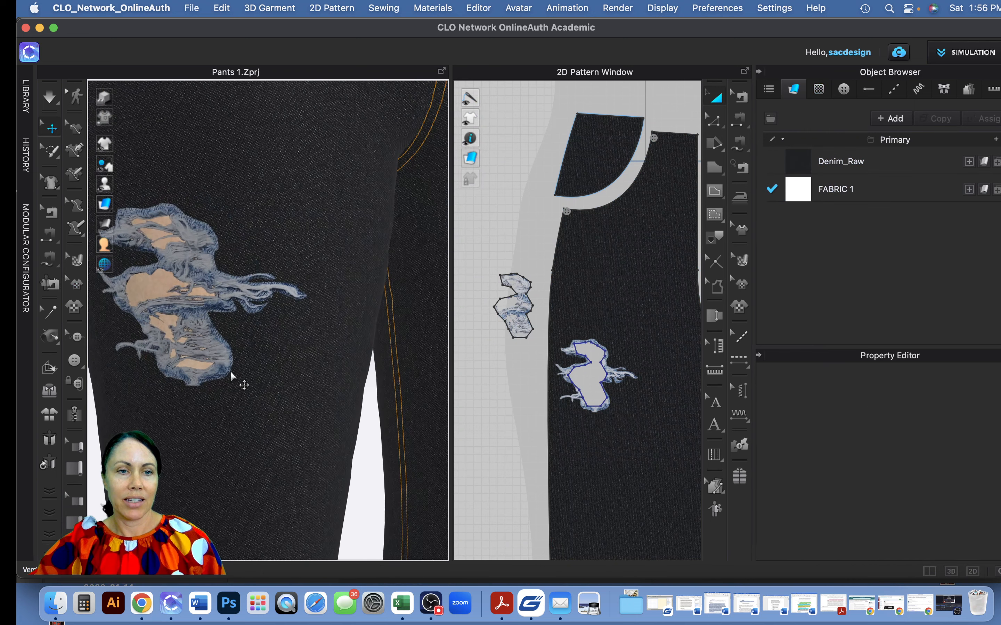
{"action": "scroll", "coordinate": [230, 371], "scroll_direction": "down", "scroll_amount": 5}
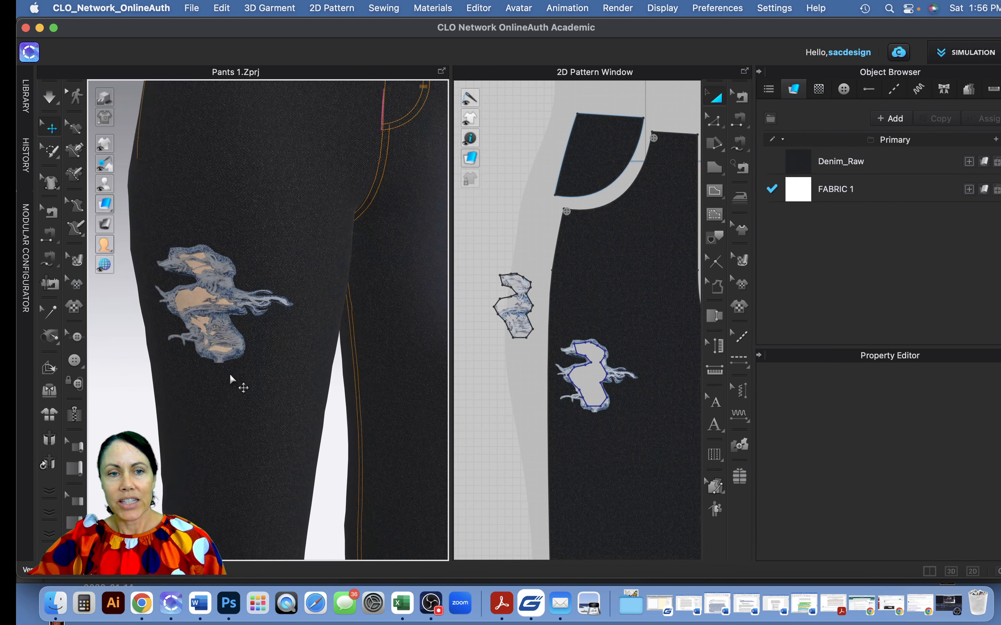
{"action": "scroll", "coordinate": [230, 374], "scroll_direction": "down", "scroll_amount": 5}
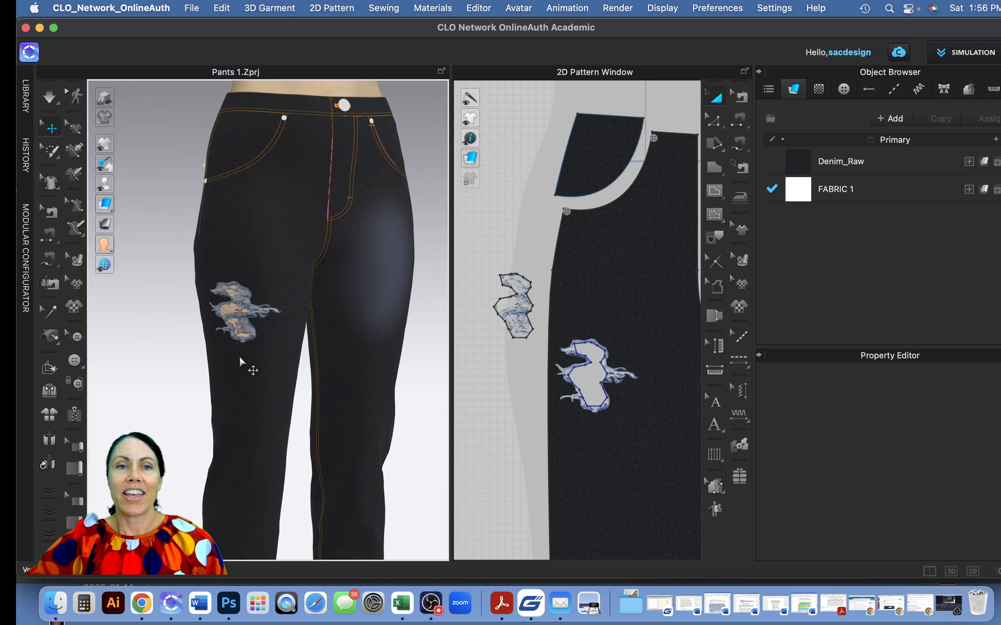
Add a new topstitch style and name it grinding
{"action": "left_click", "coordinate": [897, 90]}
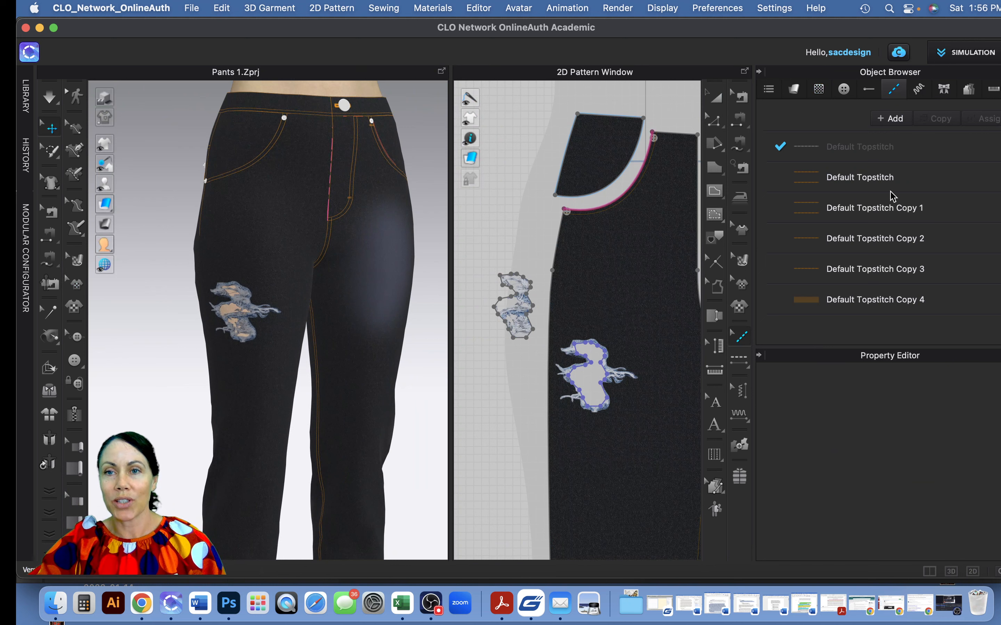
{"action": "left_click", "coordinate": [881, 121]}
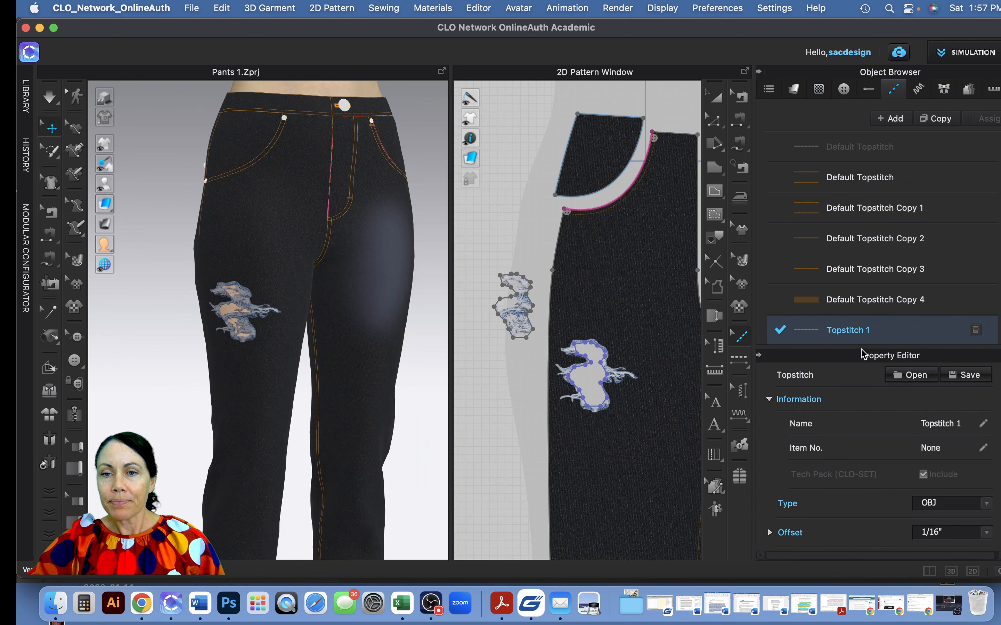
{"action": "double_click", "coordinate": [849, 330]}
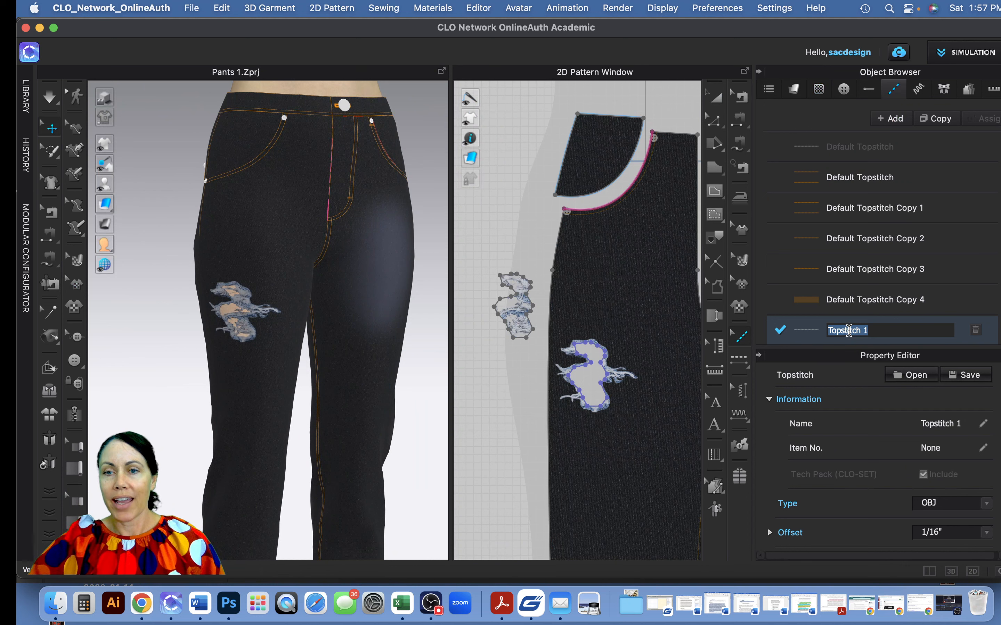
{"action": "type", "text": "gr"}
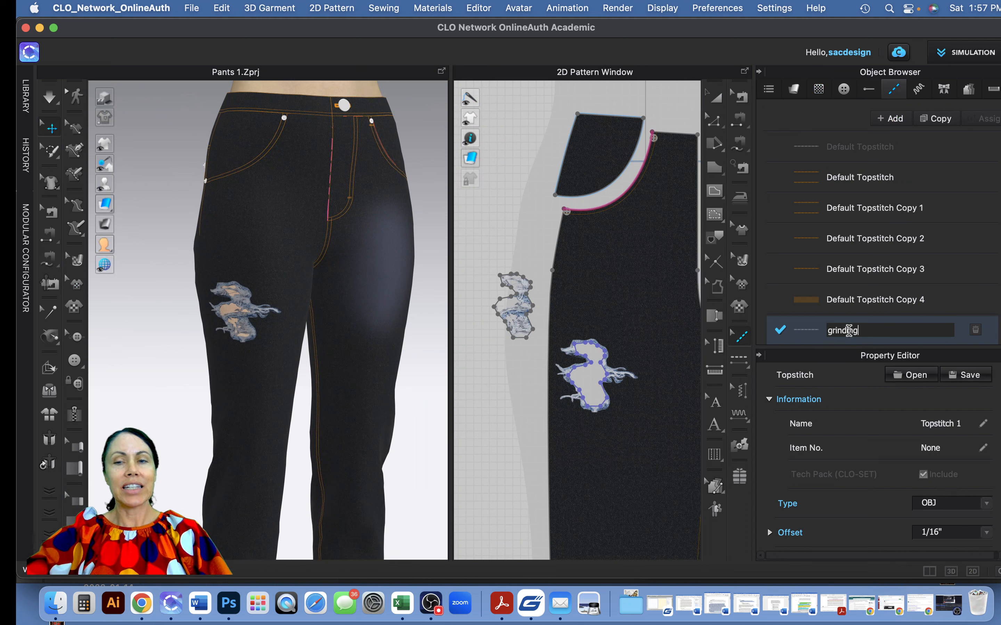
{"action": "type", "text": "inding"}
{"action": "key", "text": "Return"}
{"action": "double_click", "coordinate": [870, 331]}
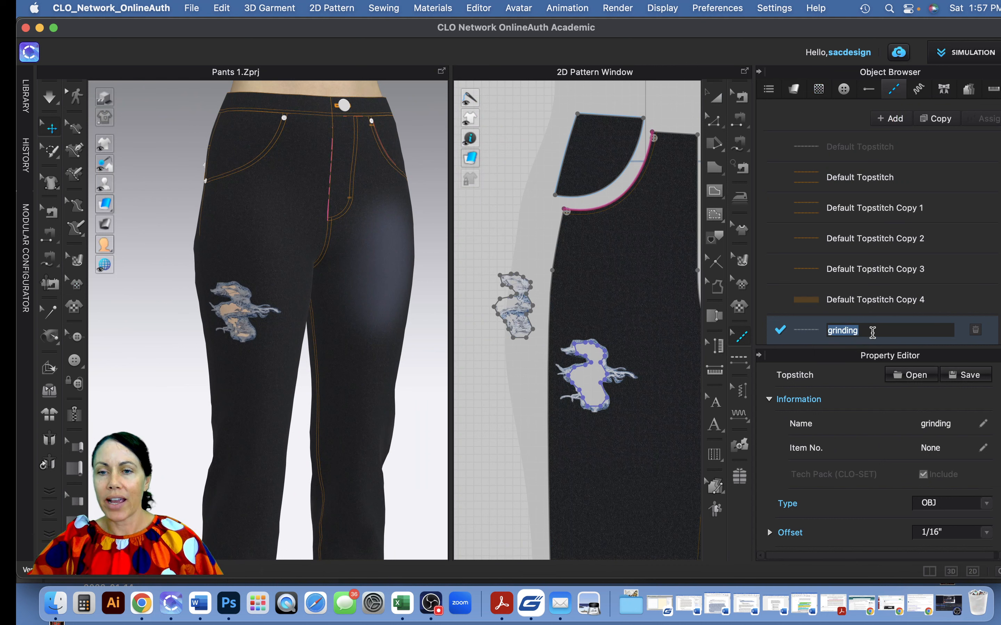
{"action": "left_click", "coordinate": [794, 340]}
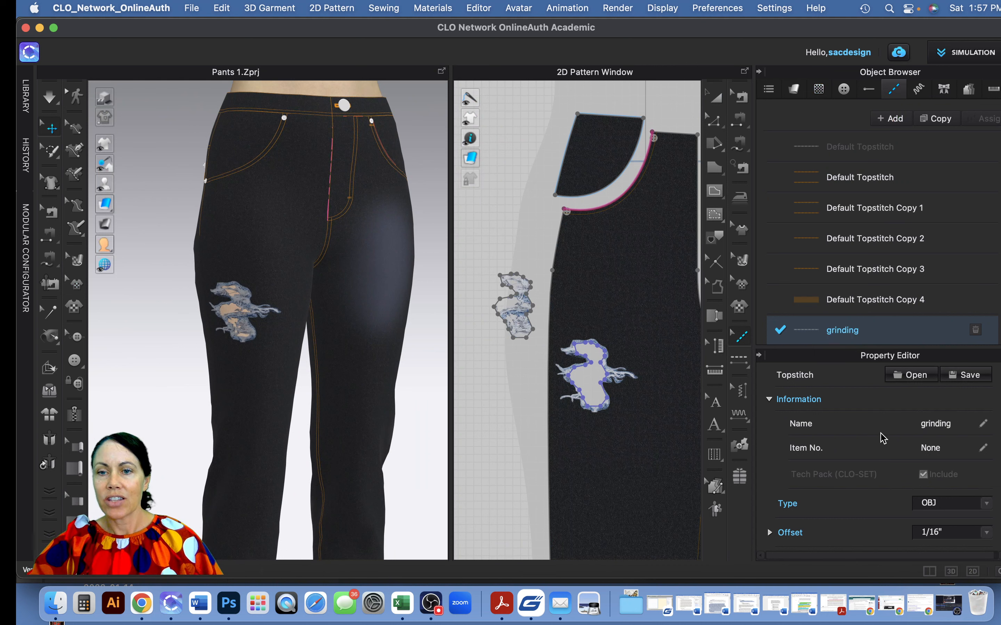
Set the grinding topstitch's offset to N/A
{"action": "scroll", "coordinate": [880, 440], "scroll_direction": "down", "scroll_amount": 4}
{"action": "scroll", "coordinate": [880, 443], "scroll_direction": "up", "scroll_amount": 4}
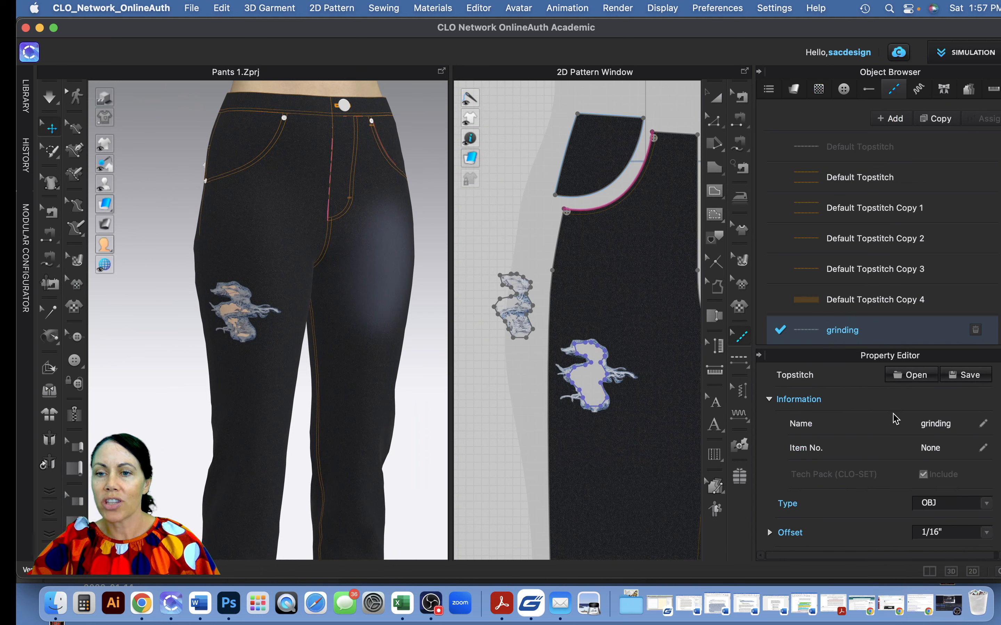
{"action": "scroll", "coordinate": [896, 446], "scroll_direction": "down", "scroll_amount": 2}
{"action": "scroll", "coordinate": [912, 438], "scroll_direction": "down", "scroll_amount": 2}
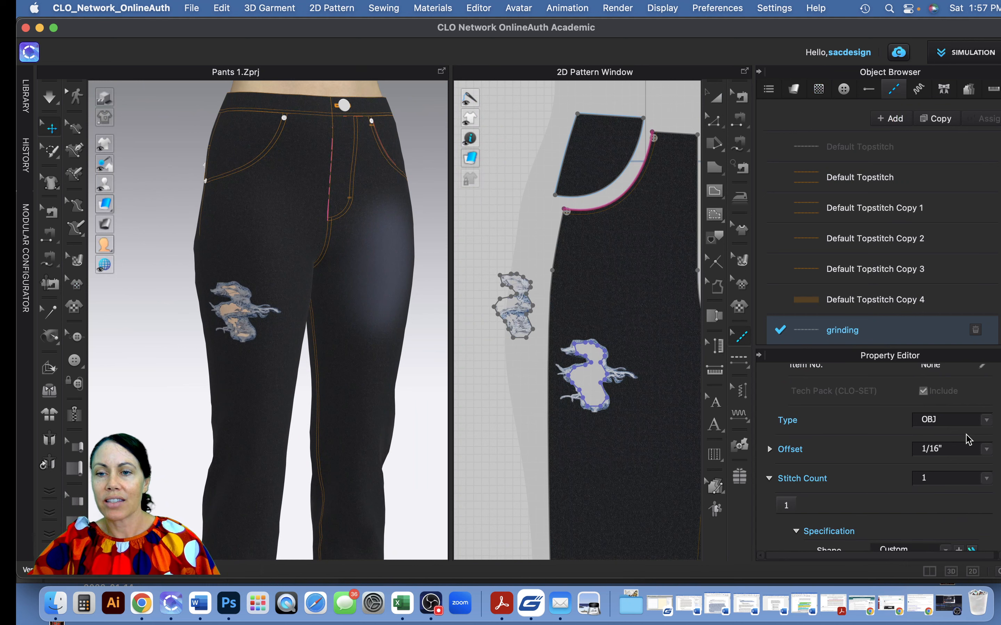
{"action": "left_click", "coordinate": [985, 450]}
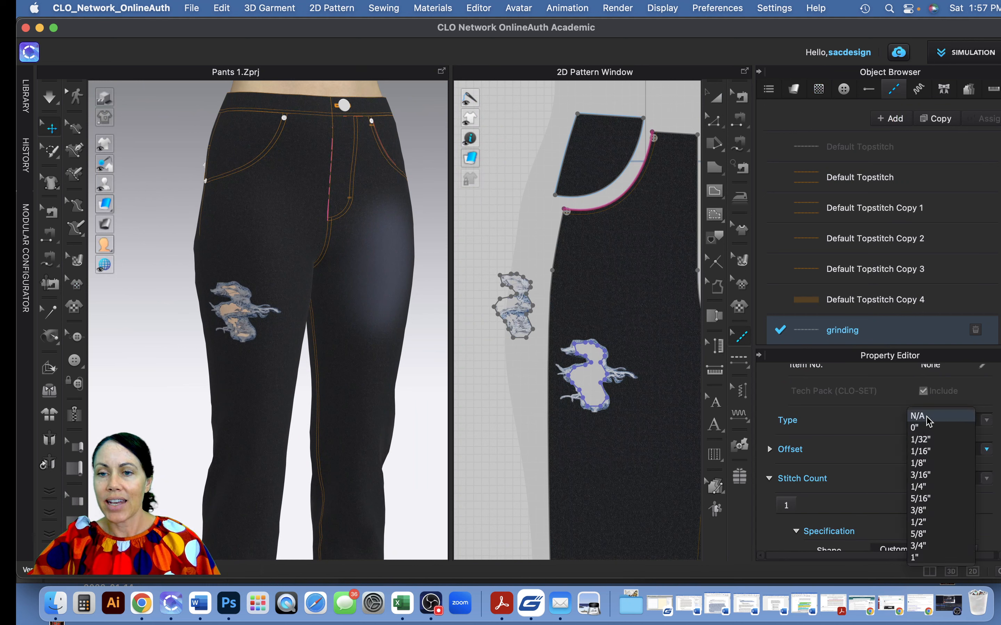
{"action": "left_click", "coordinate": [878, 440]}
Set the grinding topstitch's stitch length to SPI-1
{"action": "scroll", "coordinate": [941, 456], "scroll_direction": "down", "scroll_amount": 3}
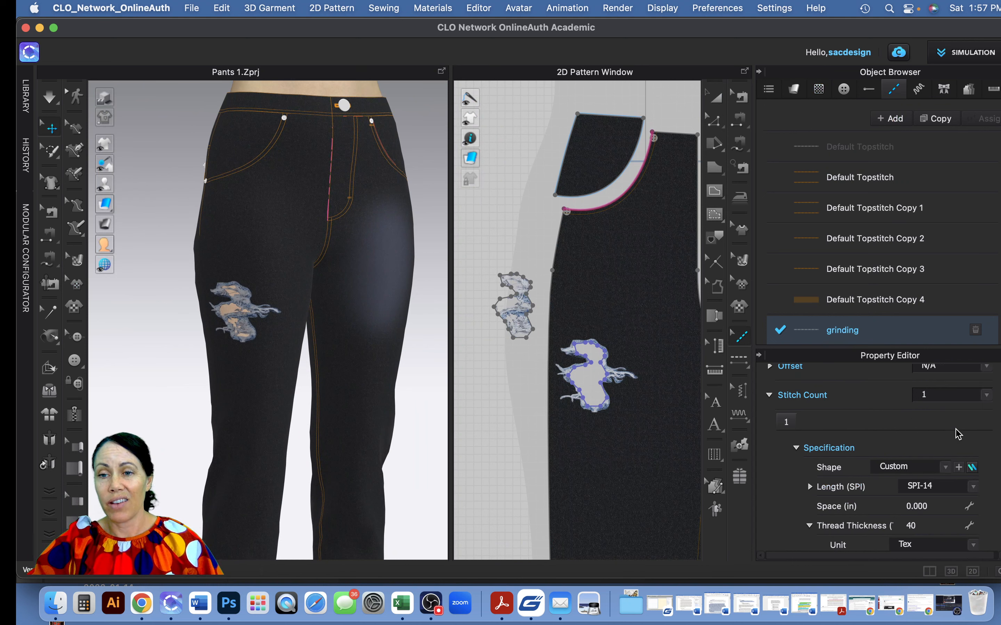
{"action": "scroll", "coordinate": [958, 434], "scroll_direction": "down", "scroll_amount": 2}
{"action": "left_click", "coordinate": [974, 446]}
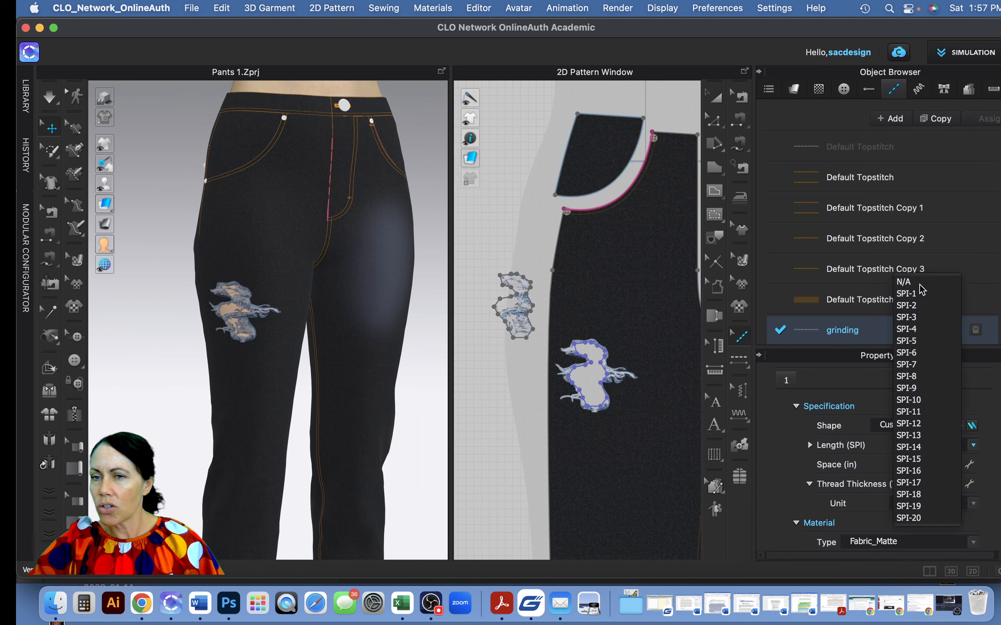
{"action": "key", "text": "Escape"}
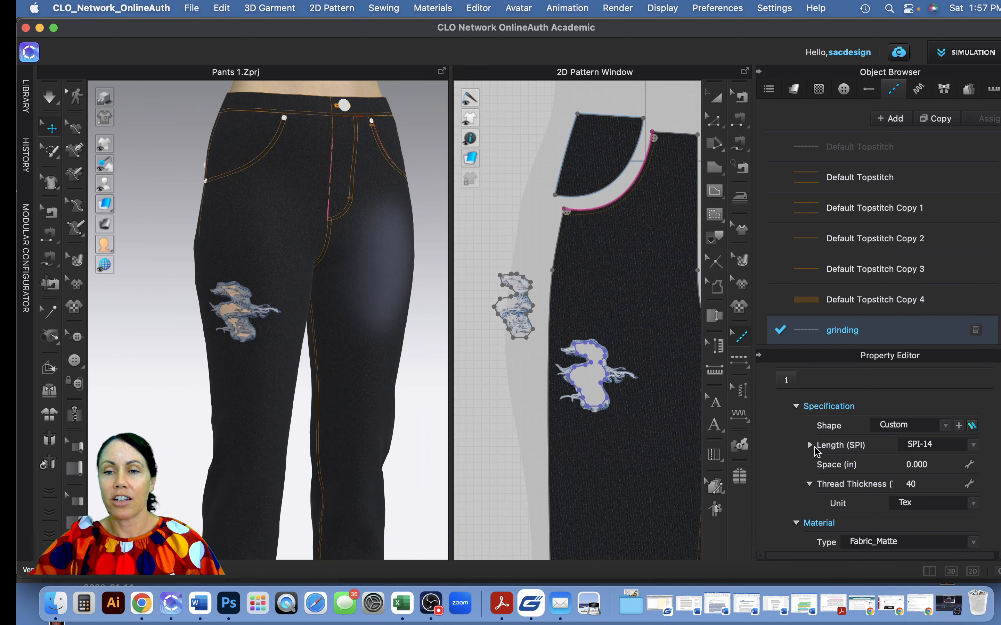
{"action": "left_click", "coordinate": [810, 445]}
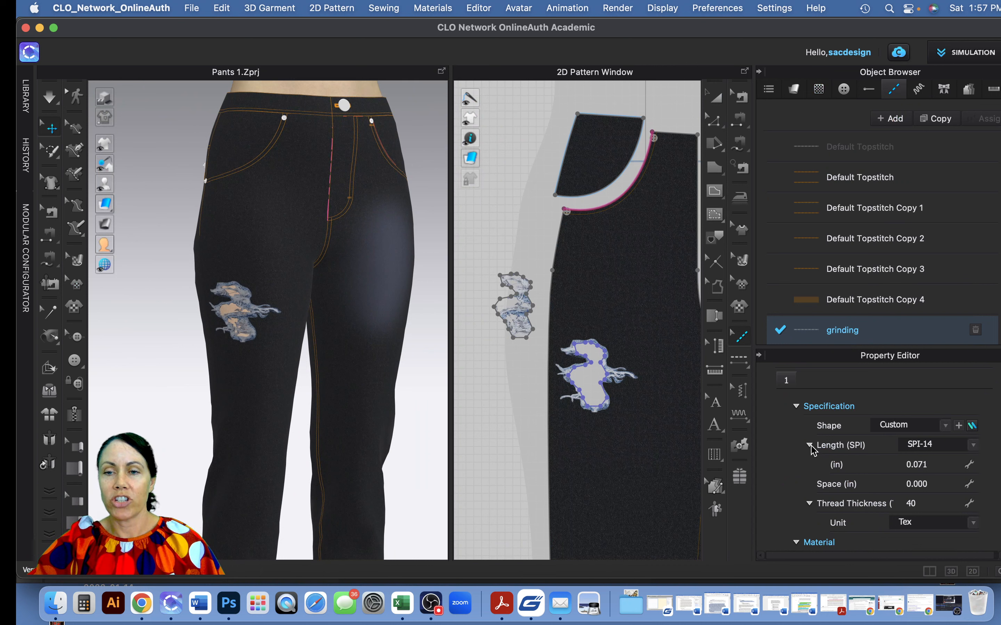
{"action": "left_click", "coordinate": [973, 445]}
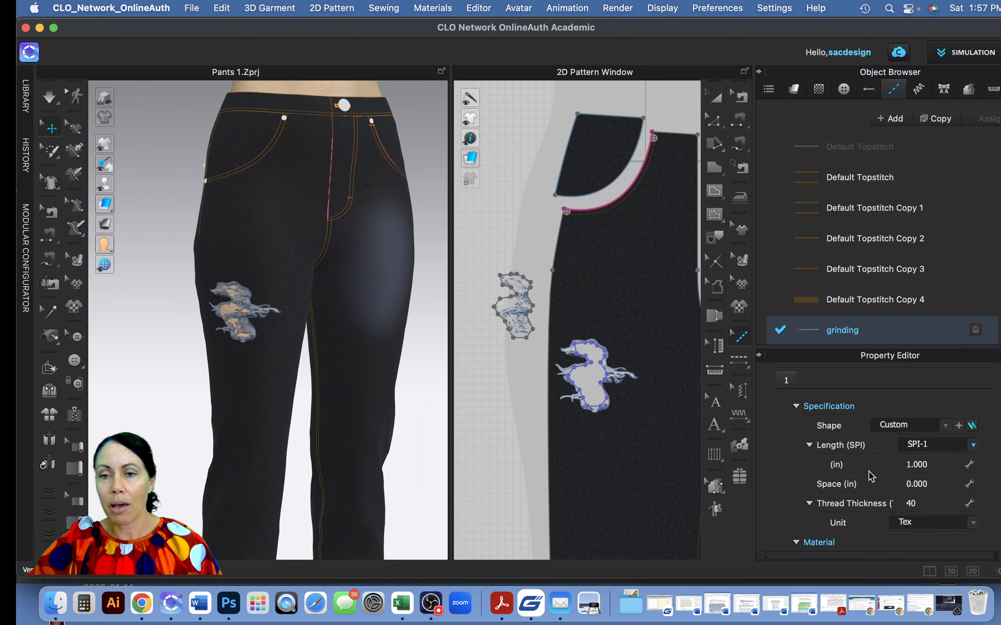
Load the Grind PNG from the DenimWashProject folder as the grinding topstitch's material texture
{"action": "scroll", "coordinate": [868, 478], "scroll_direction": "down", "scroll_amount": 2}
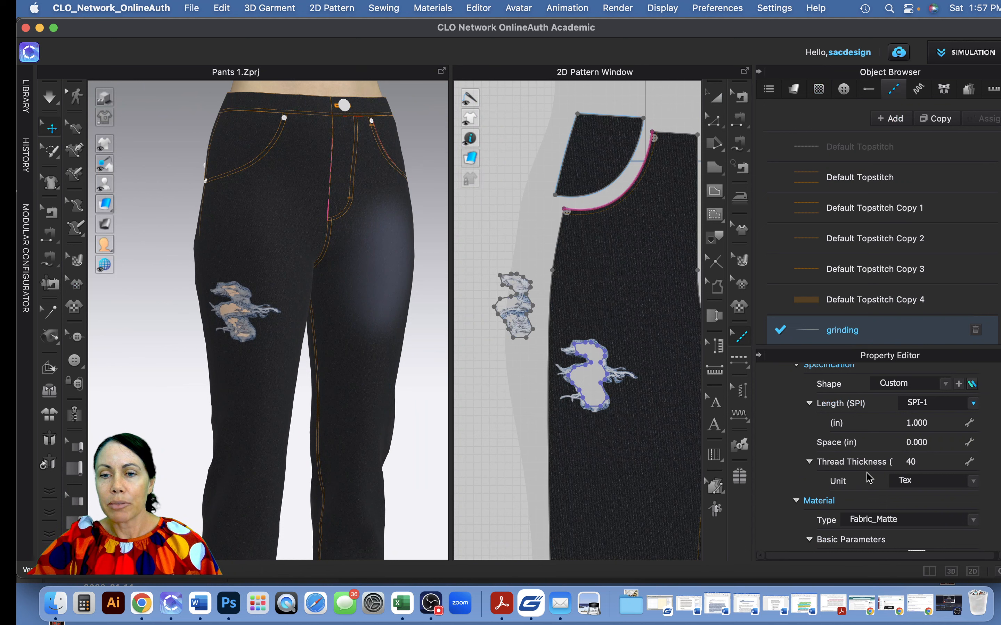
{"action": "scroll", "coordinate": [869, 478], "scroll_direction": "down", "scroll_amount": 4}
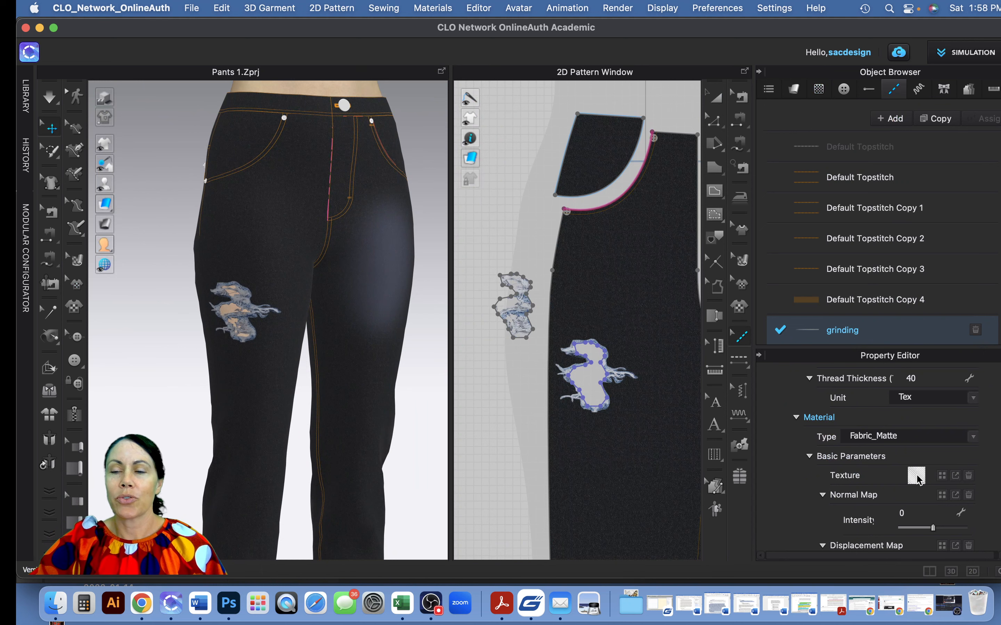
{"action": "left_click", "coordinate": [942, 478]}
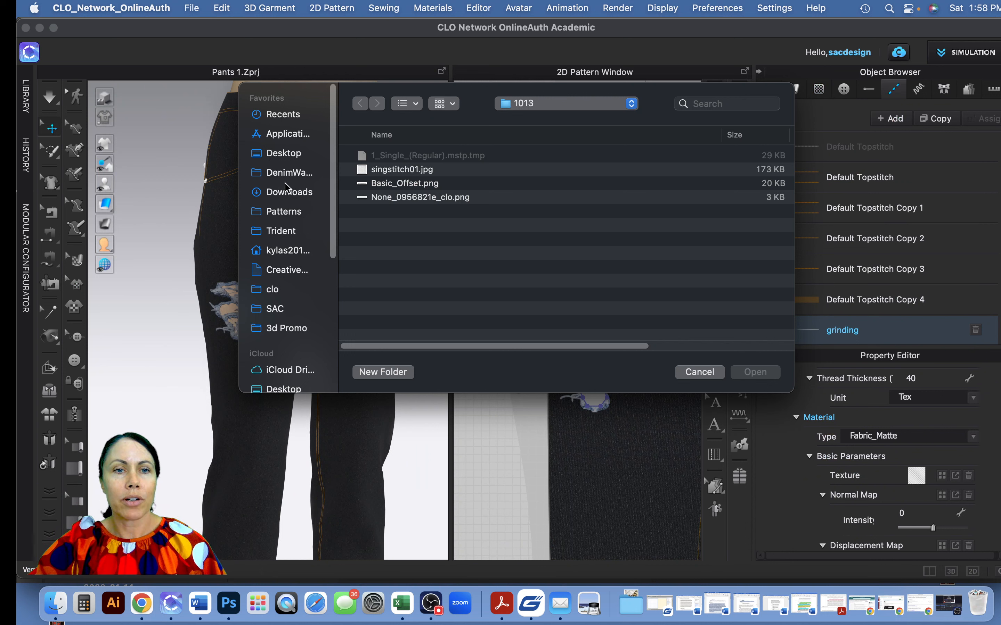
{"action": "left_click", "coordinate": [285, 173]}
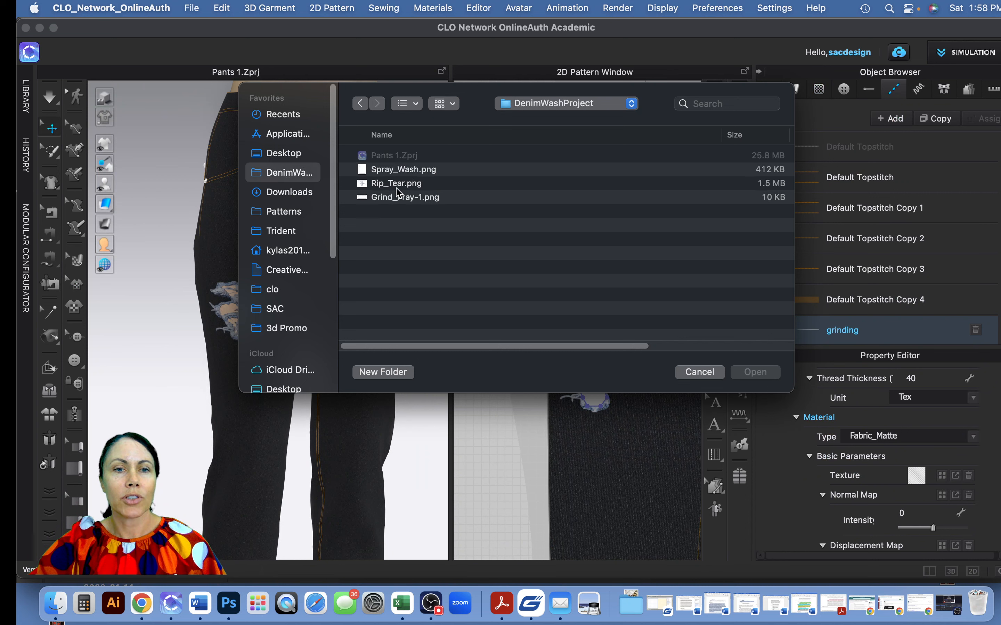
{"action": "left_click", "coordinate": [396, 202]}
{"action": "double_click", "coordinate": [396, 199]}
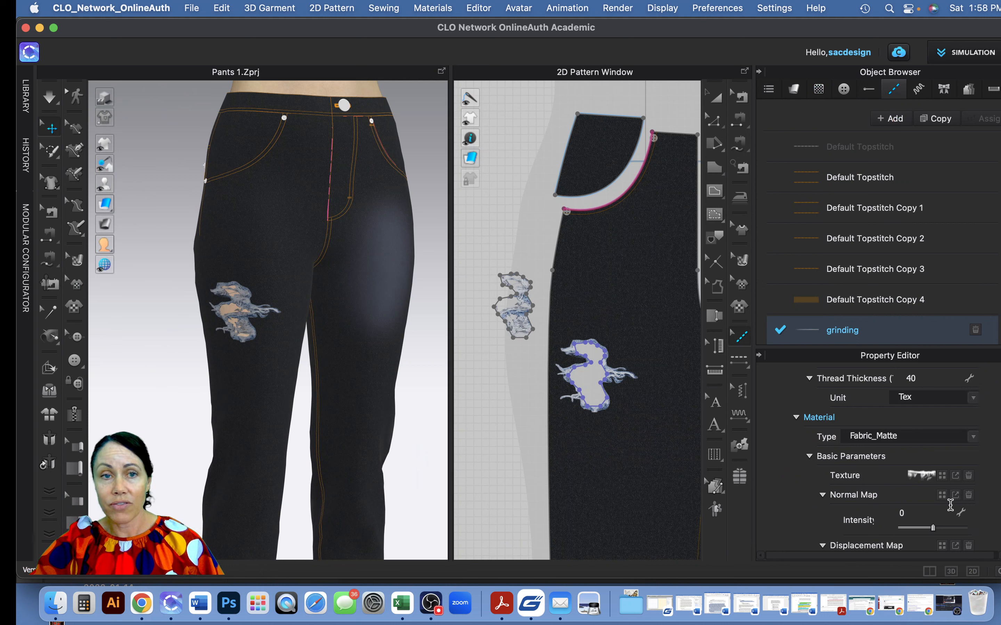
{"action": "scroll", "coordinate": [951, 505], "scroll_direction": "down", "scroll_amount": 5}
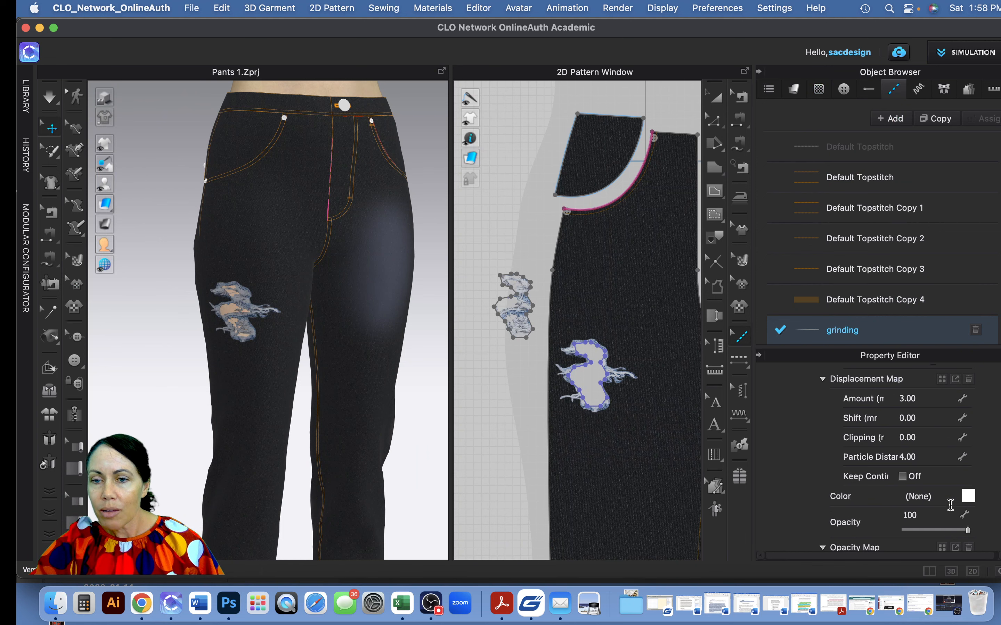
{"action": "left_click", "coordinate": [968, 497]}
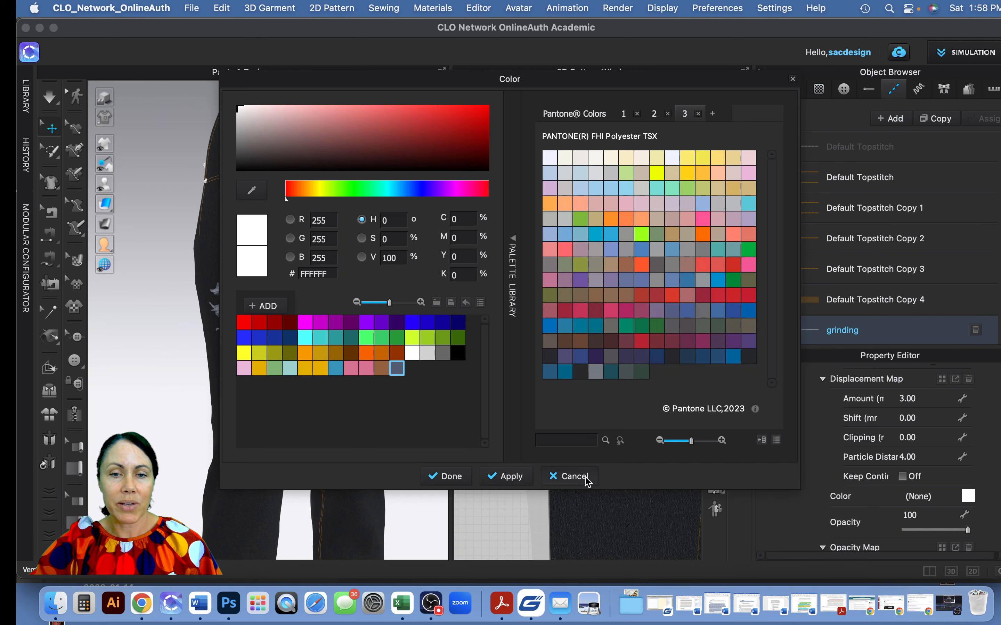
{"action": "left_click", "coordinate": [573, 480]}
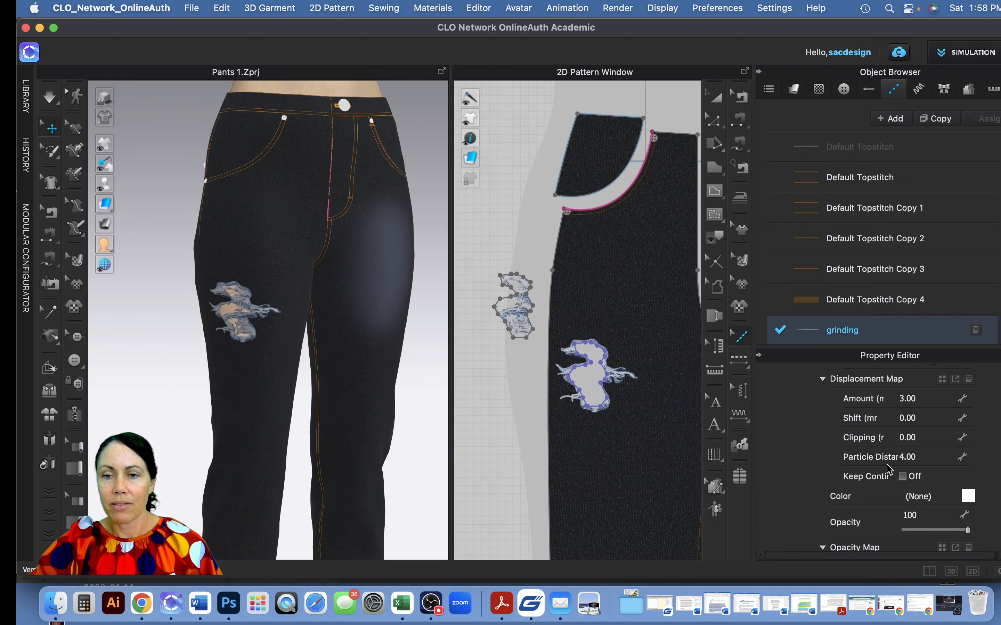
{"action": "scroll", "coordinate": [890, 468], "scroll_direction": "up", "scroll_amount": 4}
{"action": "scroll", "coordinate": [890, 469], "scroll_direction": "up", "scroll_amount": 4}
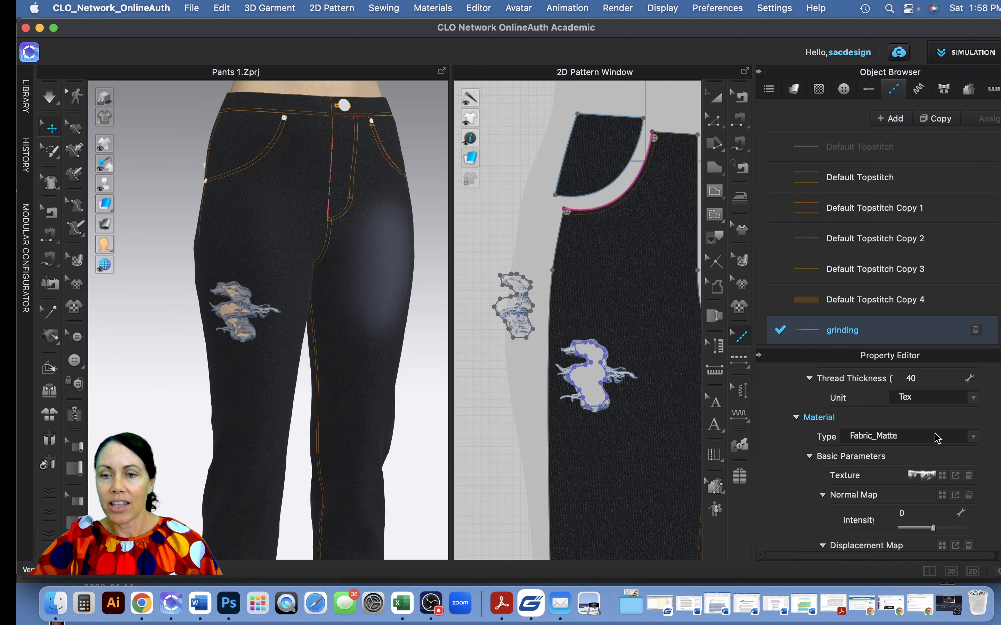
Set the grinding topstitch's material type to Fur (Render Only) with the Raw Edge Denim fur preset
{"action": "left_click", "coordinate": [973, 438]}
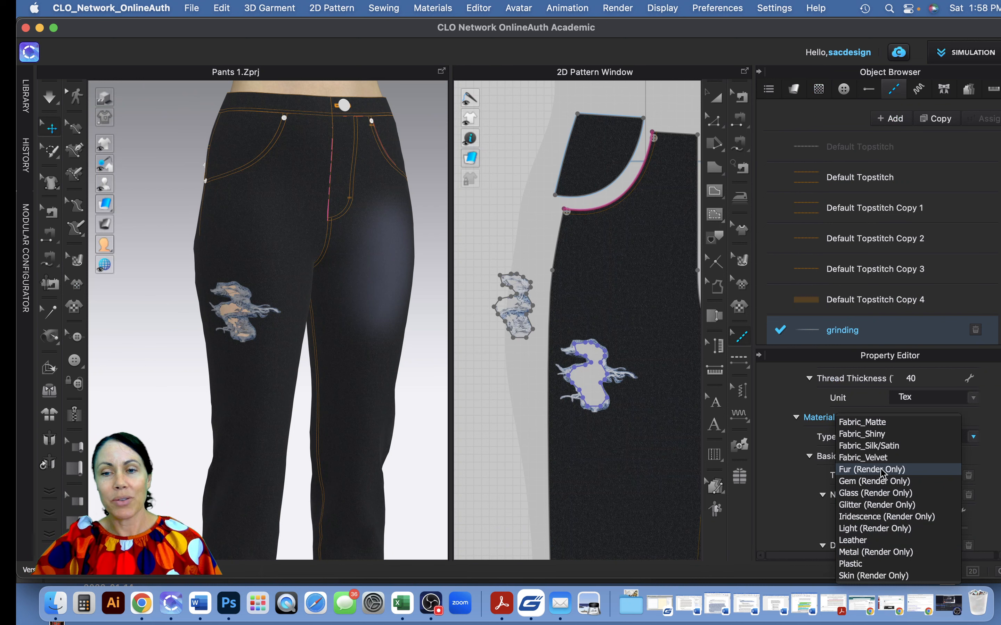
{"action": "key", "text": "Escape"}
{"action": "scroll", "coordinate": [880, 469], "scroll_direction": "down", "scroll_amount": 5}
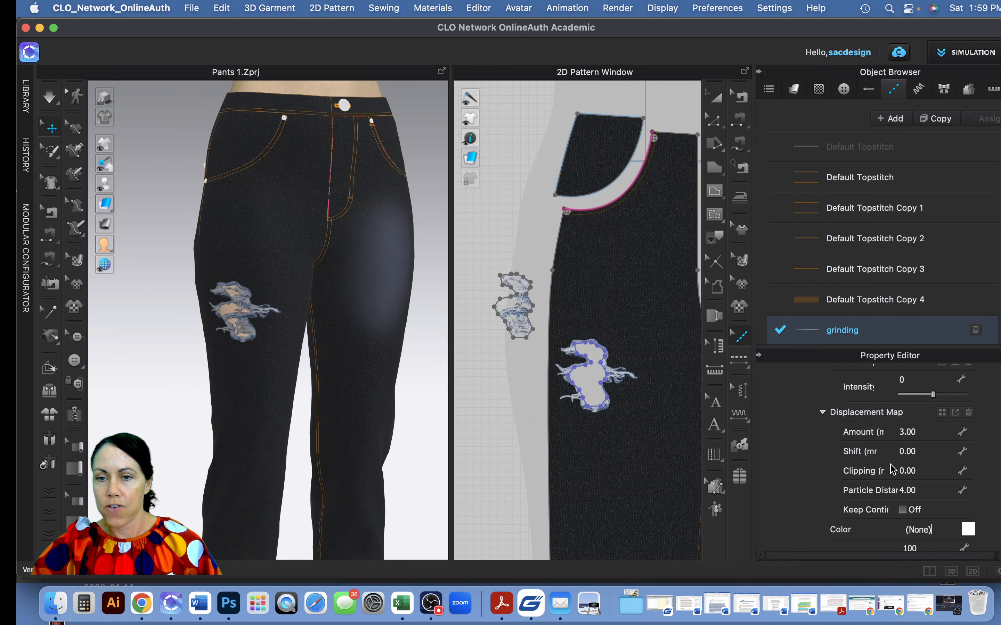
{"action": "scroll", "coordinate": [878, 461], "scroll_direction": "up", "scroll_amount": 3}
{"action": "scroll", "coordinate": [879, 461], "scroll_direction": "up", "scroll_amount": 3}
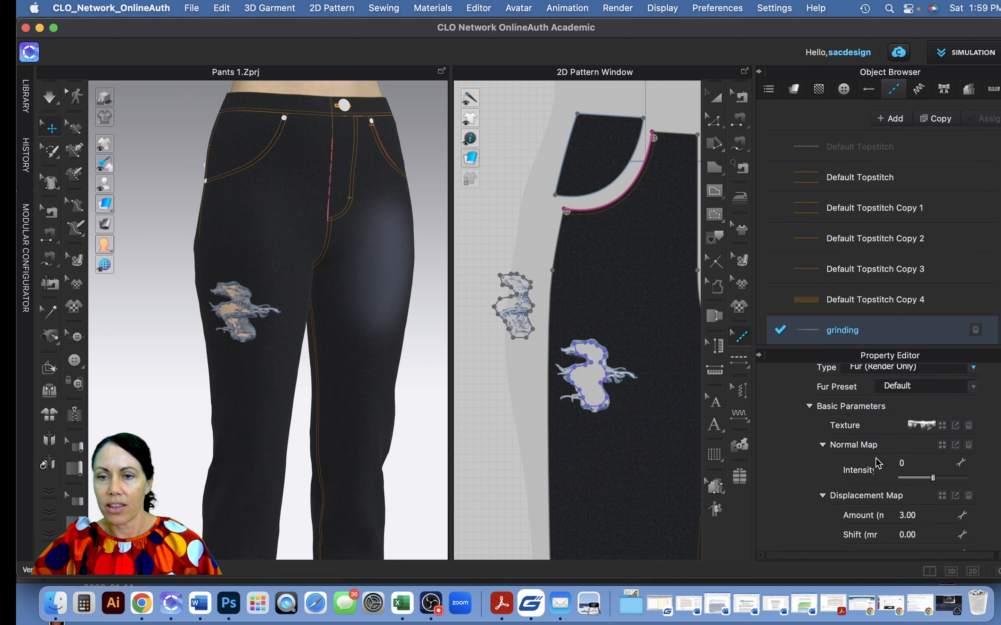
{"action": "scroll", "coordinate": [878, 463], "scroll_direction": "up", "scroll_amount": 3}
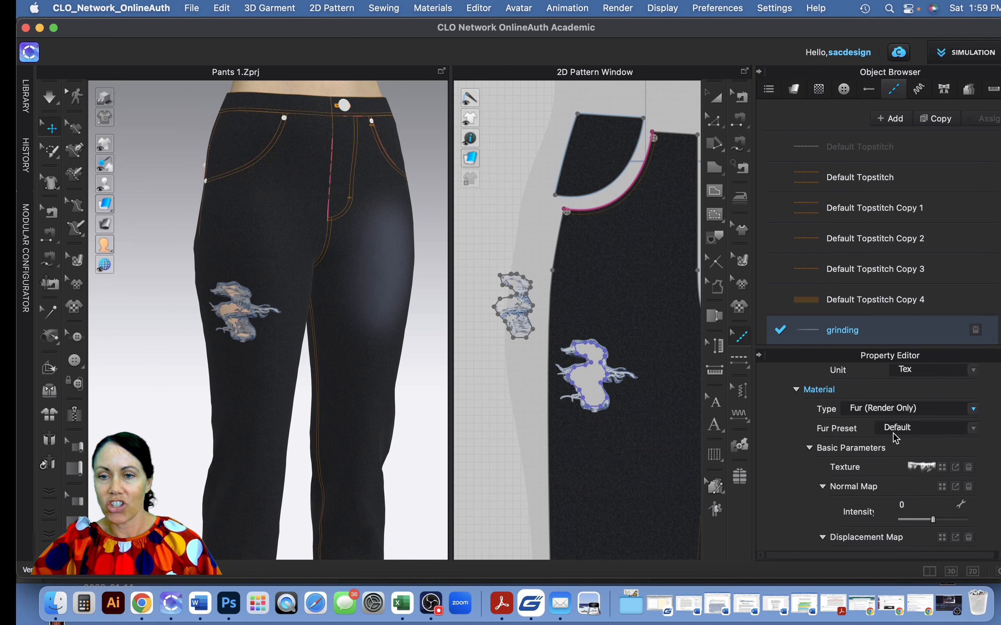
{"action": "left_click", "coordinate": [973, 432]}
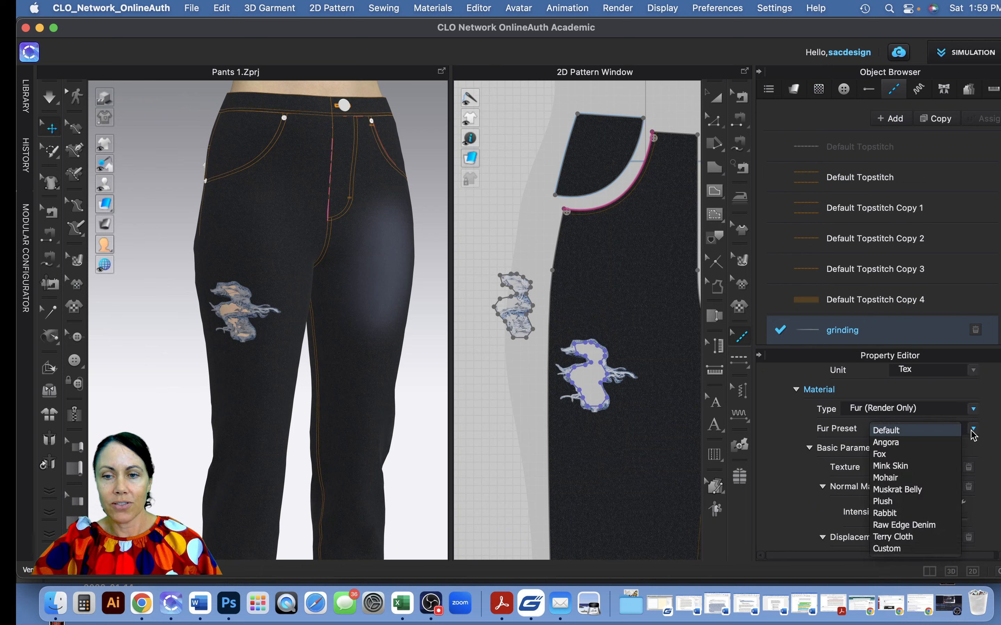
{"action": "left_click", "coordinate": [927, 525]}
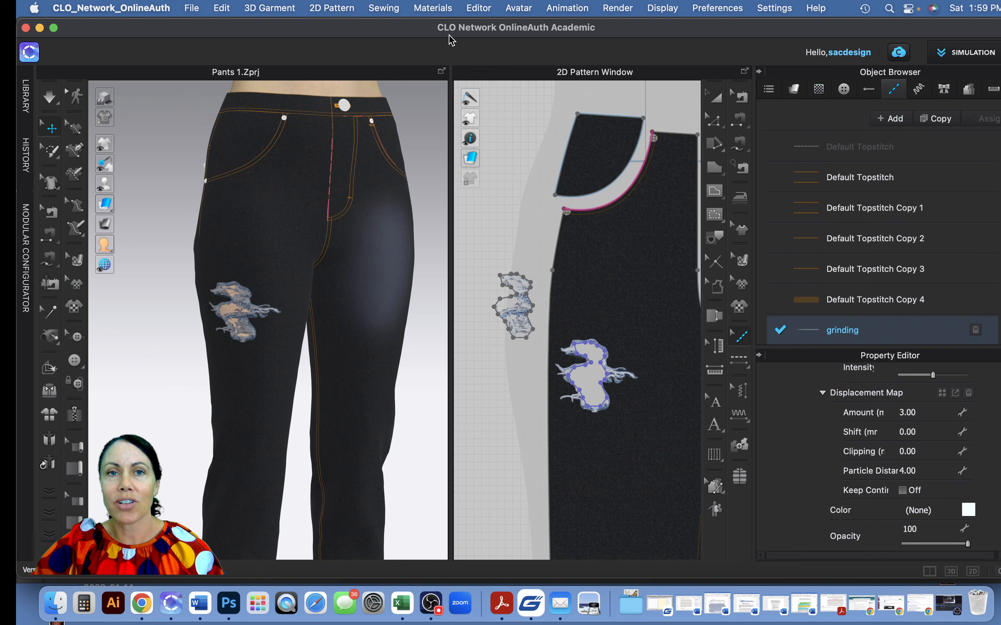
Start an interactive render of the jeans, framed closely on the front hip pocket above the thigh rip
{"action": "left_click", "coordinate": [629, 9]}
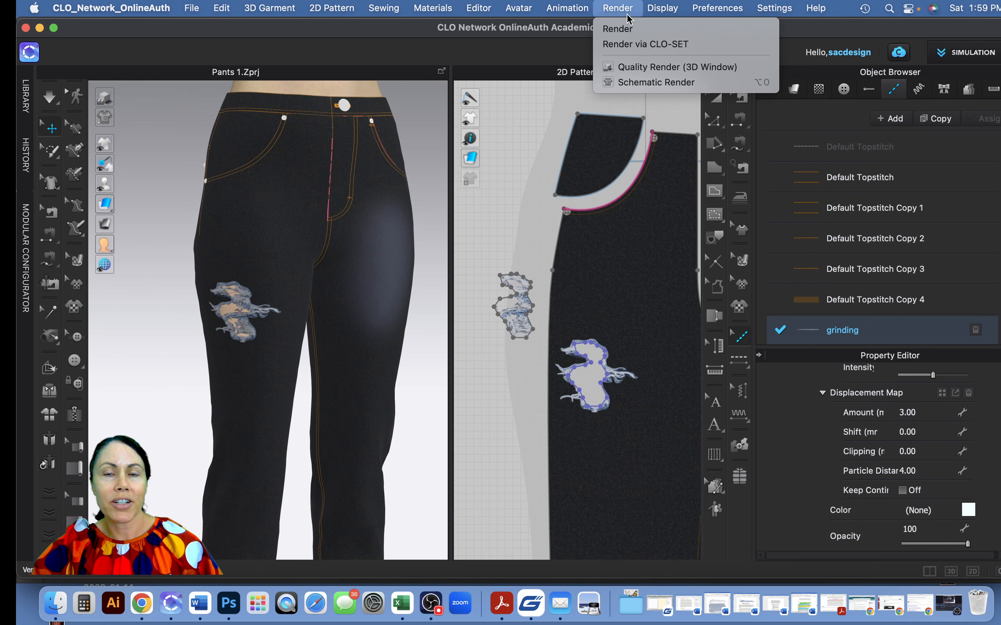
{"action": "left_click", "coordinate": [628, 29]}
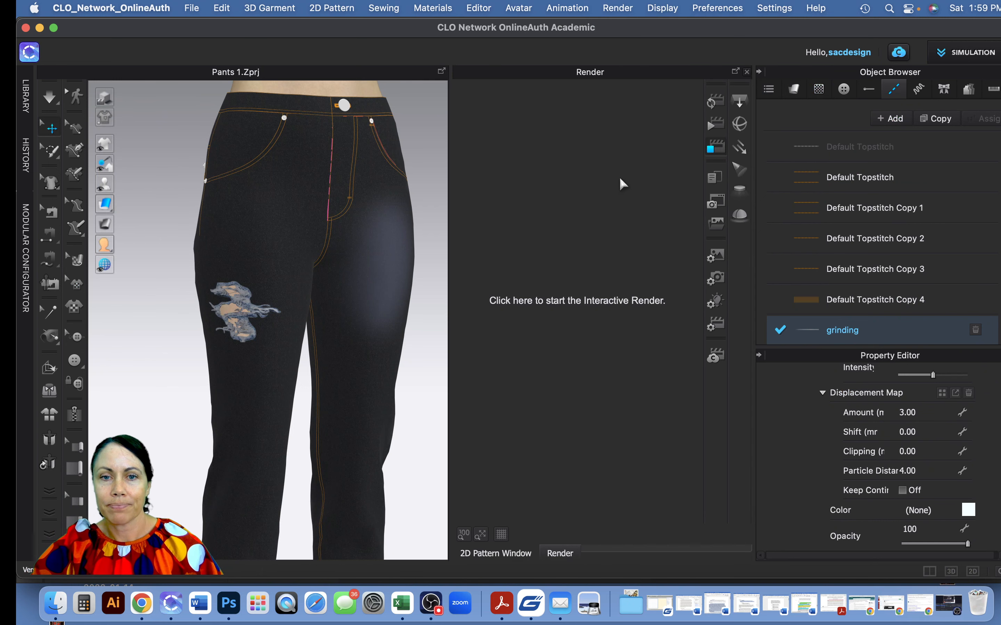
{"action": "scroll", "coordinate": [231, 188], "scroll_direction": "up", "scroll_amount": 5}
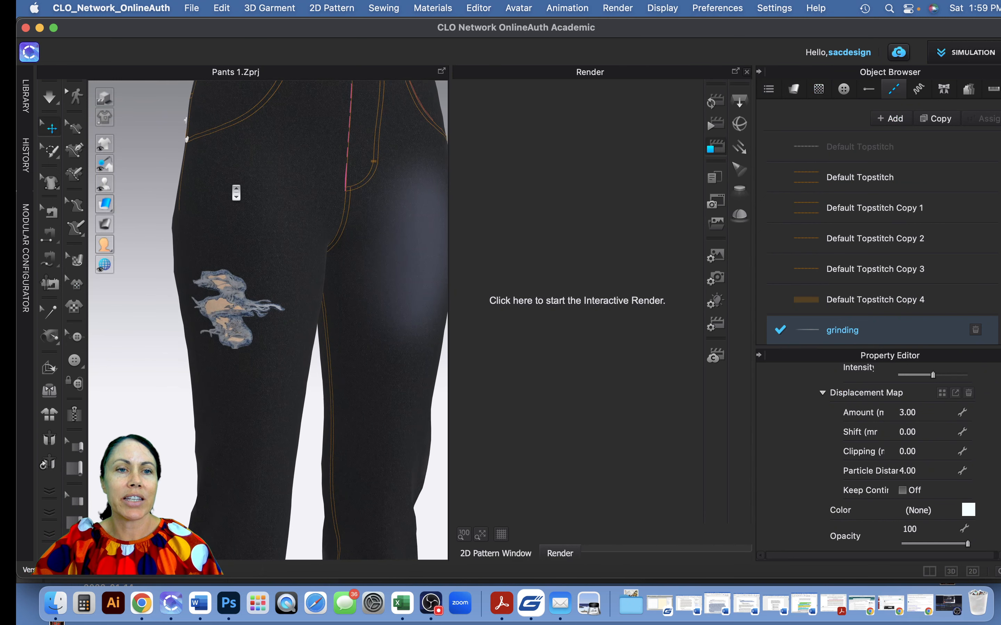
{"action": "middle_click_drag", "start_coordinate": [232, 188], "coordinate": [278, 350]}
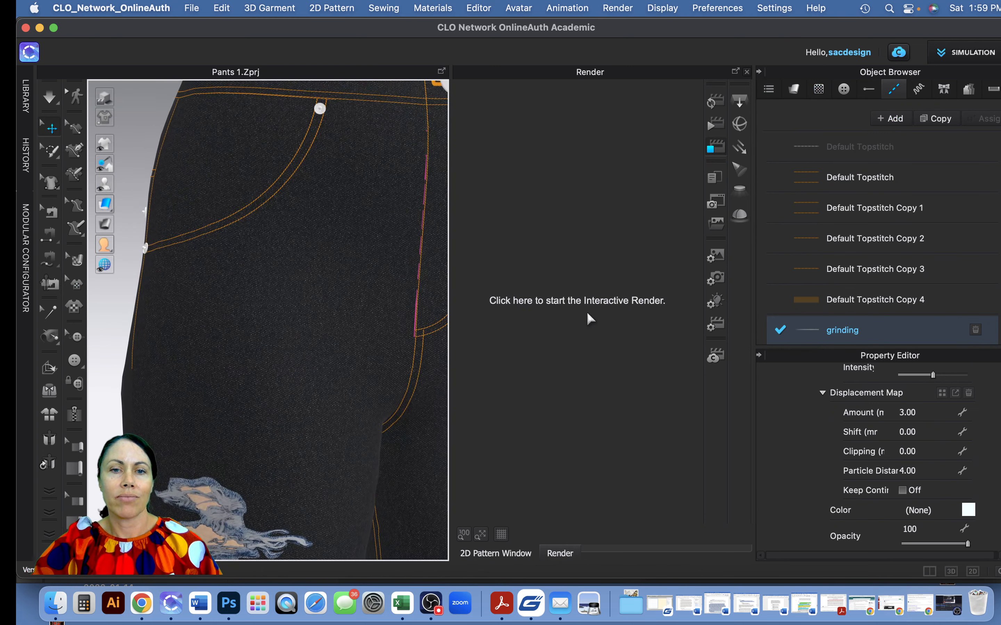
{"action": "left_click", "coordinate": [573, 301]}
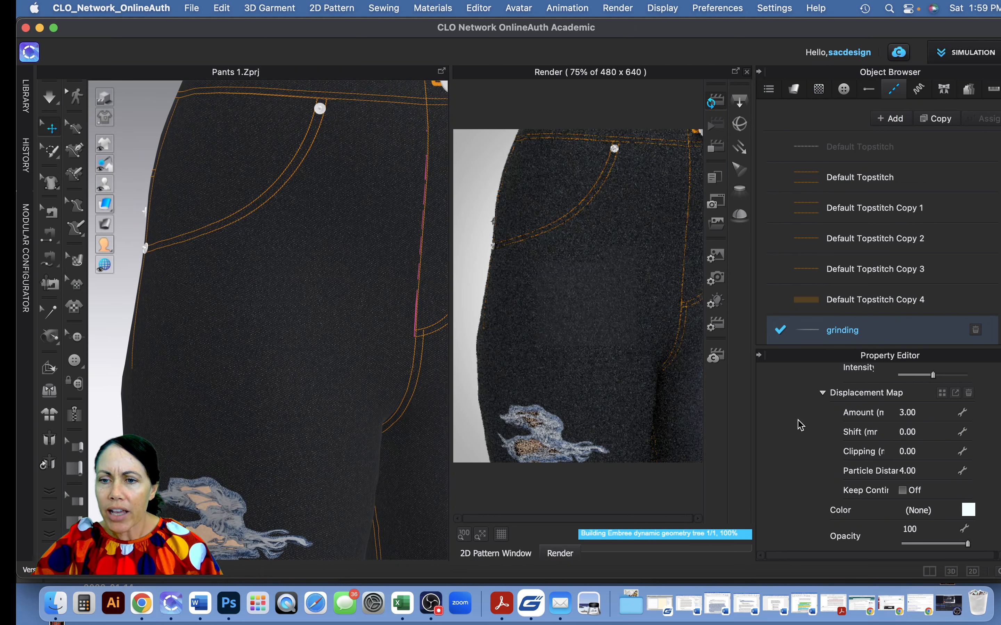
Set the grinding topstitch's color to the saved slate blue swatch, #535D71
{"action": "left_click", "coordinate": [969, 512]}
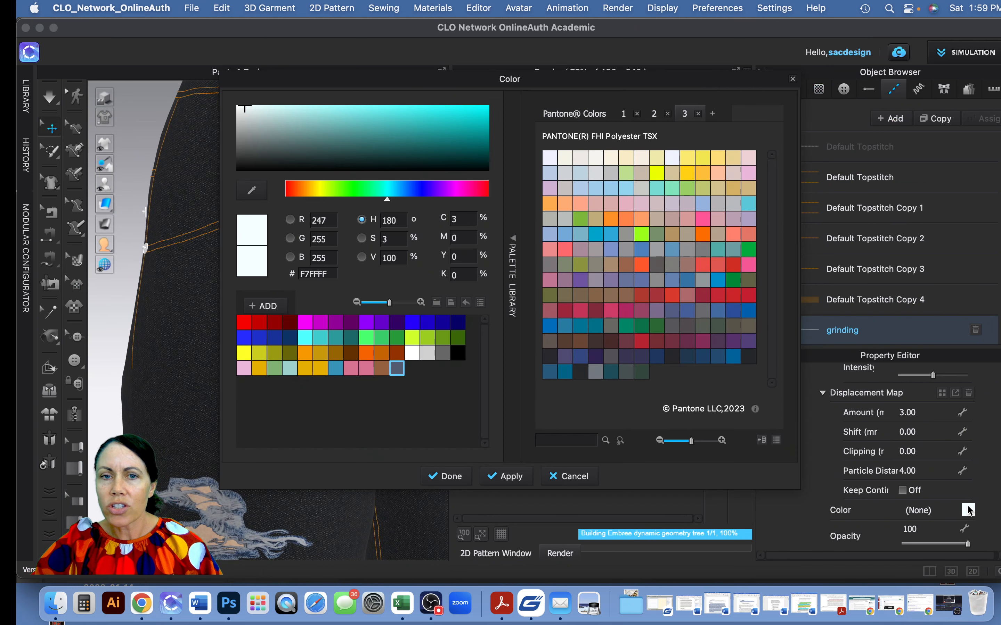
{"action": "left_click", "coordinate": [397, 370]}
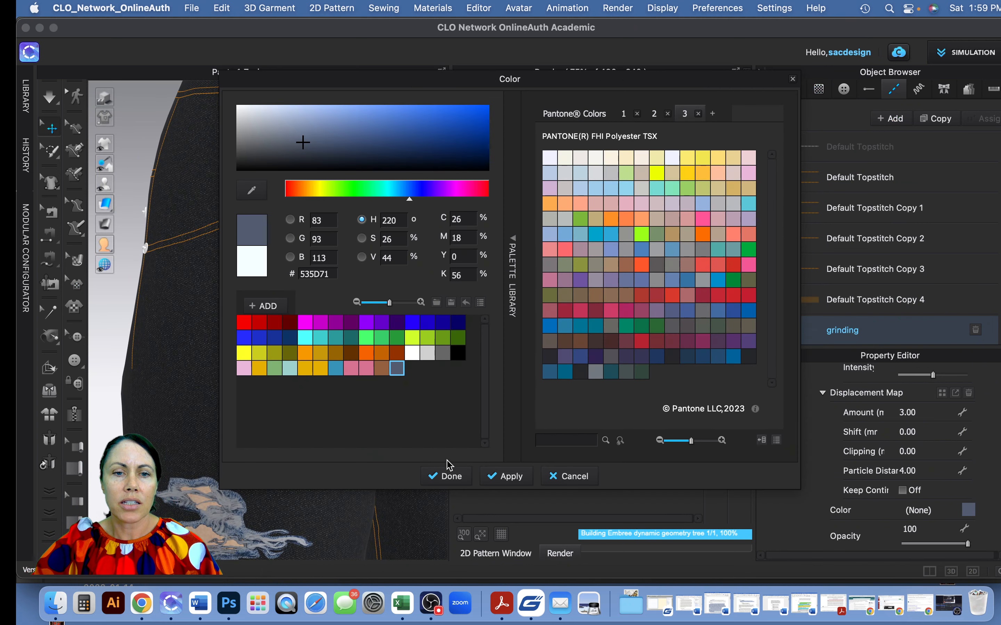
{"action": "left_click", "coordinate": [451, 477]}
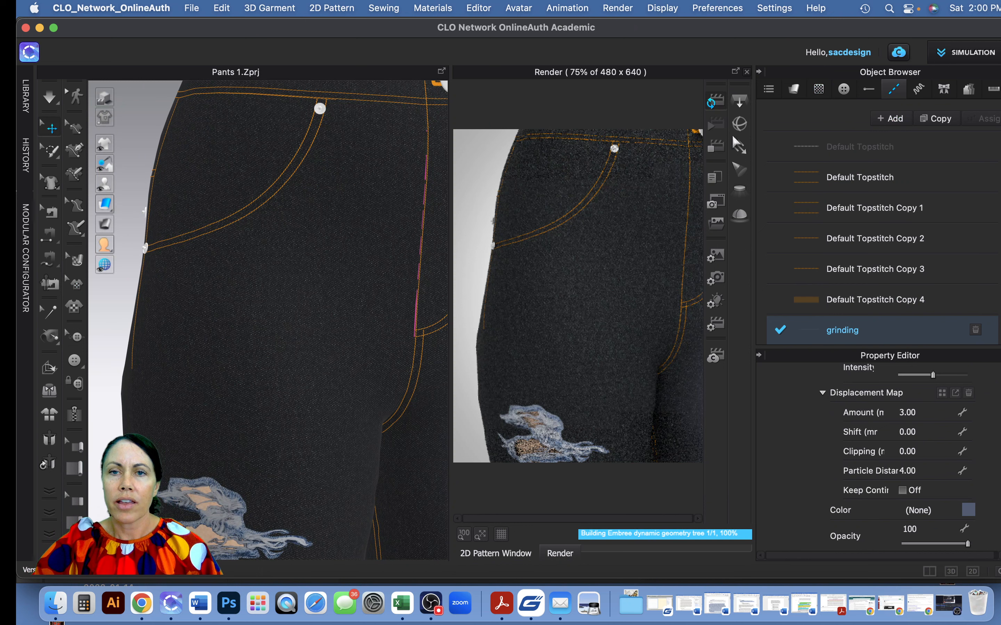
Restart the synchronized render to check the grinding topstitch around the hip pocket, and close the render window
{"action": "left_click", "coordinate": [713, 150]}
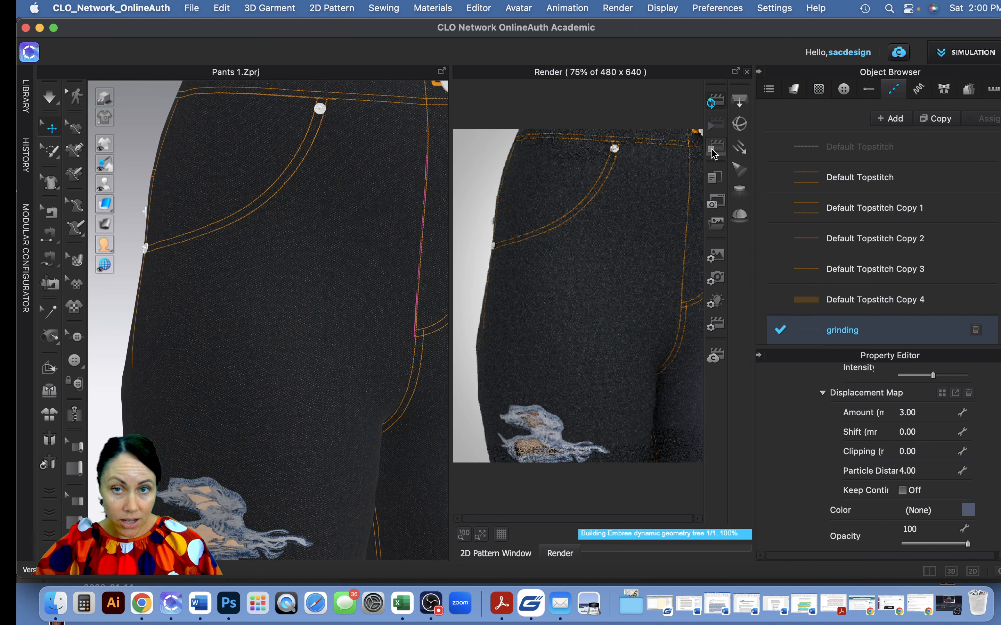
{"action": "left_click", "coordinate": [715, 103]}
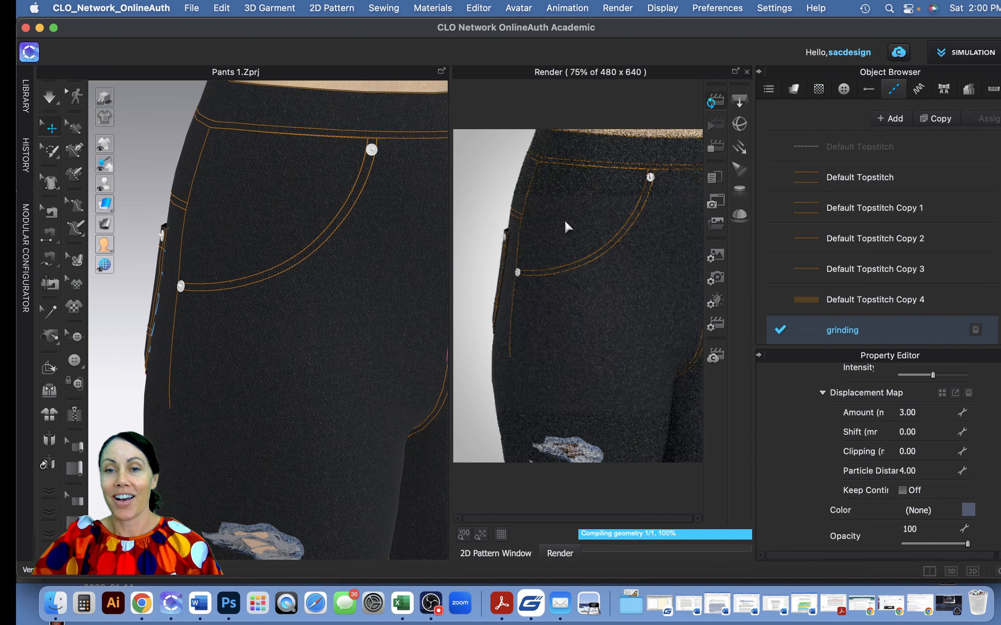
{"action": "left_click", "coordinate": [747, 72]}
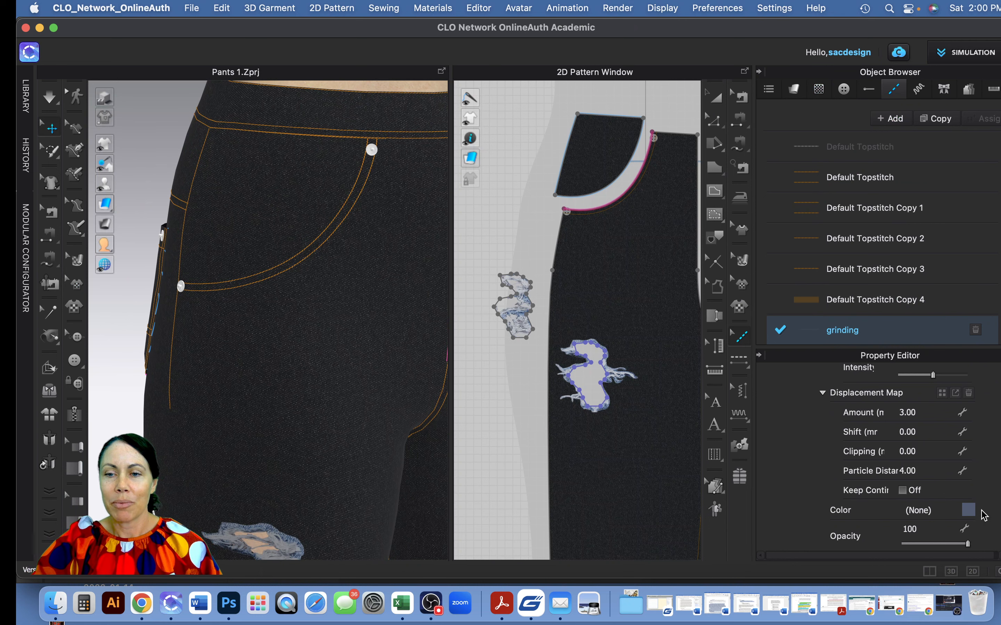
Set the grinding topstitch's color to light gray #C5C7CC
{"action": "left_click", "coordinate": [968, 510]}
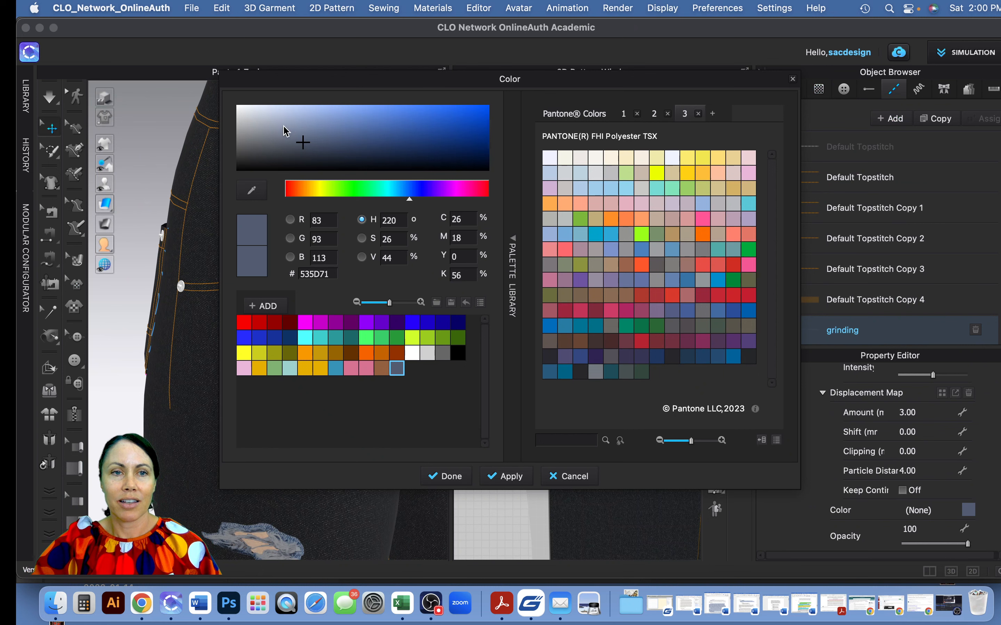
{"action": "left_click_drag", "start_coordinate": [253, 124], "coordinate": [246, 119]}
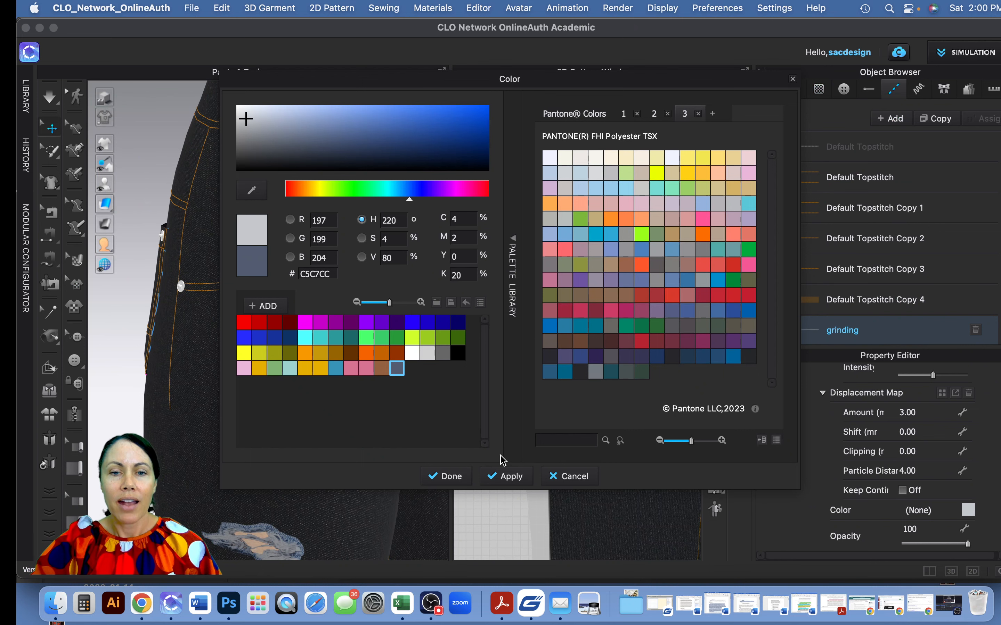
{"action": "left_click", "coordinate": [506, 476]}
{"action": "left_click", "coordinate": [448, 476]}
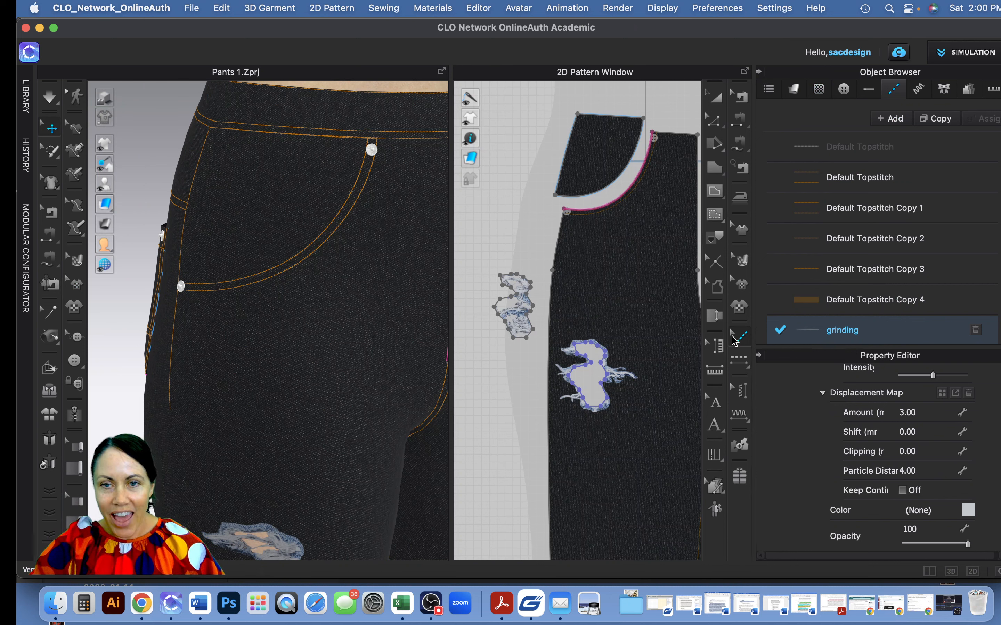
Apply the grinding topstitch as a Segment Topstitch to the curved pocket opening edge of the front pants pattern
{"action": "left_click", "coordinate": [739, 366]}
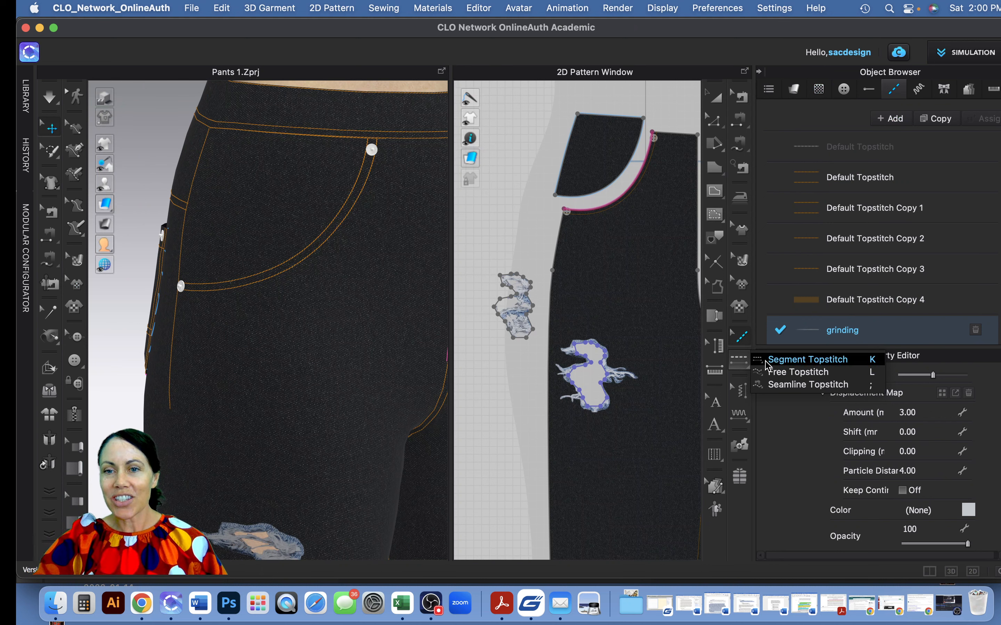
{"action": "left_click", "coordinate": [786, 365]}
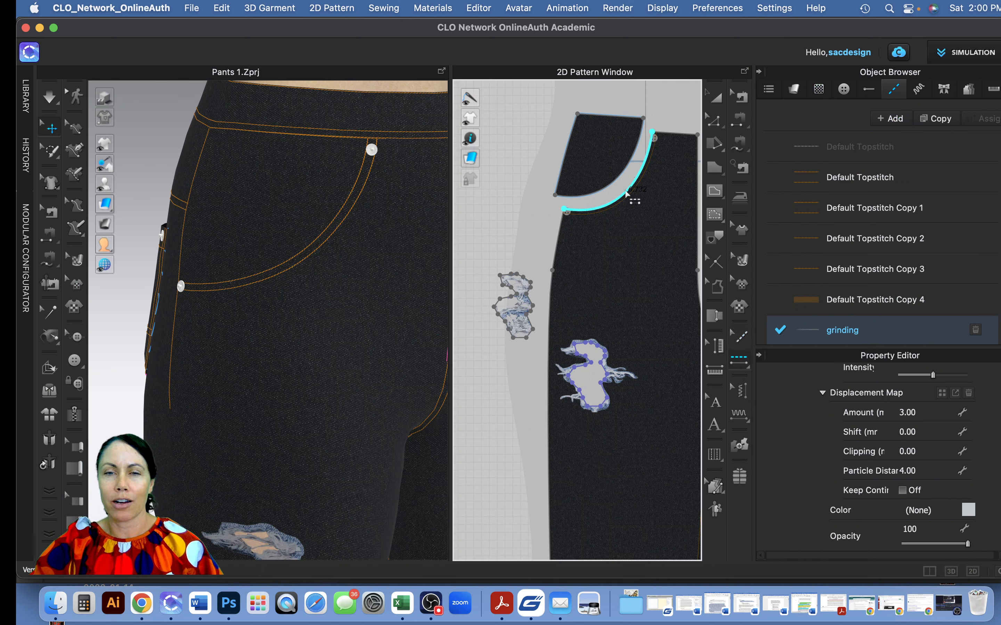
{"action": "left_click", "coordinate": [601, 206]}
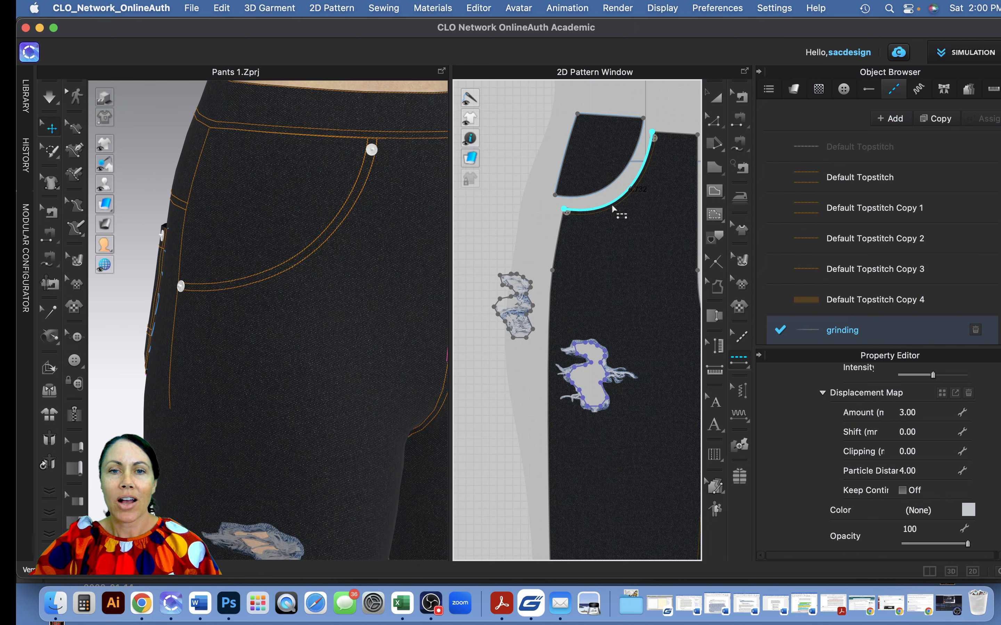
{"action": "left_click", "coordinate": [613, 208]}
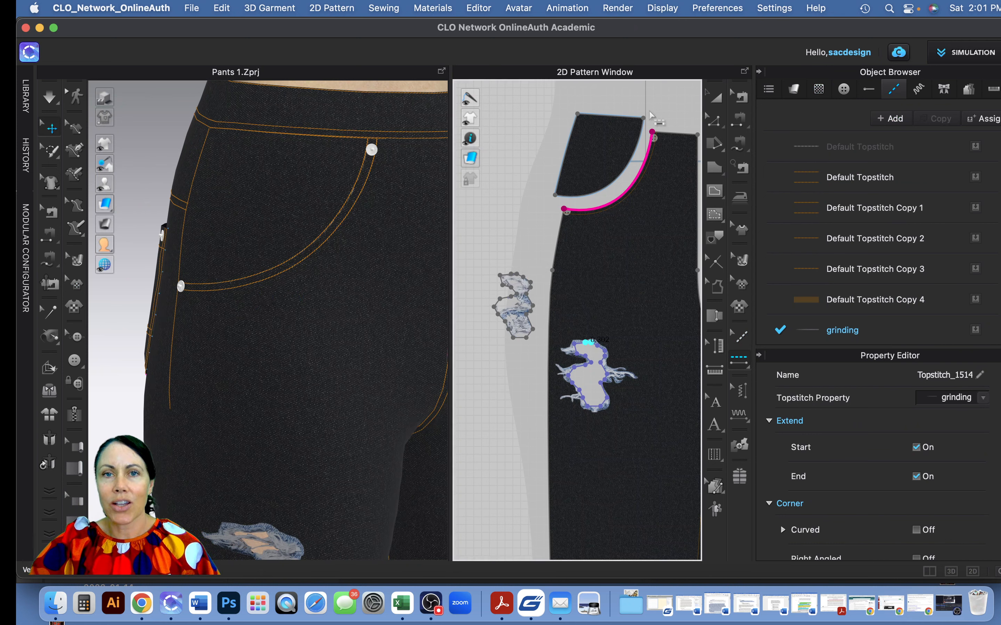
Render the jeans interactively with synchronization on to examine the grinding along the pocket opening
{"action": "left_click", "coordinate": [618, 8]}
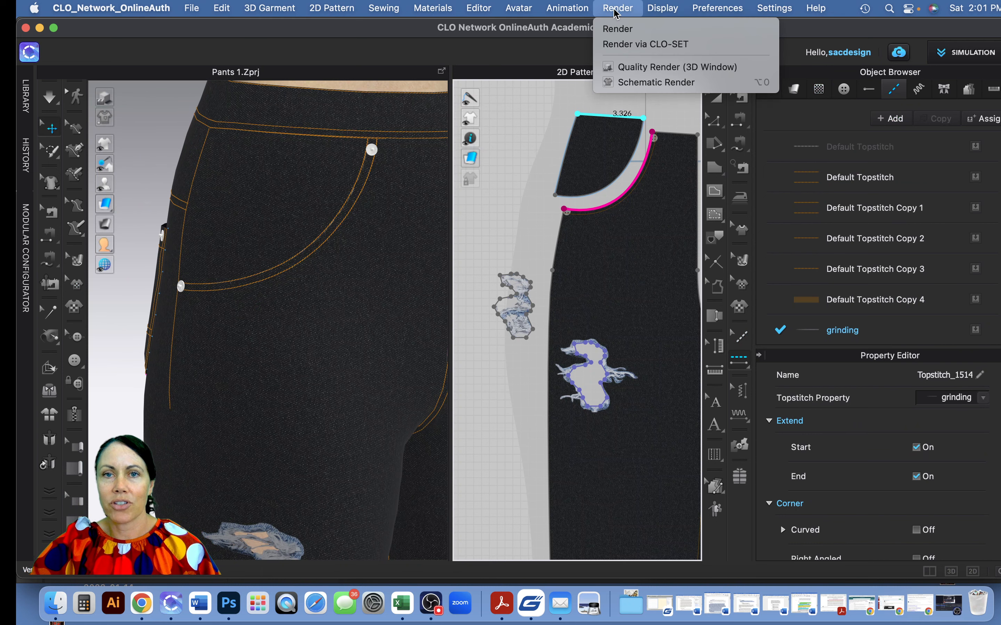
{"action": "left_click", "coordinate": [617, 28]}
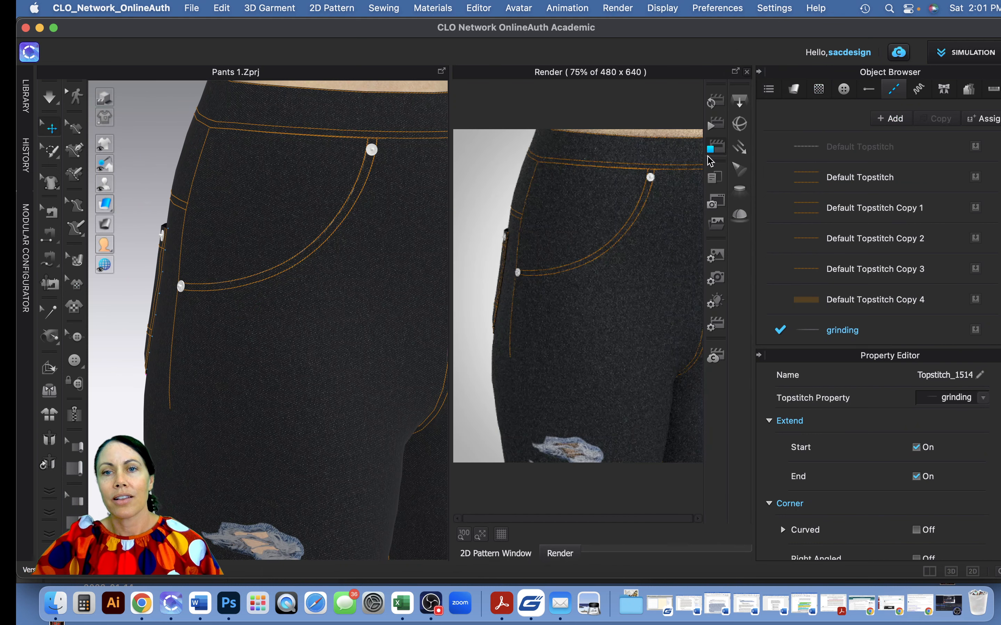
{"action": "left_click", "coordinate": [714, 100]}
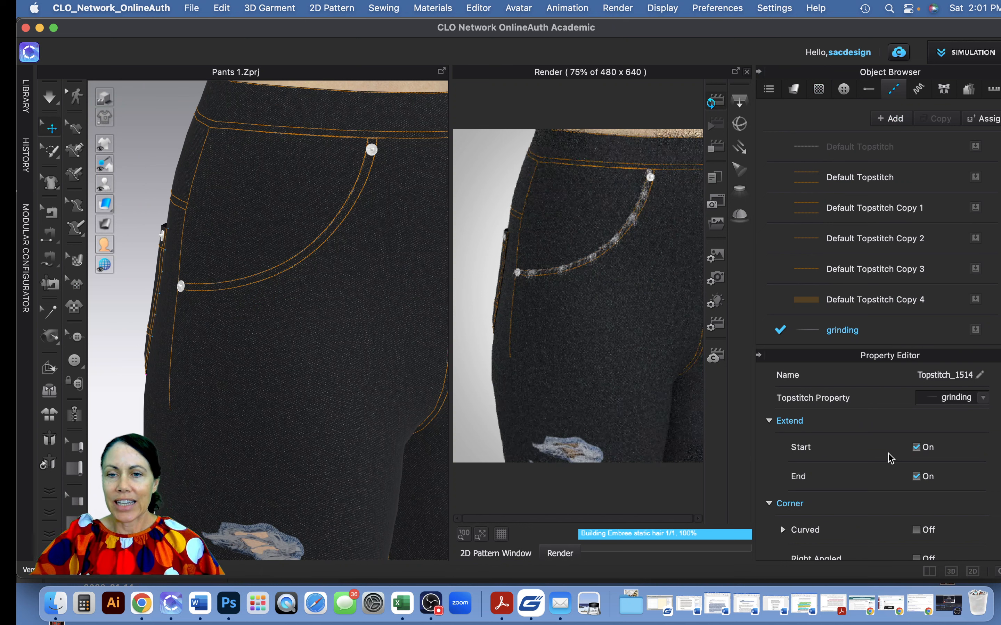
Set the base fur length of the grinding topstitch's material to 0.25 in
{"action": "scroll", "coordinate": [888, 457], "scroll_direction": "down", "scroll_amount": 2}
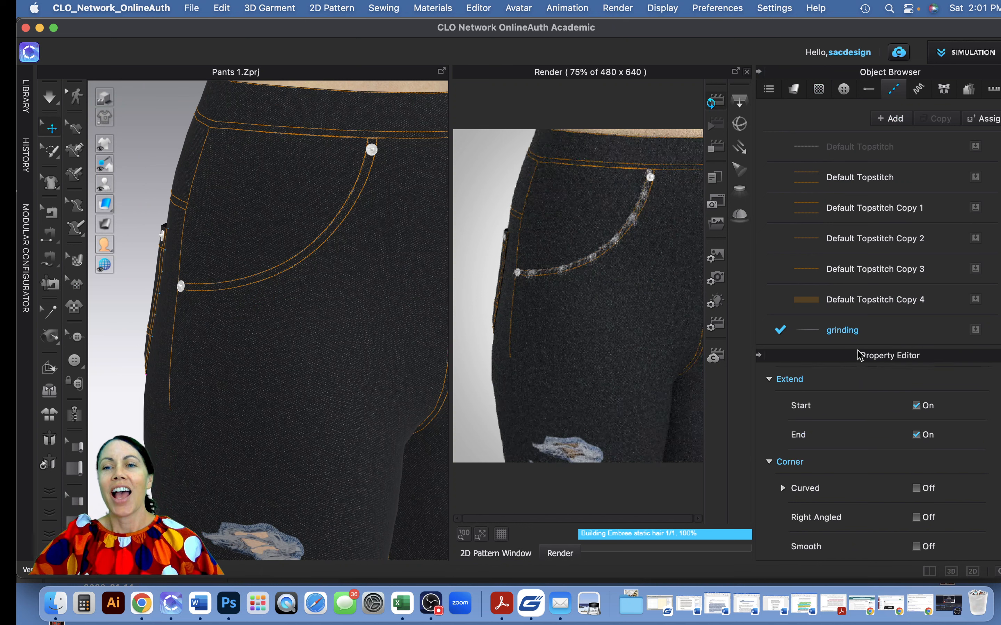
{"action": "left_click", "coordinate": [860, 338]}
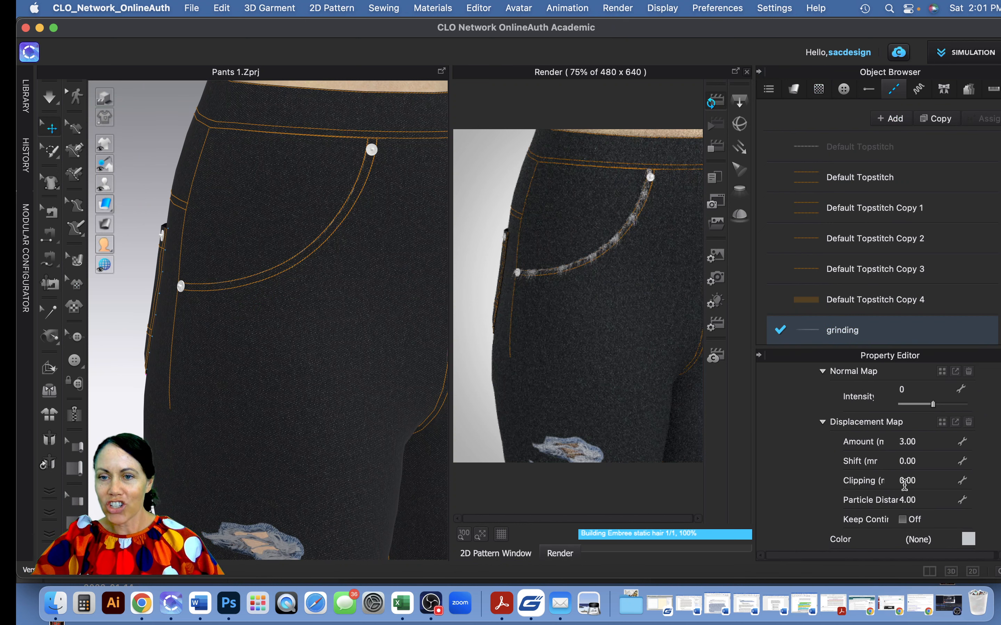
{"action": "scroll", "coordinate": [896, 489], "scroll_direction": "up", "scroll_amount": 2}
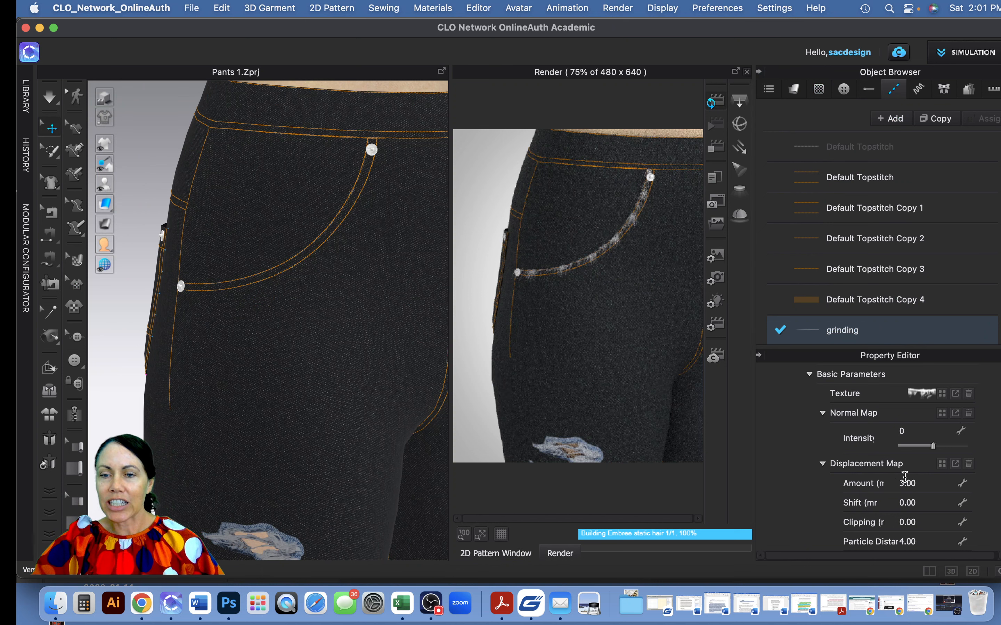
{"action": "scroll", "coordinate": [905, 478], "scroll_direction": "down", "scroll_amount": 10}
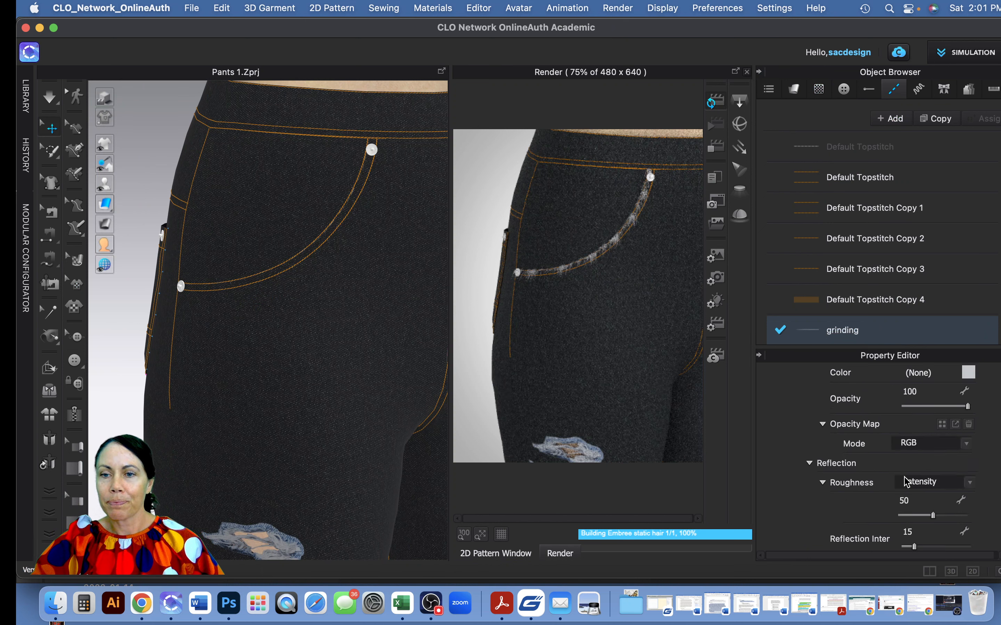
{"action": "scroll", "coordinate": [905, 480], "scroll_direction": "down", "scroll_amount": 4}
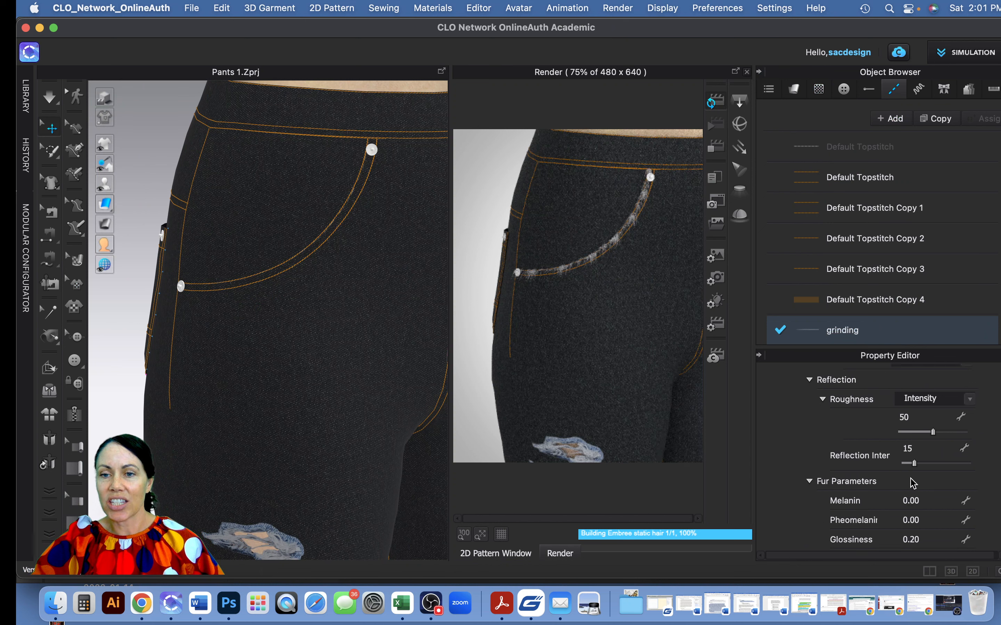
{"action": "scroll", "coordinate": [912, 480], "scroll_direction": "down", "scroll_amount": 2}
{"action": "scroll", "coordinate": [900, 483], "scroll_direction": "down", "scroll_amount": 2}
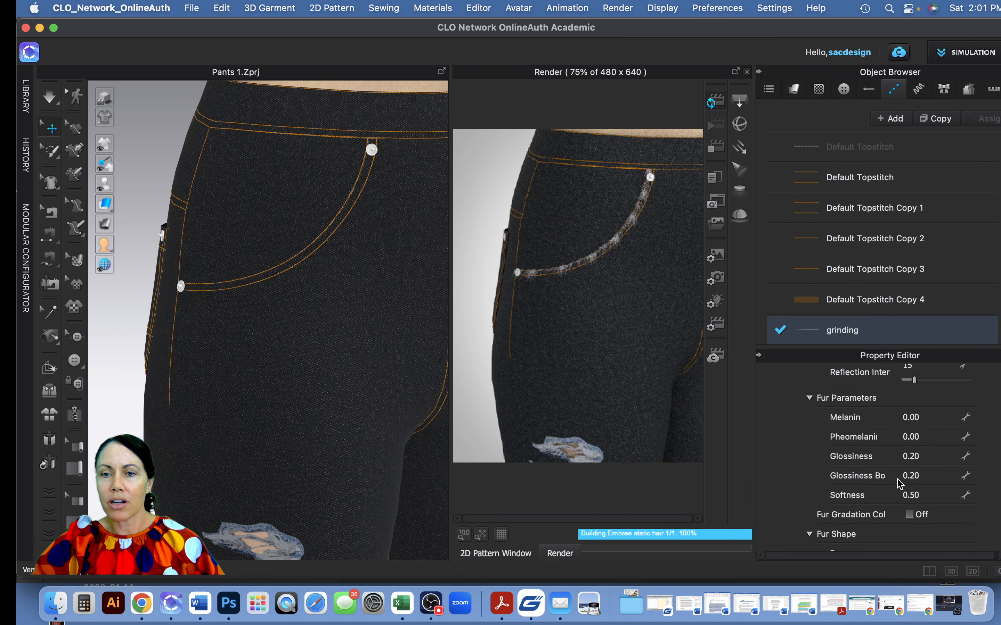
{"action": "scroll", "coordinate": [900, 483], "scroll_direction": "down", "scroll_amount": 6}
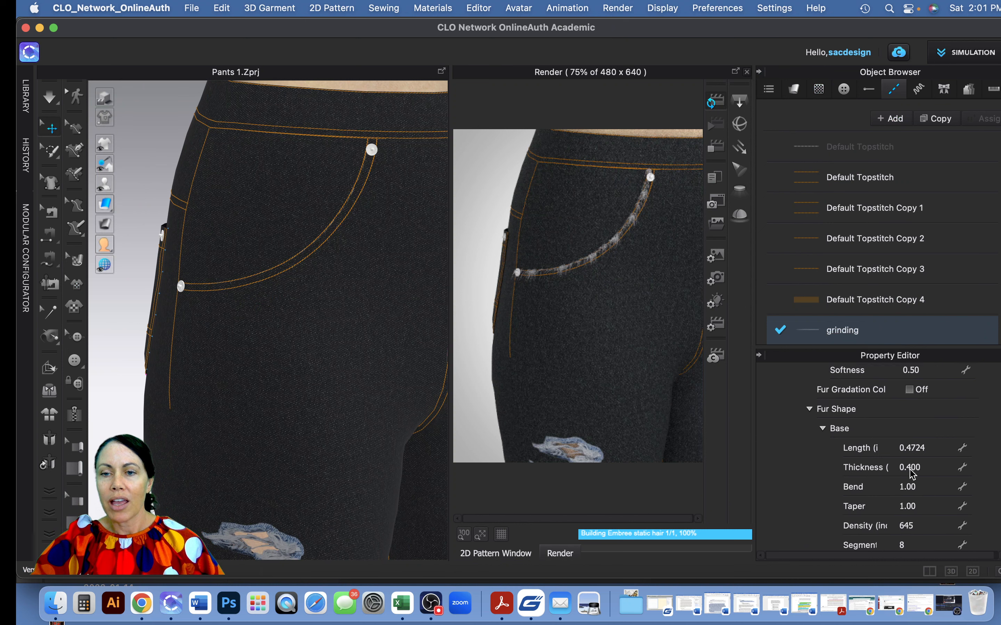
{"action": "left_click", "coordinate": [923, 448]}
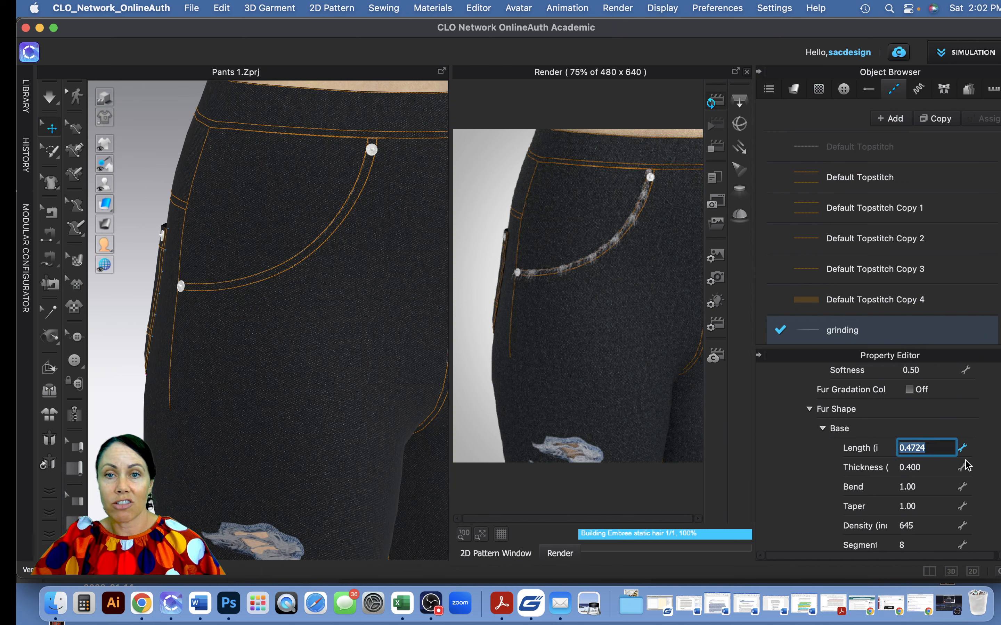
{"action": "type", "text": ".25"}
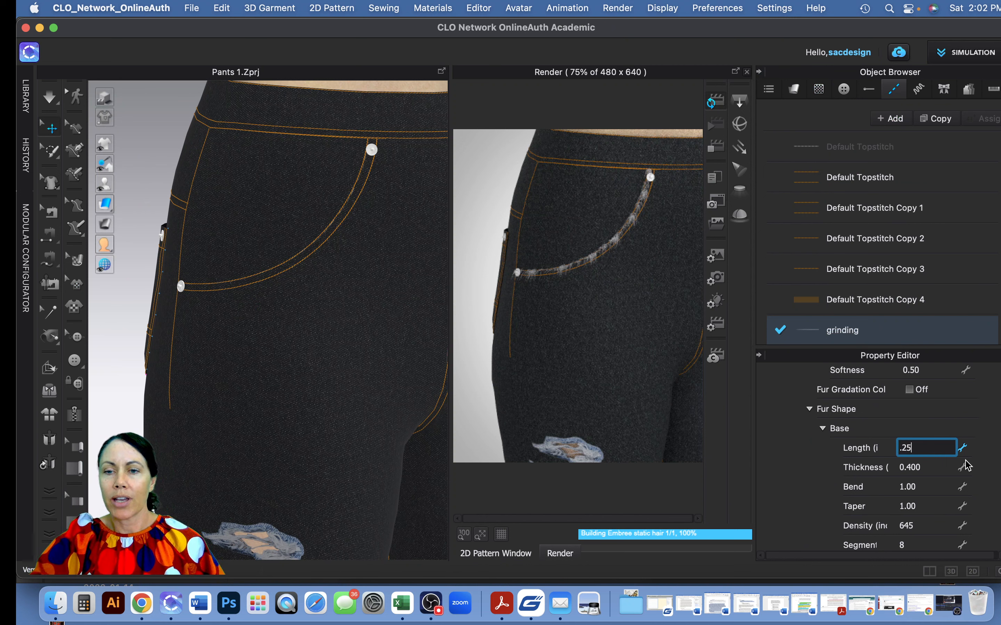
{"action": "left_click", "coordinate": [940, 471]}
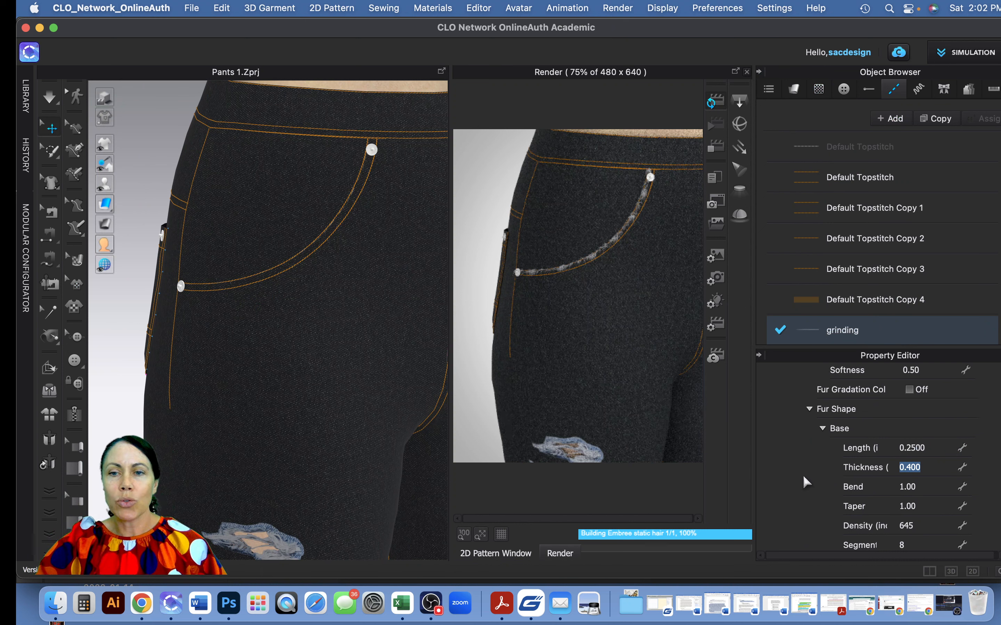
Switch to Photoshop to work on the grinding texture
{"action": "scroll", "coordinate": [890, 456], "scroll_direction": "up", "scroll_amount": 15}
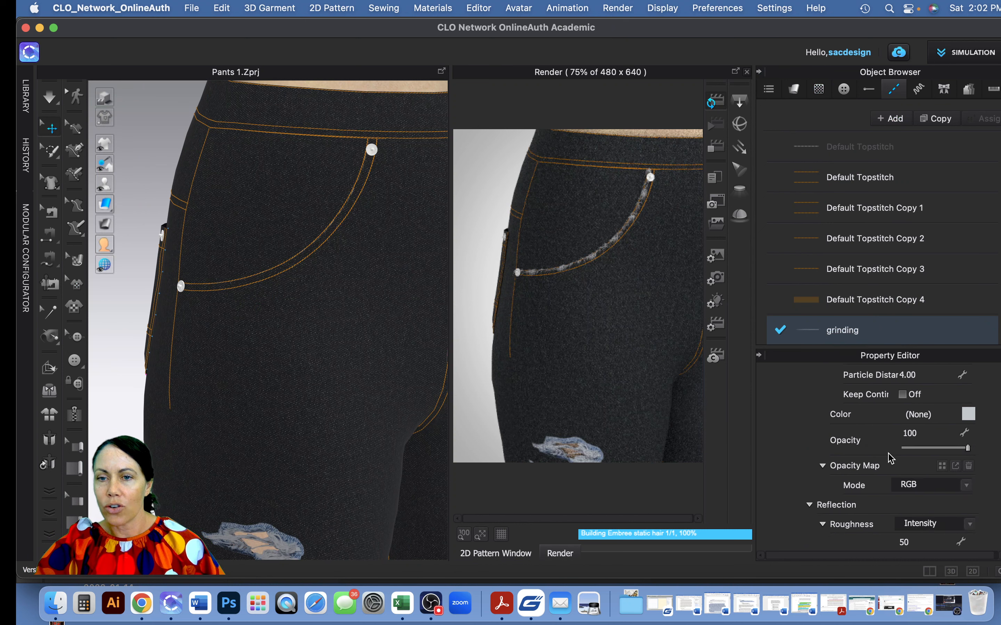
{"action": "scroll", "coordinate": [890, 457], "scroll_direction": "up", "scroll_amount": 5}
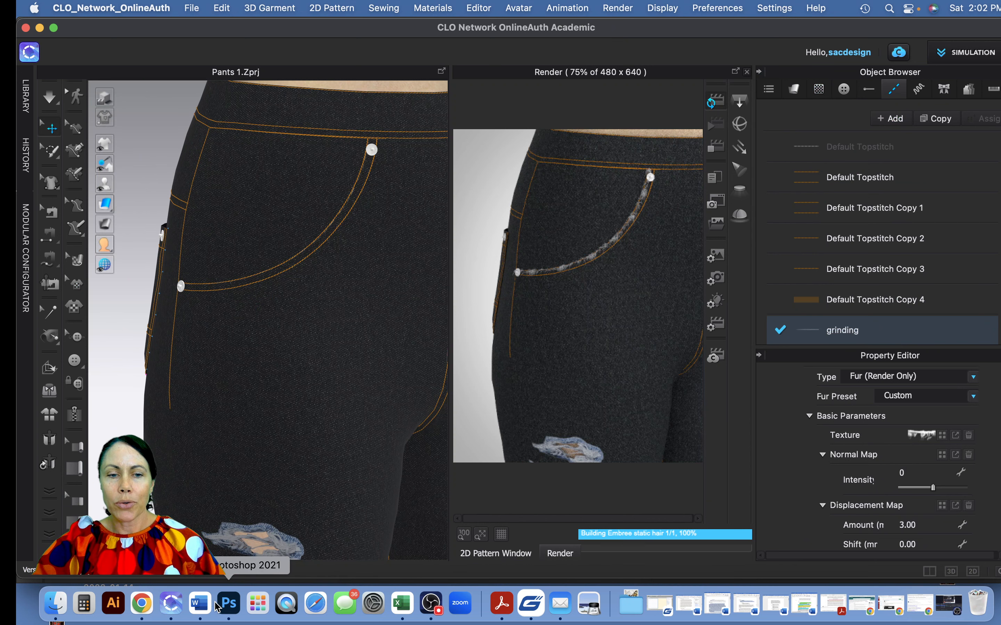
{"action": "left_click", "coordinate": [228, 605]}
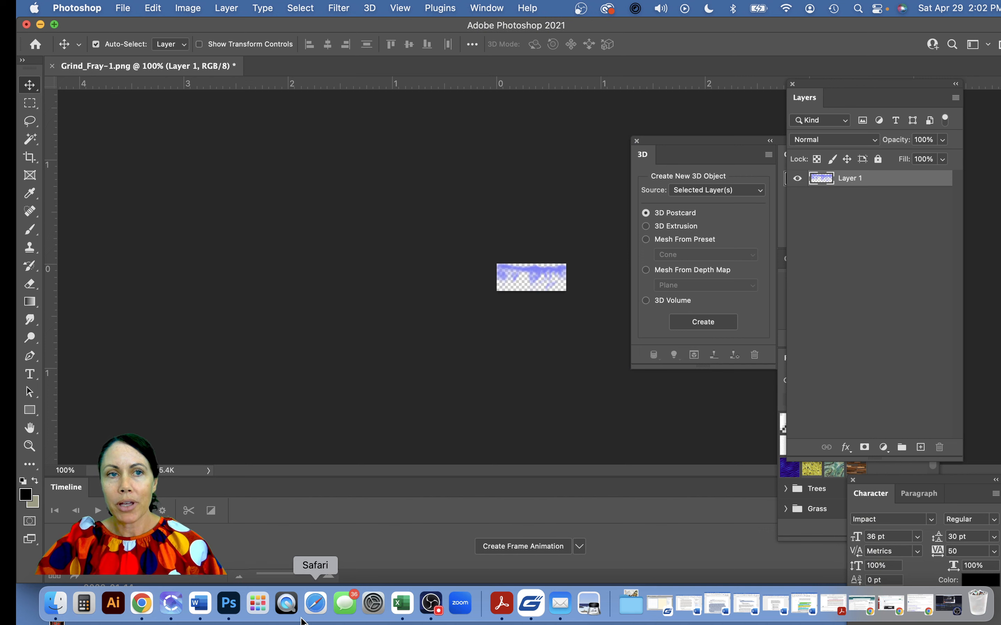
{"action": "left_click", "coordinate": [123, 11]}
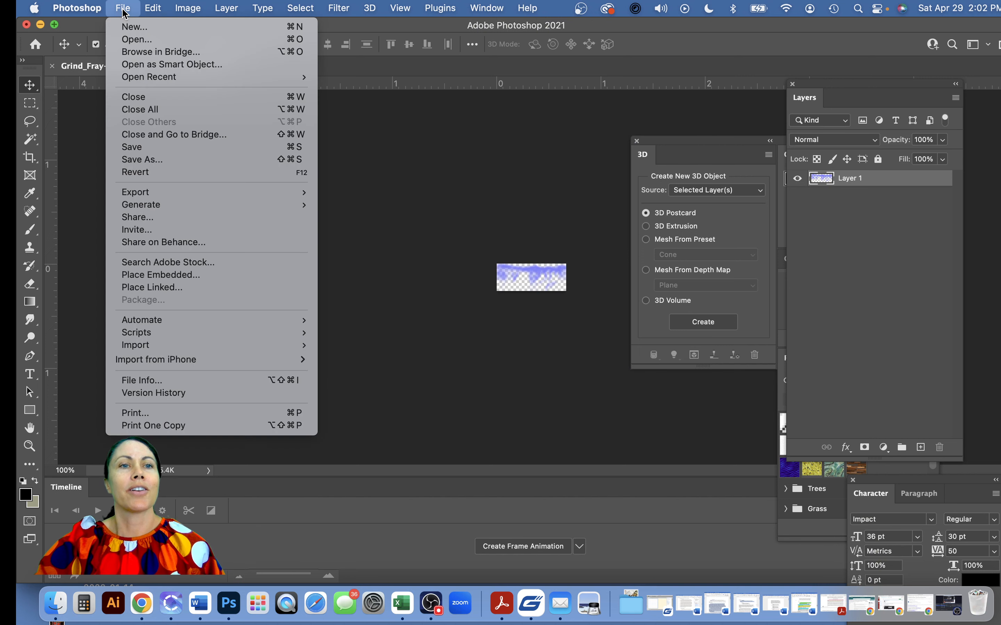
{"action": "left_click", "coordinate": [127, 26]}
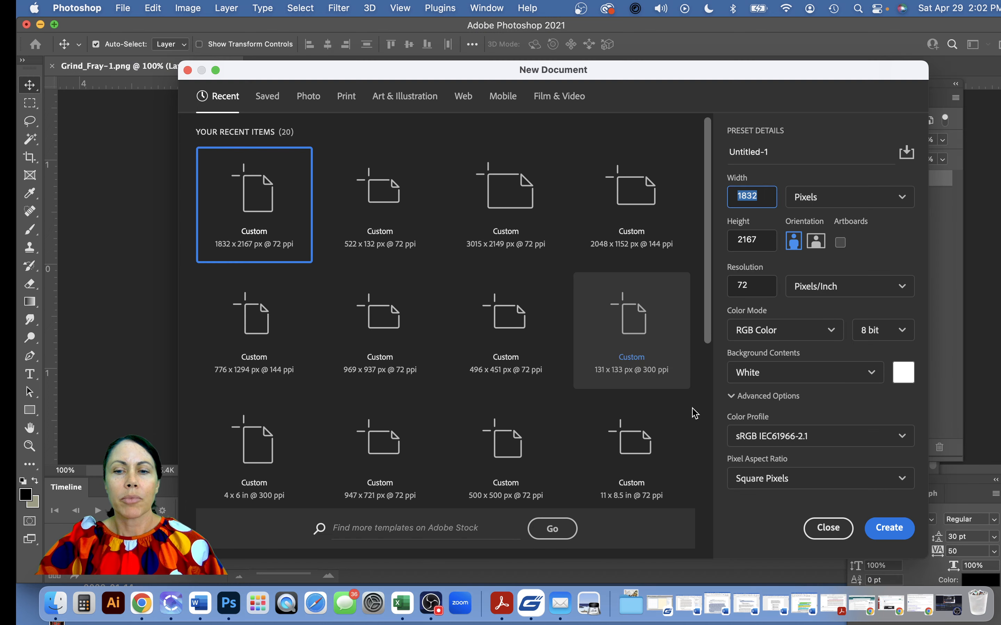
{"action": "left_click", "coordinate": [827, 530]}
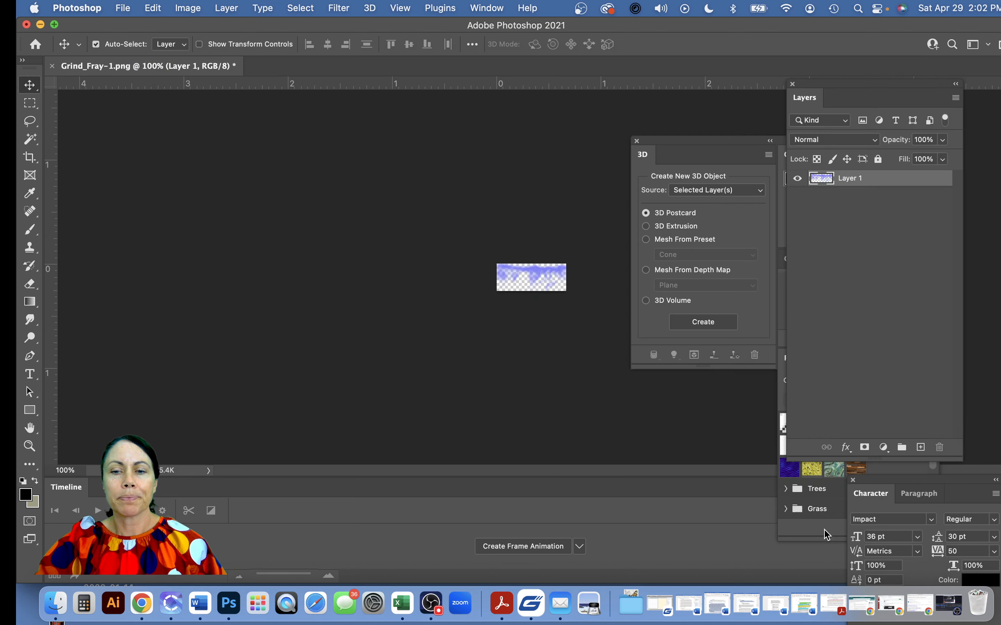
Close the modified Grind_Fray-1.png without saving and reopen the original file from the DenimWashProject folder
{"action": "left_click", "coordinate": [52, 66]}
{"action": "left_click", "coordinate": [564, 271]}
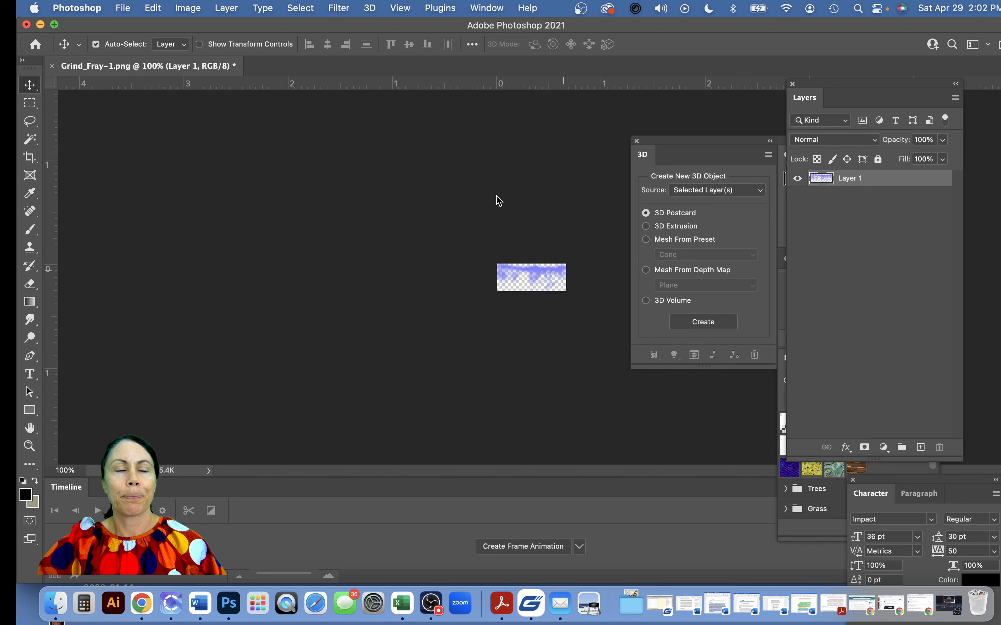
{"action": "left_click", "coordinate": [109, 7]}
{"action": "mouse_move", "coordinate": [122, 8]}
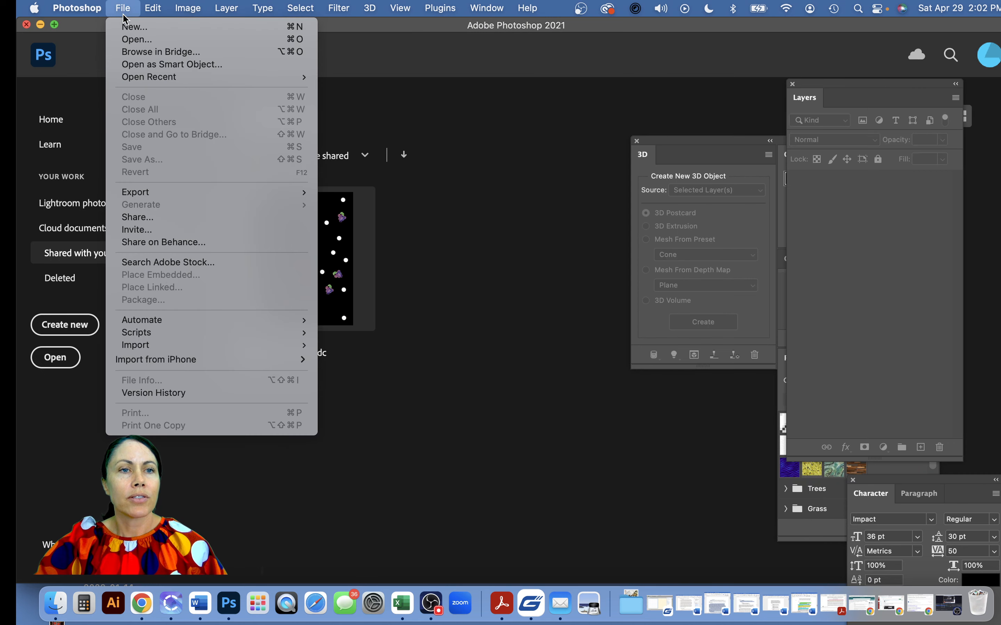
{"action": "left_click", "coordinate": [135, 39]}
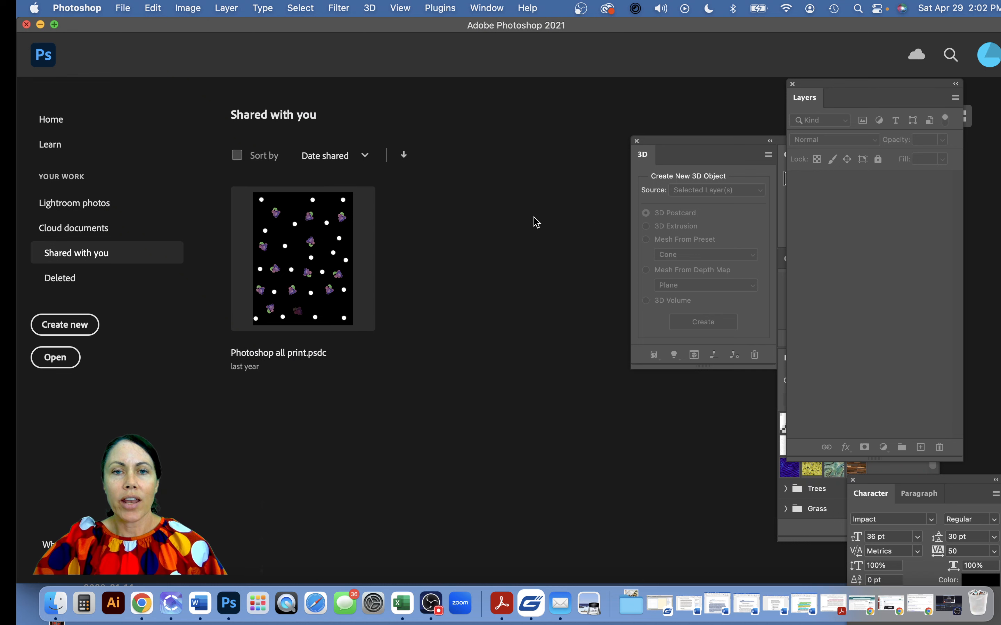
{"action": "double_click", "coordinate": [393, 156]}
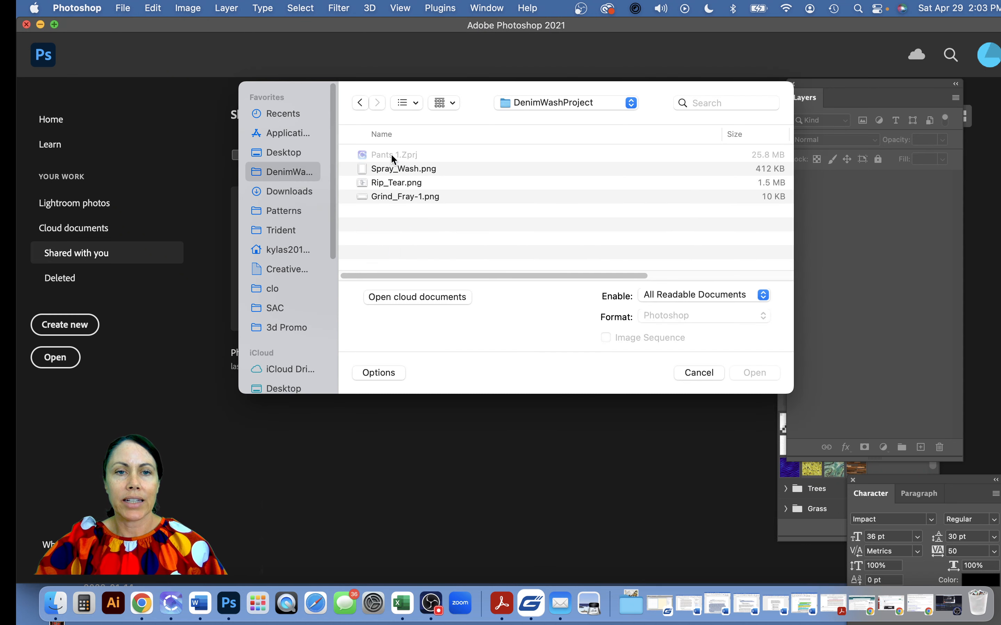
{"action": "left_click", "coordinate": [398, 196]}
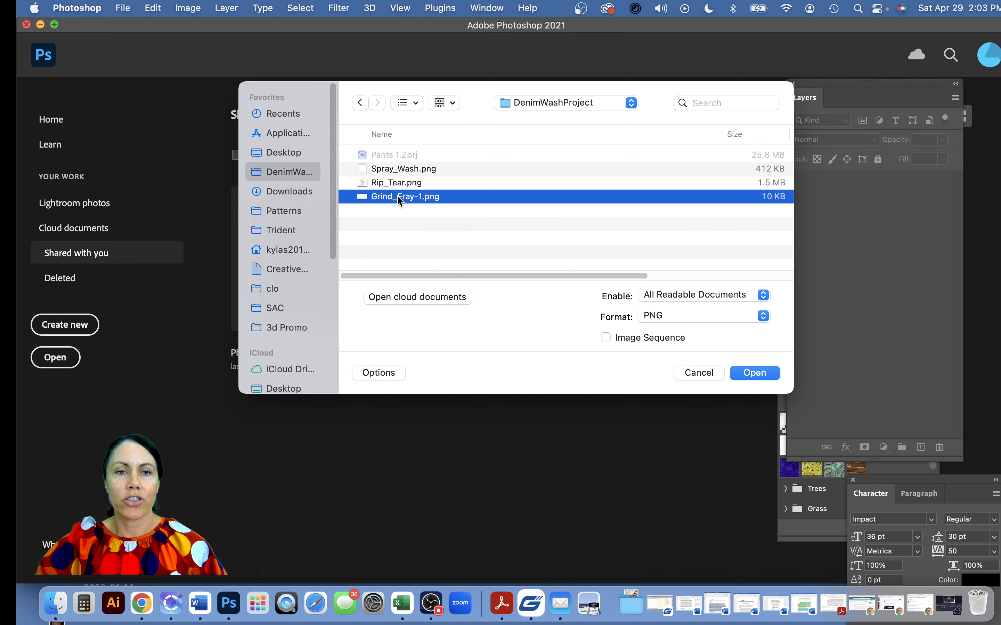
{"action": "double_click", "coordinate": [399, 197]}
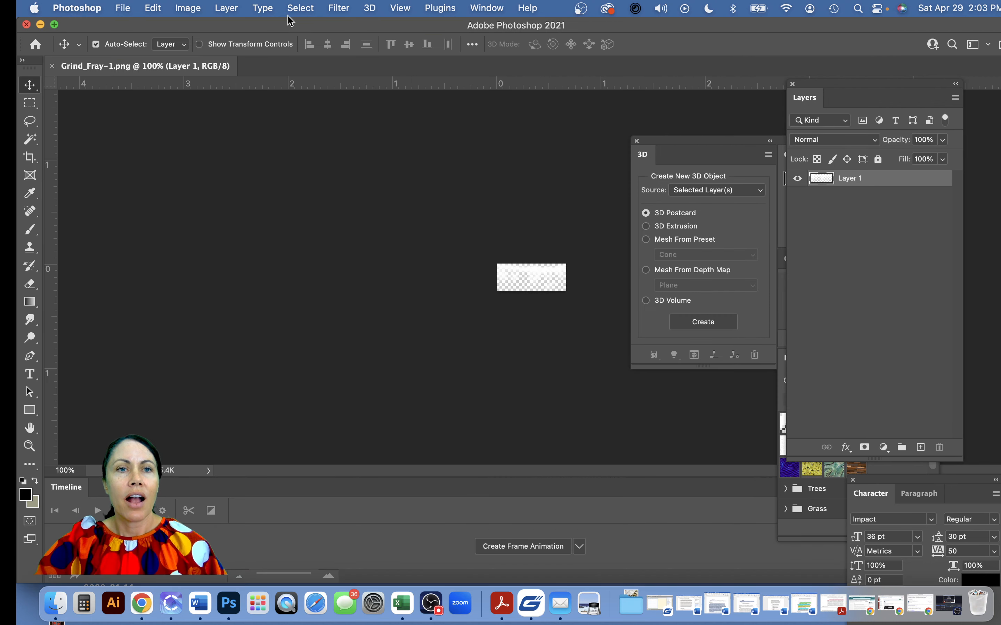
Generate a normal map from the Grind_Fray-1 image with the preset blur, detail and contrast settings
{"action": "left_click", "coordinate": [347, 9]}
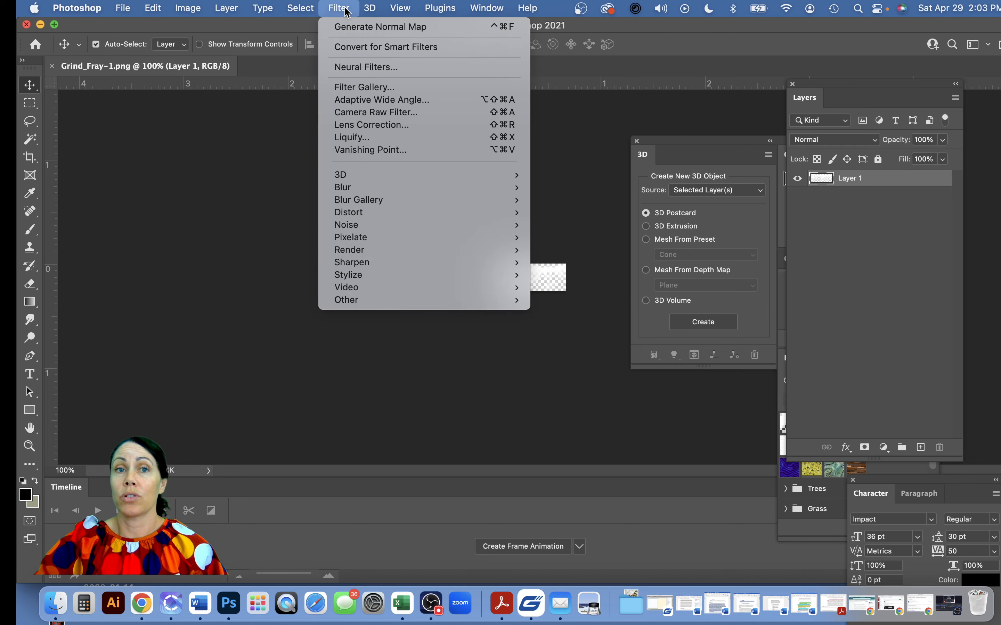
{"action": "mouse_move", "coordinate": [399, 178]}
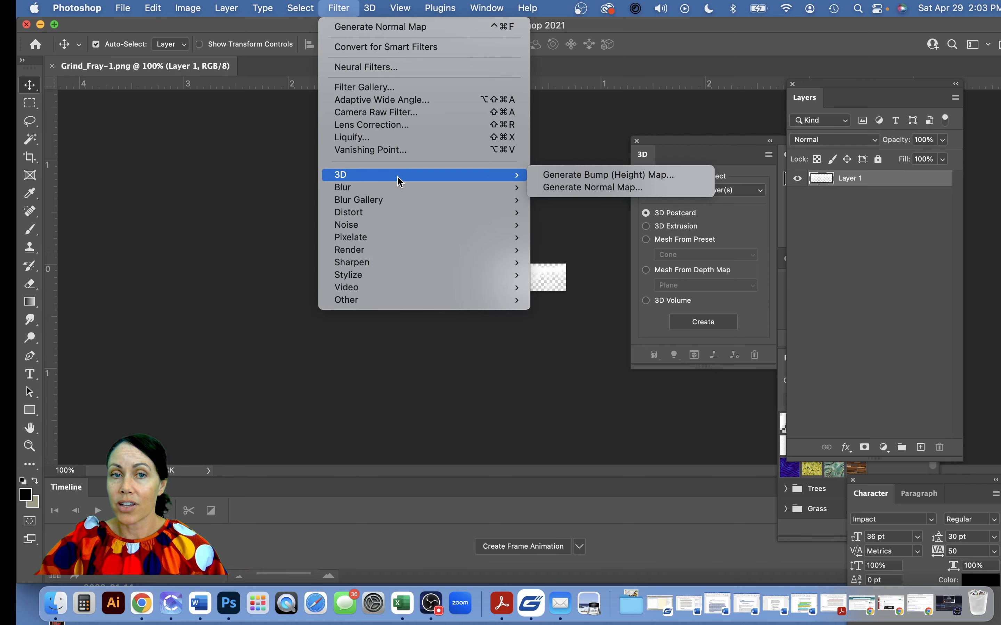
{"action": "left_click", "coordinate": [612, 189]}
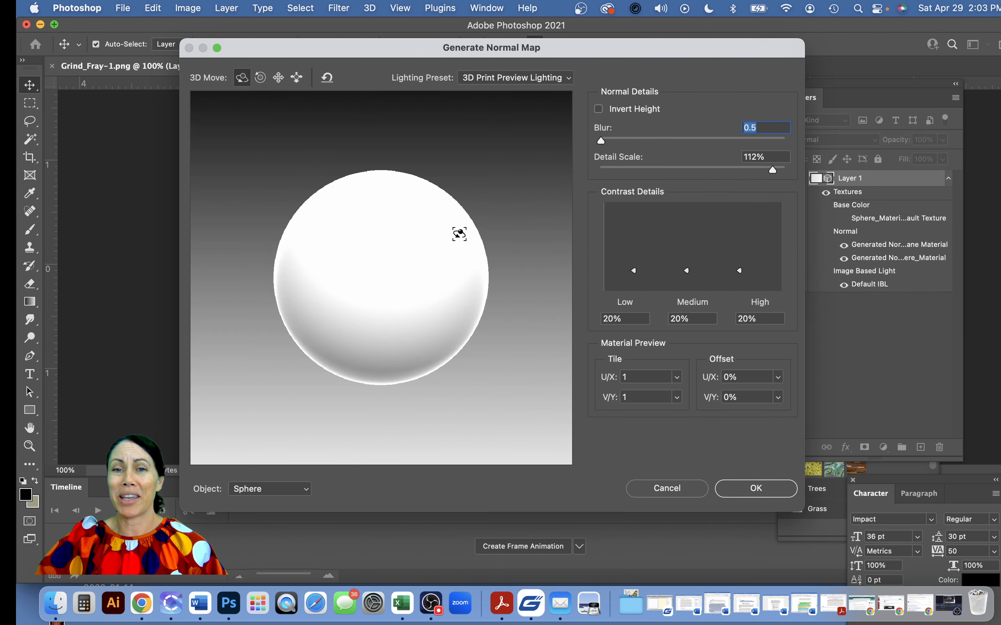
{"action": "left_click", "coordinate": [766, 491]}
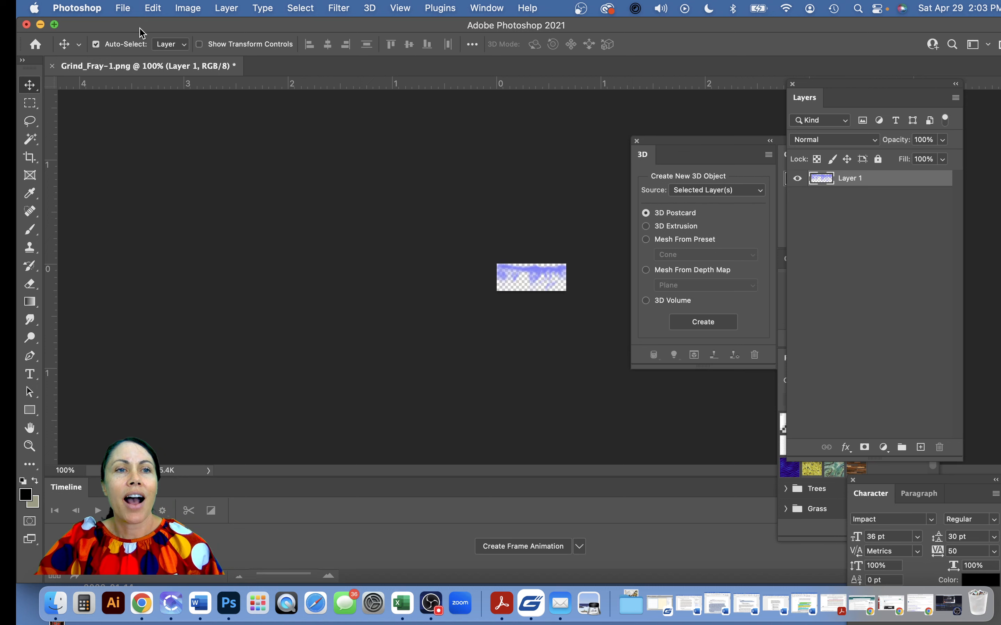
Export the normal map as a PNG named Grind_Fray-1_normal_map.png into the DenimWashProject folder
{"action": "left_click", "coordinate": [125, 11]}
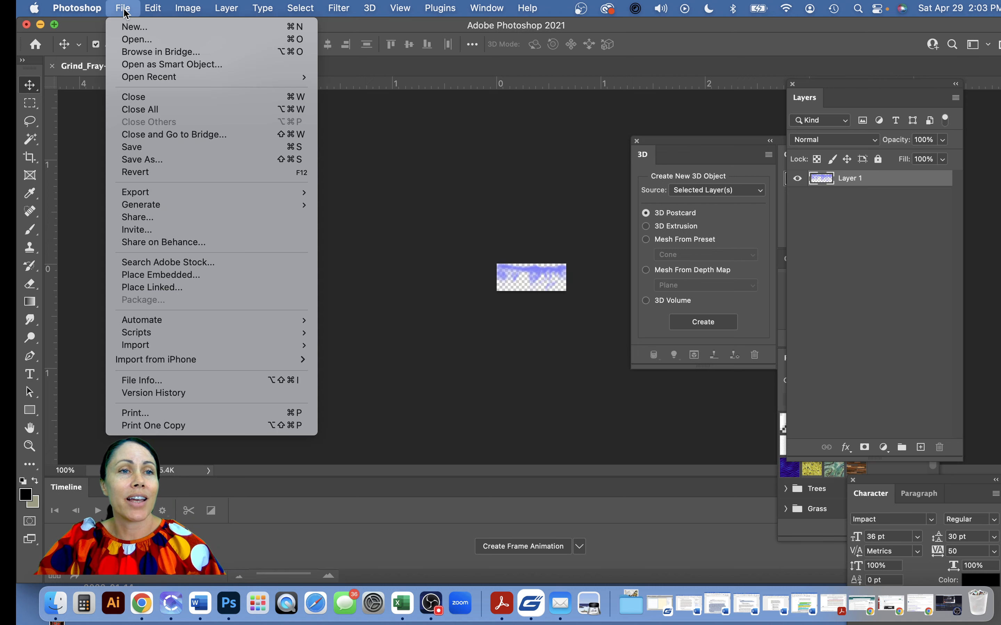
{"action": "mouse_move", "coordinate": [153, 194]}
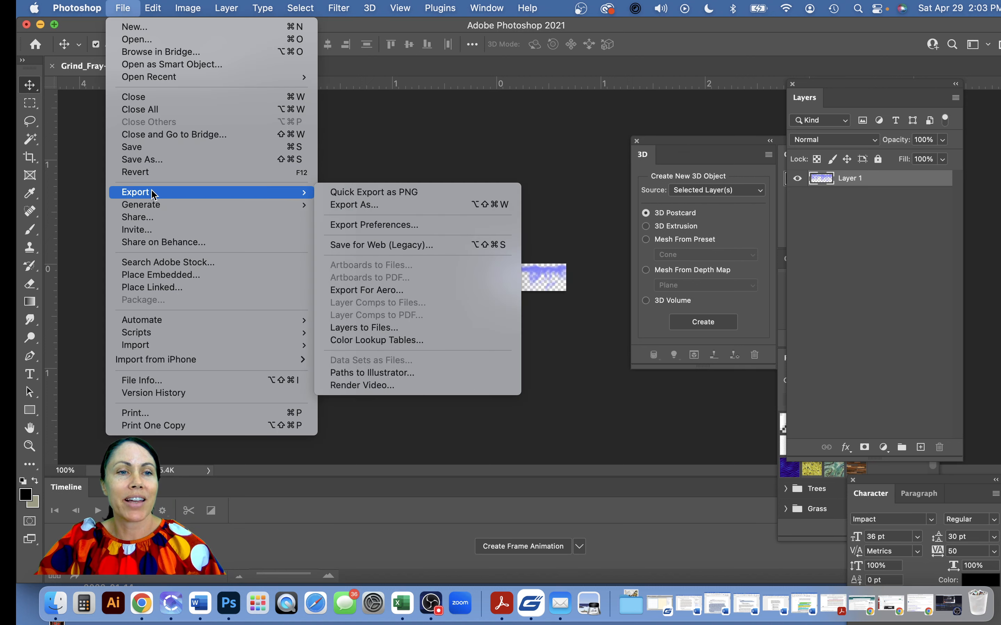
{"action": "left_click", "coordinate": [364, 193]}
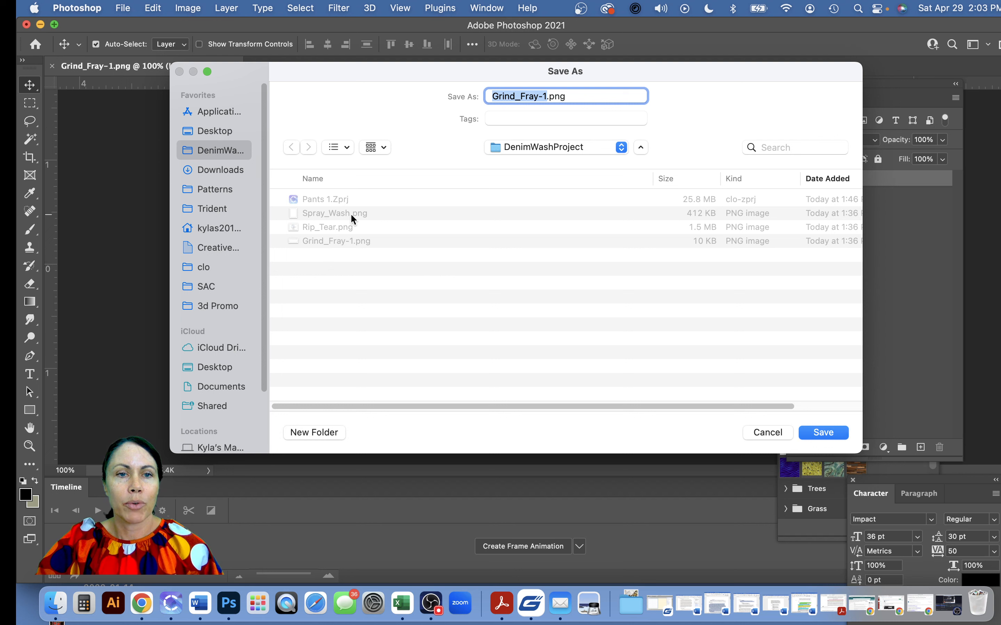
{"action": "left_click", "coordinate": [546, 98]}
{"action": "type", "text": "_normal"}
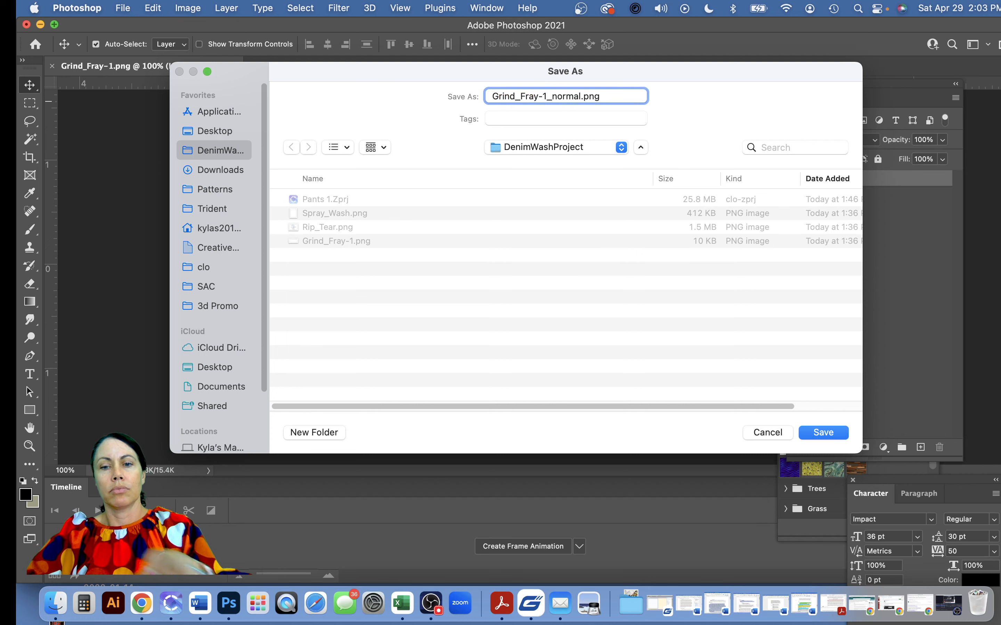
{"action": "type", "text": "_map"}
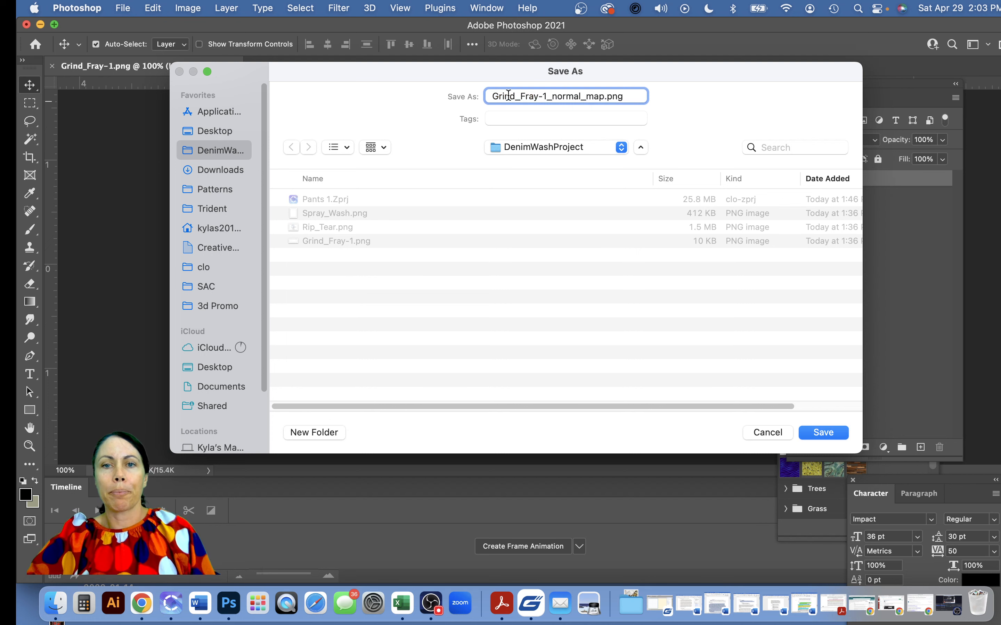
{"action": "left_click", "coordinate": [823, 437]}
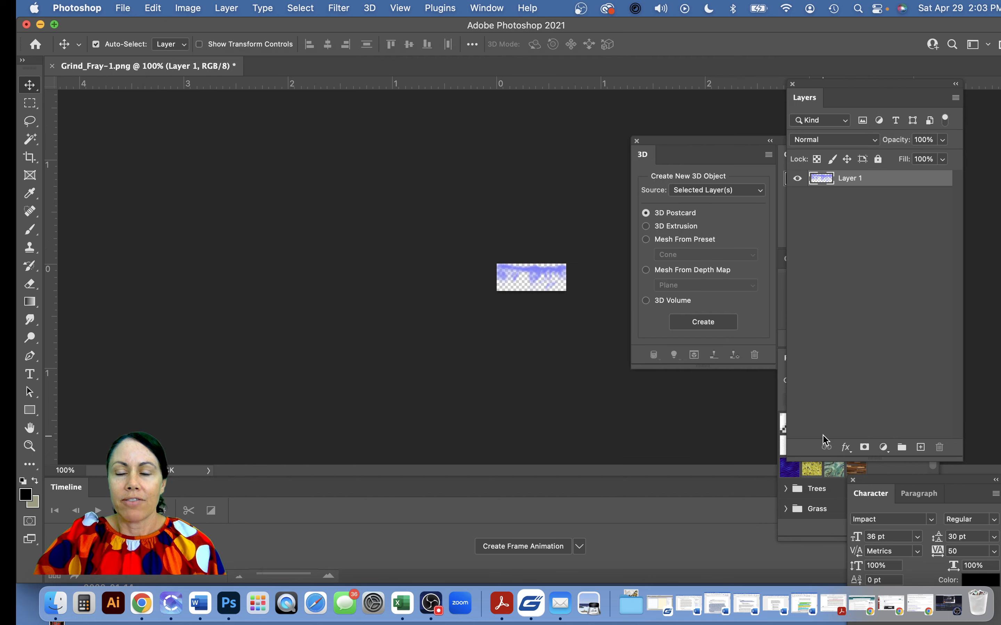
Switch back to CLO and load Grind_Fray-1_normal_map.png as the normal map of the grinding topstitch
{"action": "left_click", "coordinate": [170, 604]}
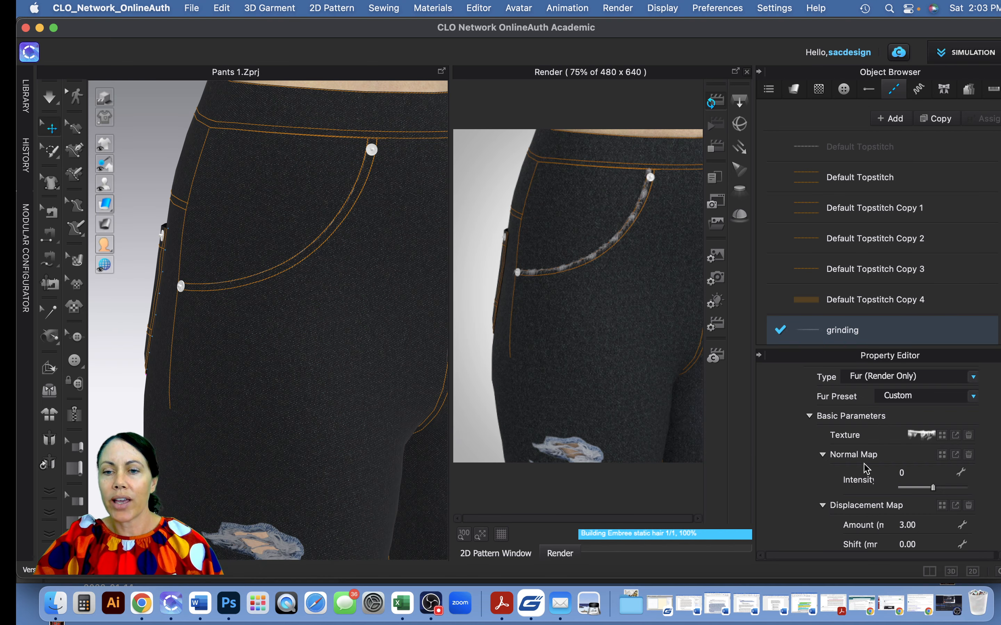
{"action": "left_click", "coordinate": [942, 455]}
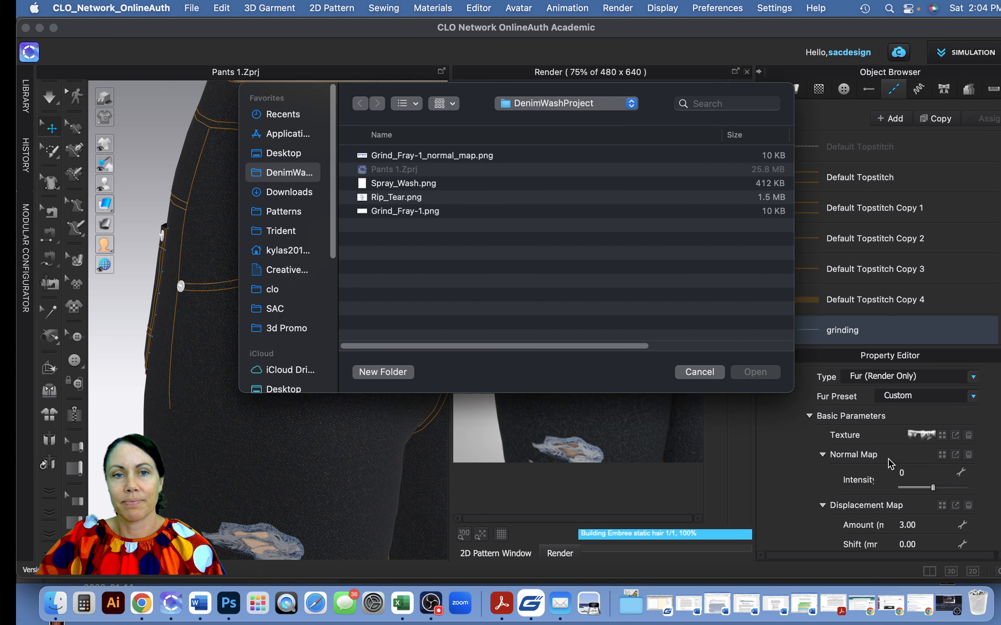
{"action": "double_click", "coordinate": [431, 155]}
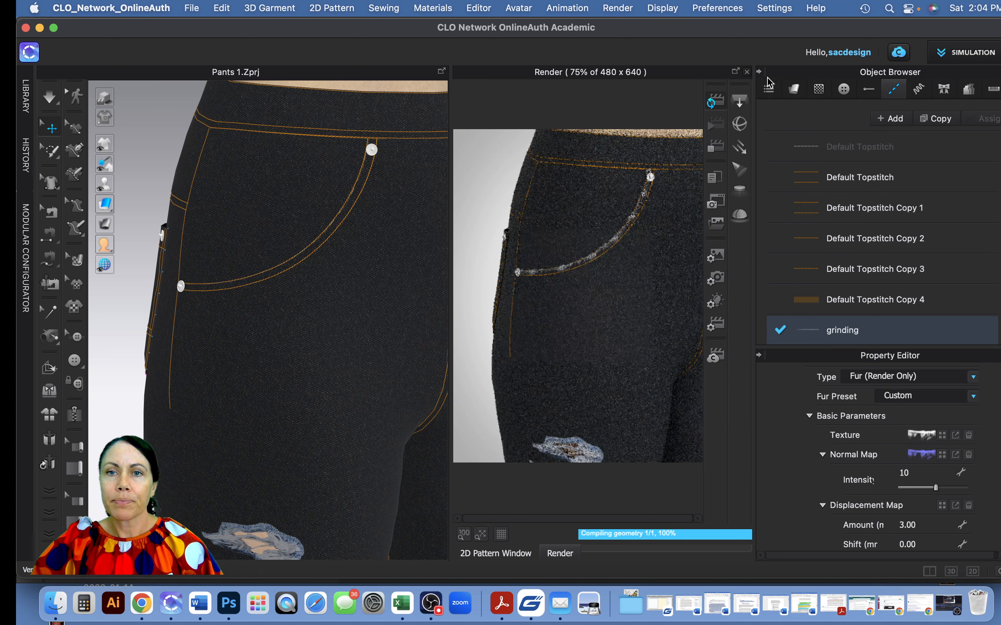
Close the render view and apply Hi-Res Garment with a 5.0 mm particle distance and Normal simulation quality
{"action": "left_click", "coordinate": [747, 72]}
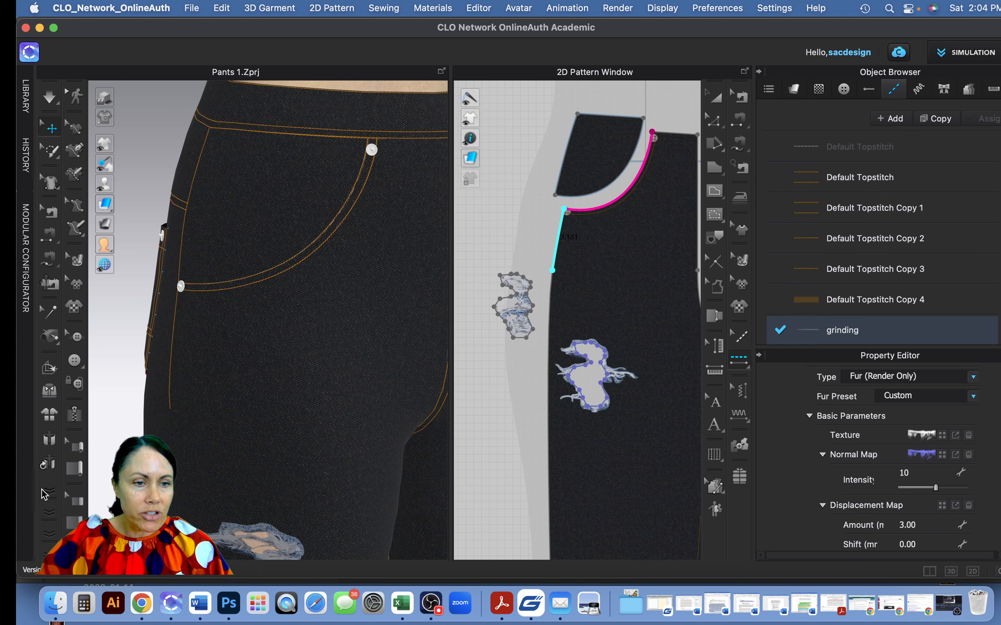
{"action": "left_click", "coordinate": [50, 492]}
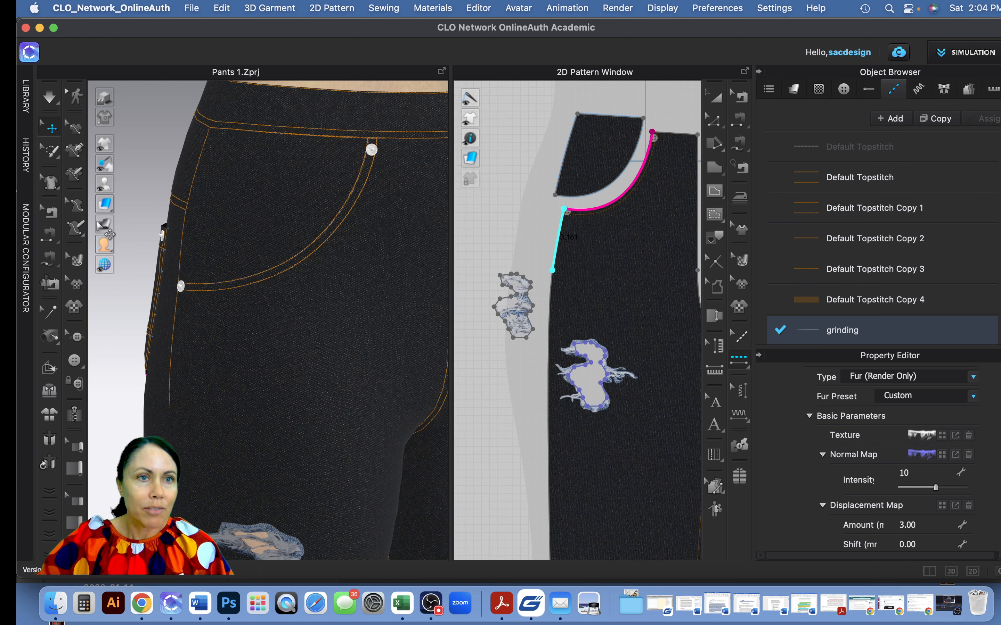
{"action": "left_click", "coordinate": [54, 28]}
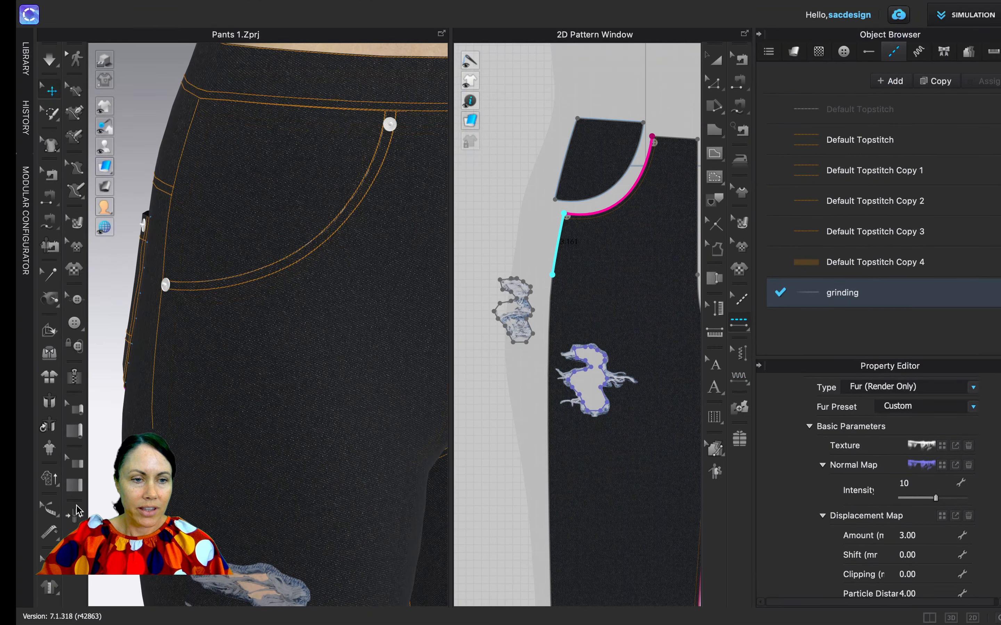
{"action": "left_click", "coordinate": [57, 487]}
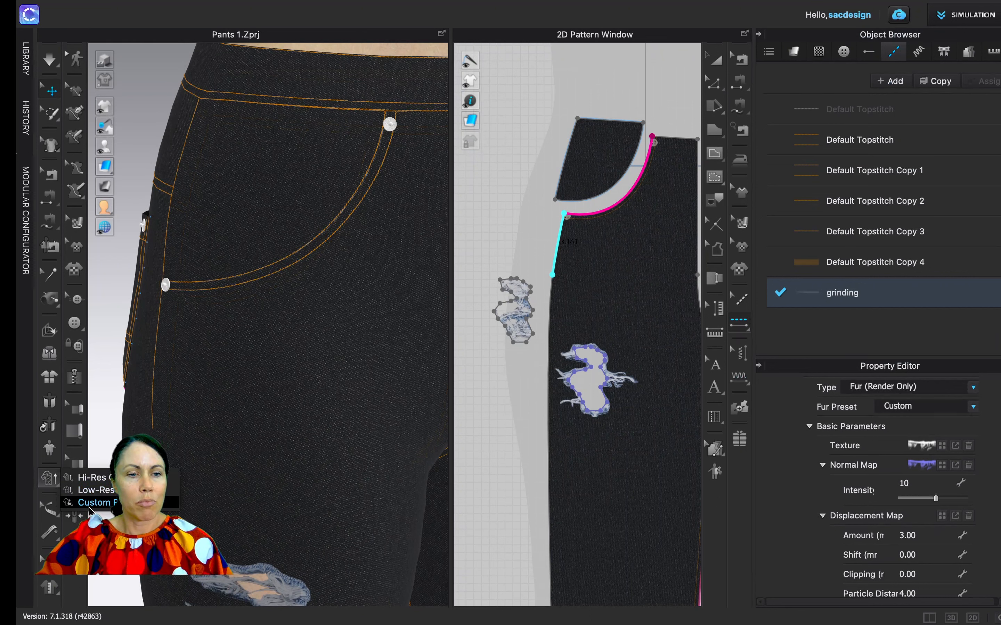
{"action": "left_click", "coordinate": [96, 478]}
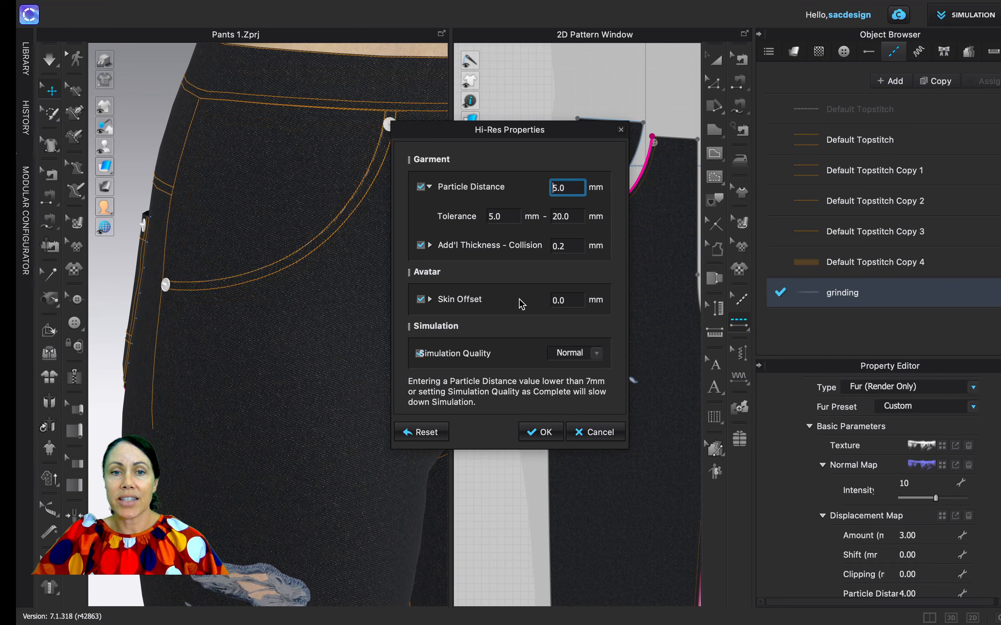
{"action": "left_click", "coordinate": [544, 432]}
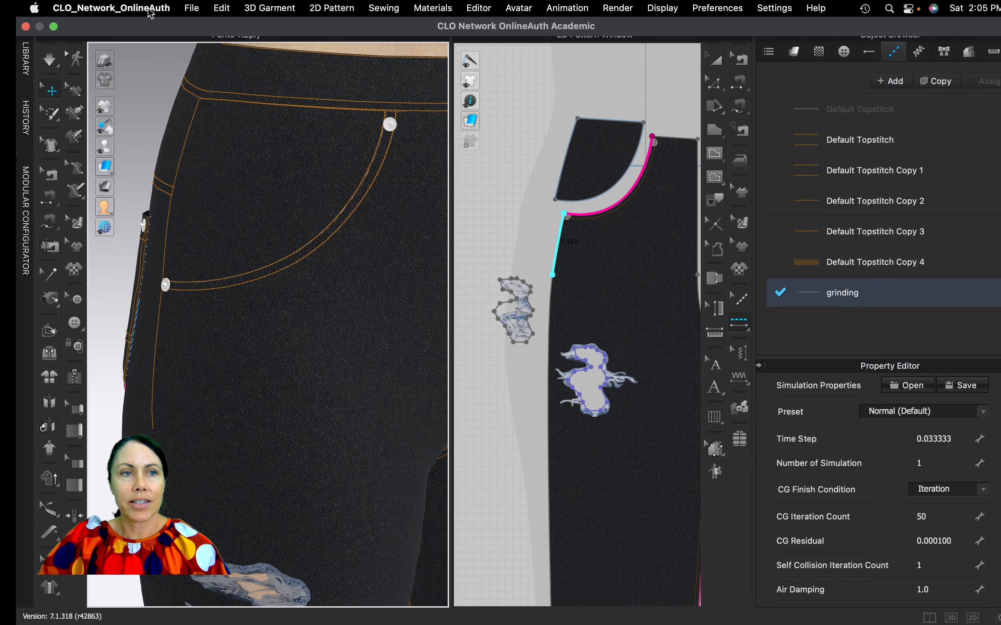
Take the program out of full screen and open the Render window for the jeans
{"action": "left_click", "coordinate": [54, 26]}
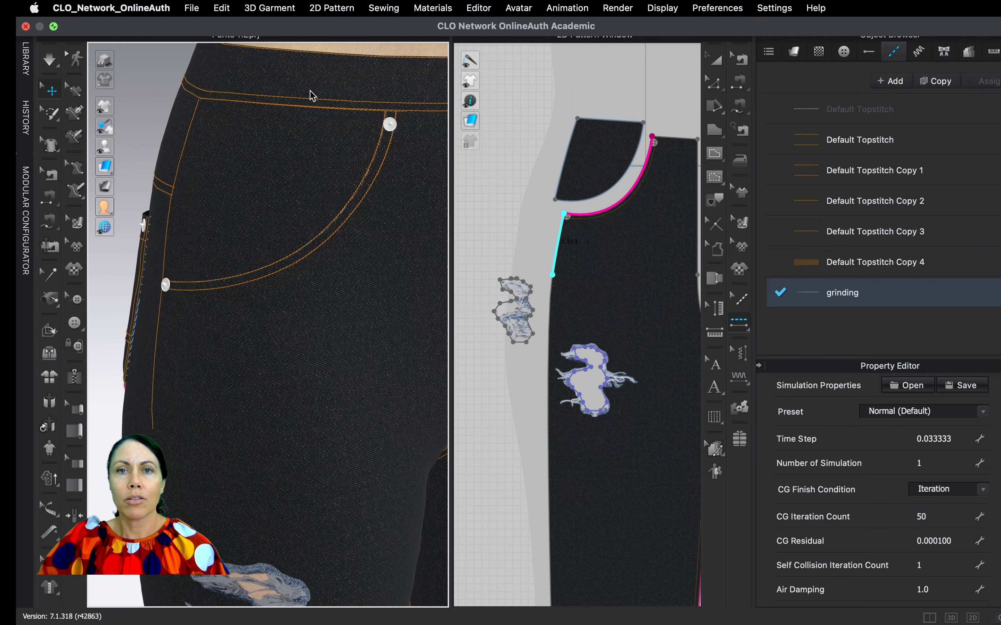
{"action": "left_click", "coordinate": [628, 9]}
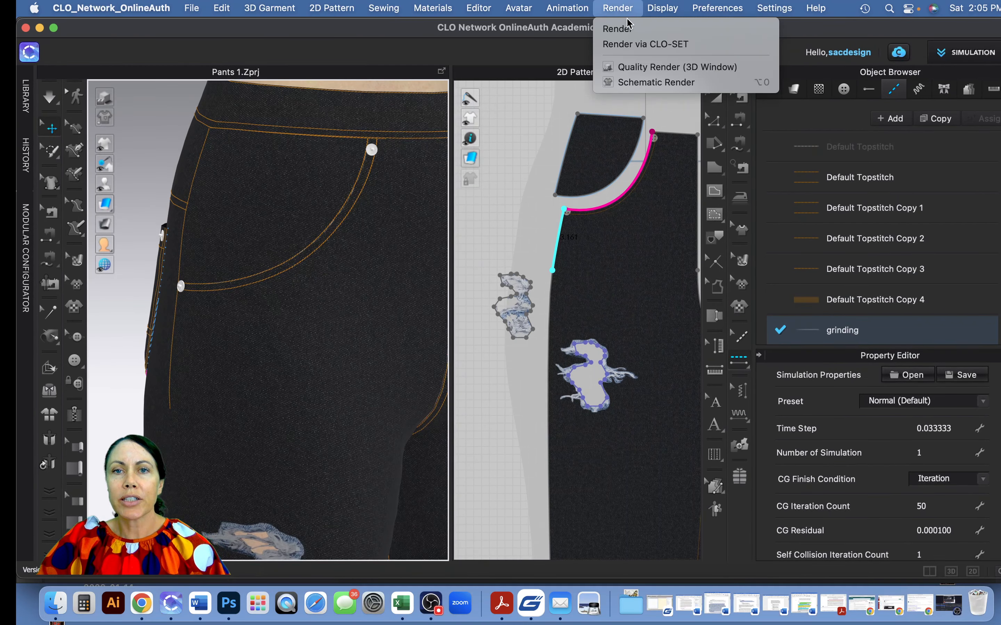
{"action": "left_click", "coordinate": [632, 32]}
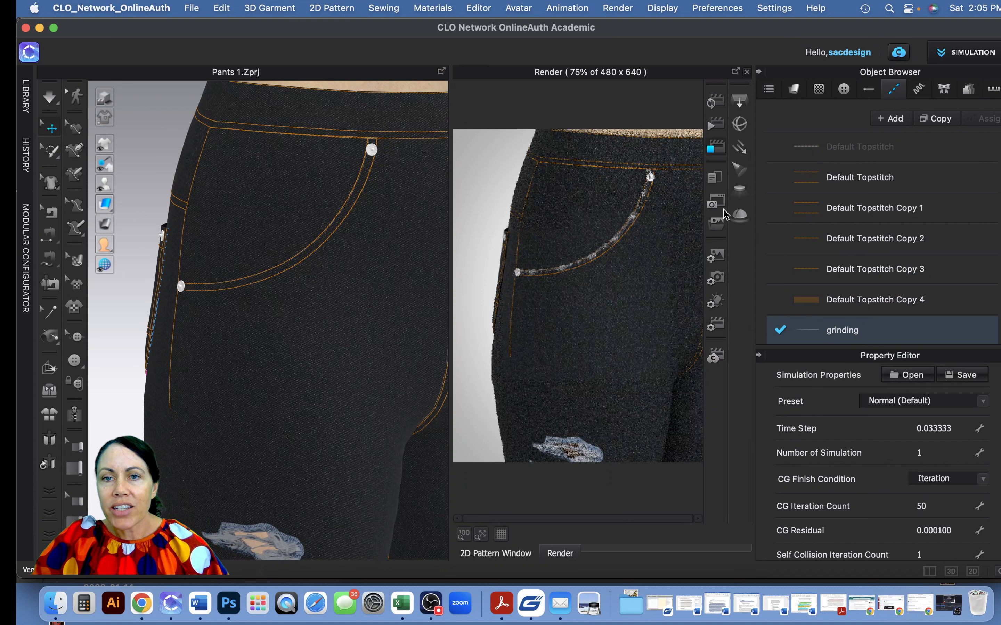
Turn on background transparency in the render's image properties
{"action": "left_click", "coordinate": [719, 260]}
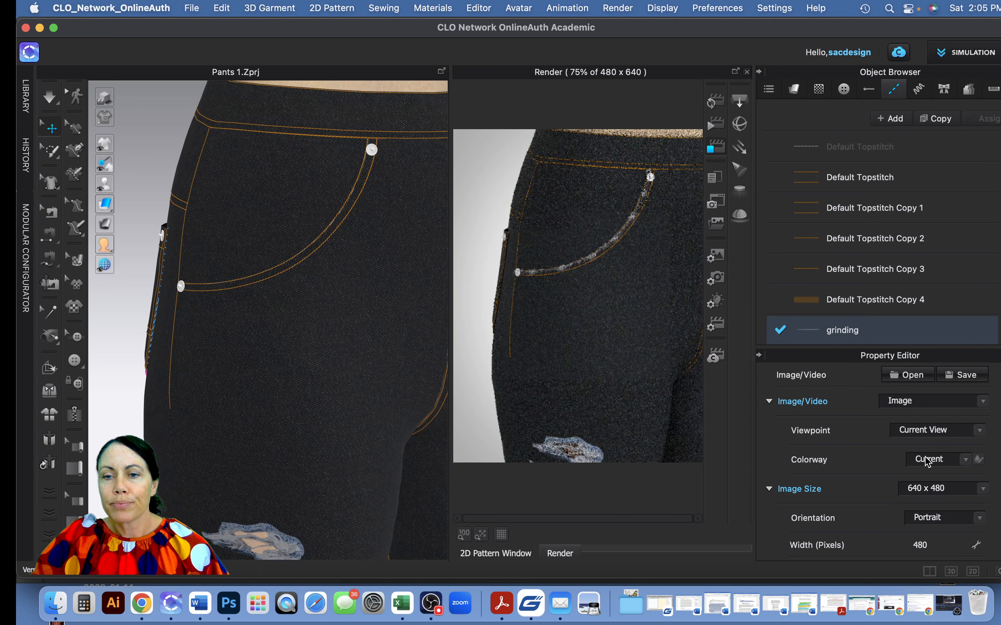
{"action": "scroll", "coordinate": [929, 461], "scroll_direction": "down", "scroll_amount": 2}
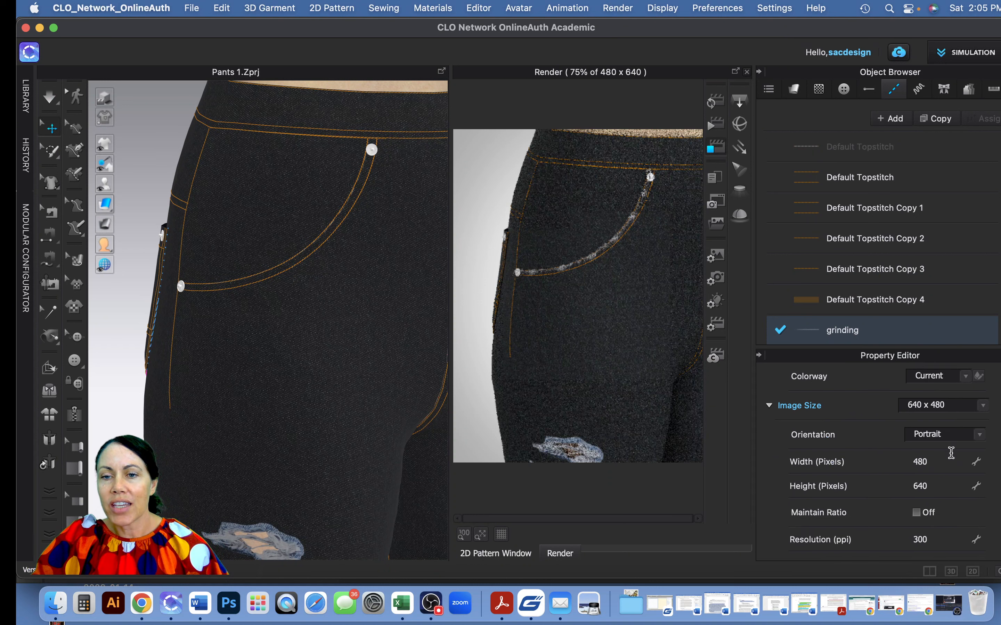
{"action": "scroll", "coordinate": [935, 459], "scroll_direction": "down", "scroll_amount": 1}
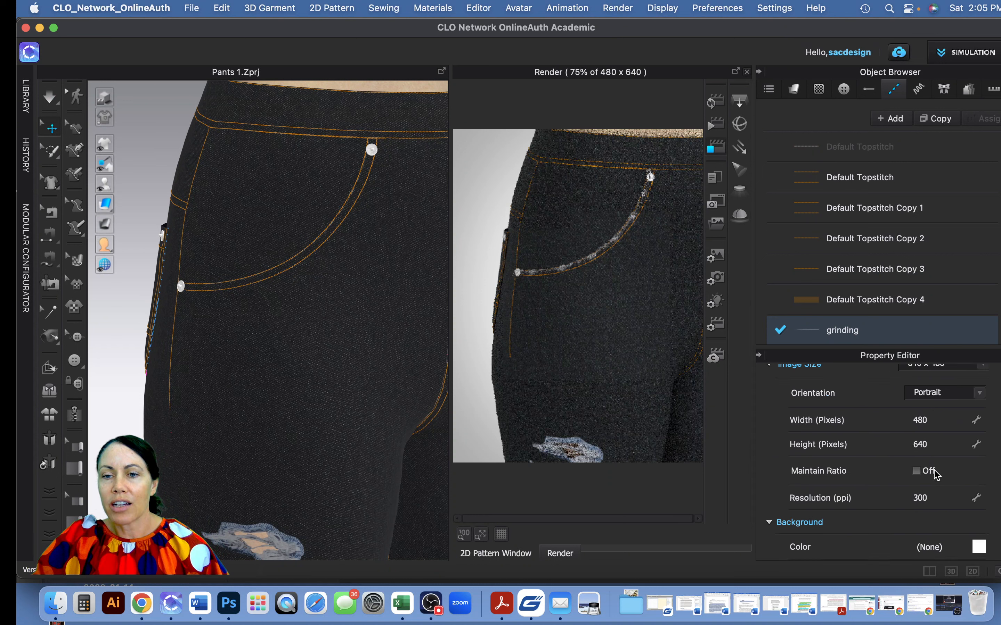
{"action": "scroll", "coordinate": [937, 501], "scroll_direction": "down", "scroll_amount": 3}
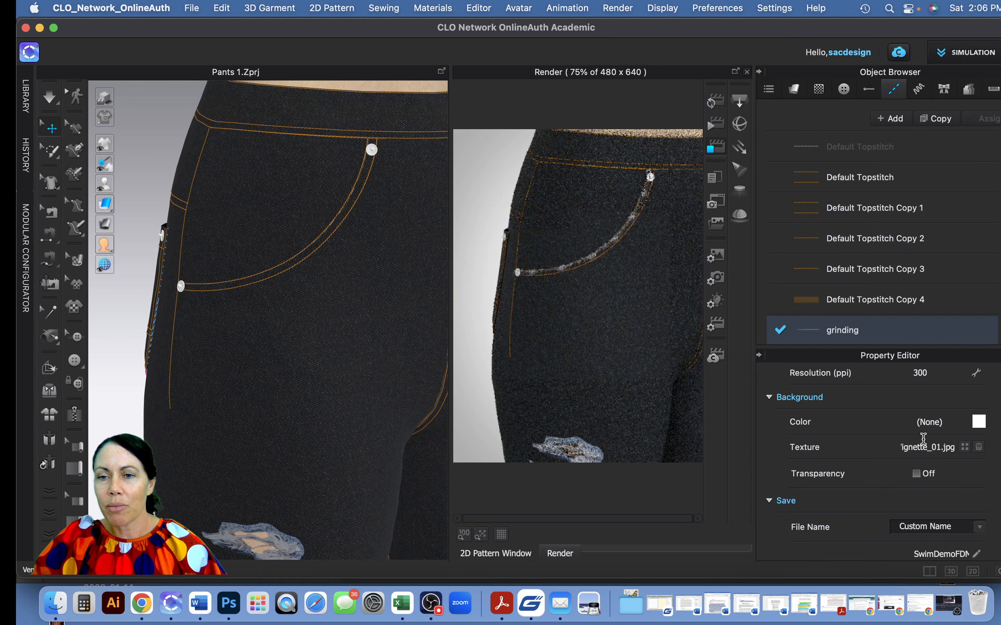
{"action": "scroll", "coordinate": [923, 439], "scroll_direction": "down", "scroll_amount": 2}
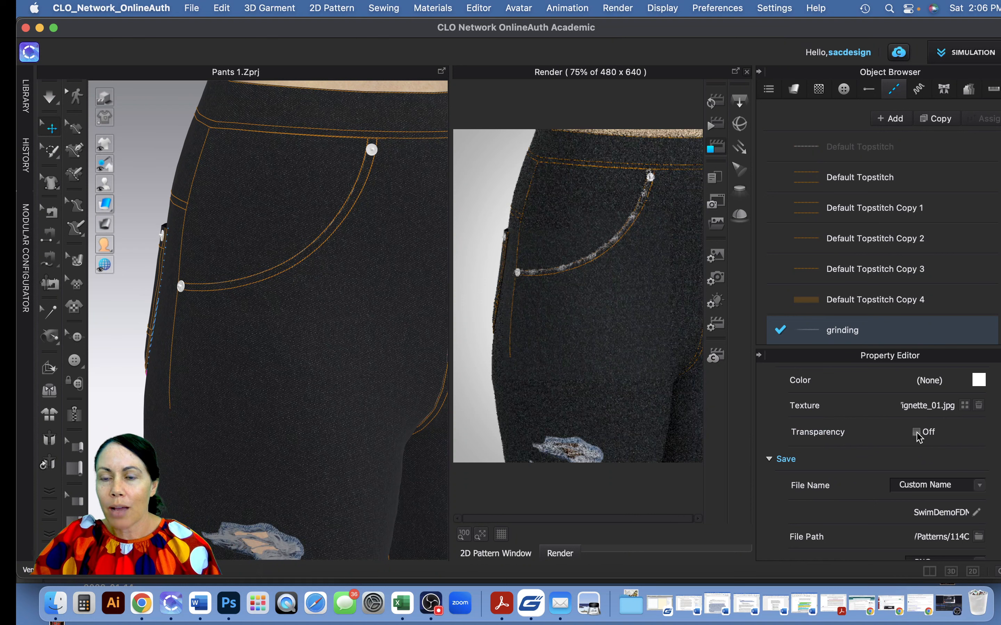
{"action": "left_click", "coordinate": [916, 433]}
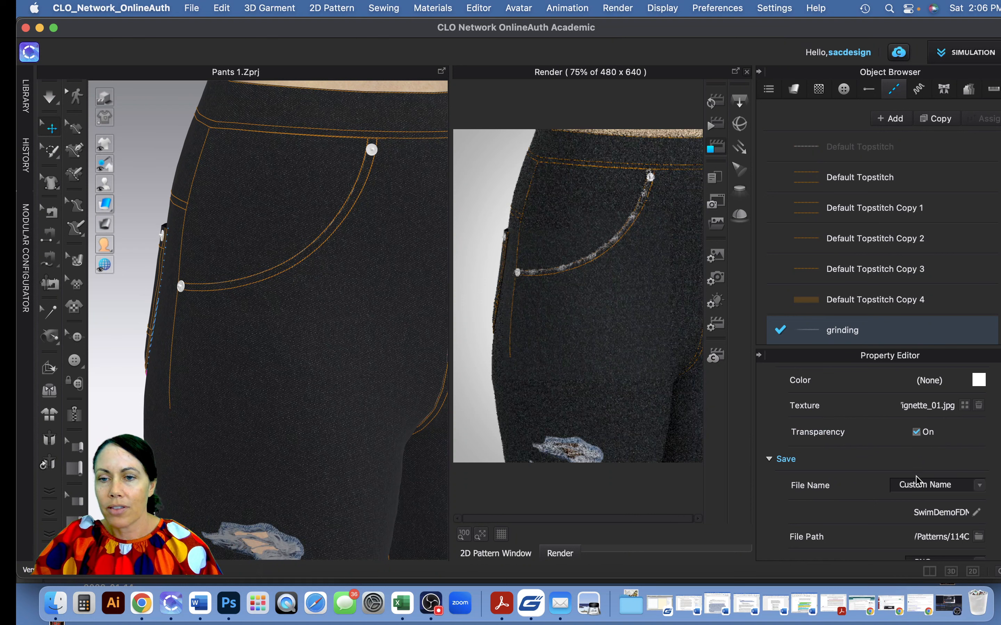
Name the render output file DenimProject and set its save location to the DenimWashProject folder
{"action": "scroll", "coordinate": [919, 480], "scroll_direction": "down", "scroll_amount": 2}
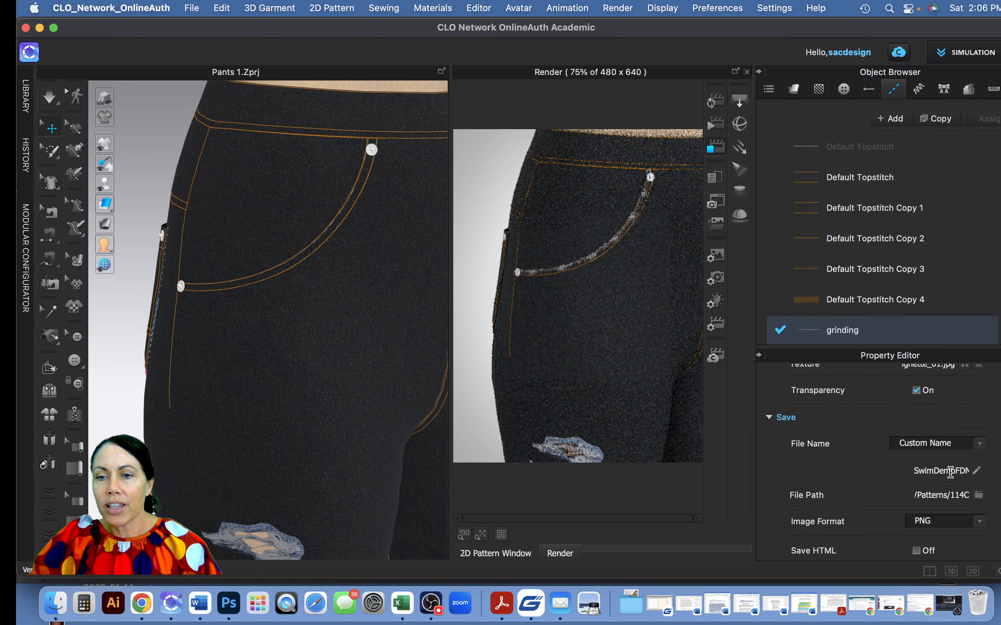
{"action": "double_click", "coordinate": [953, 471]}
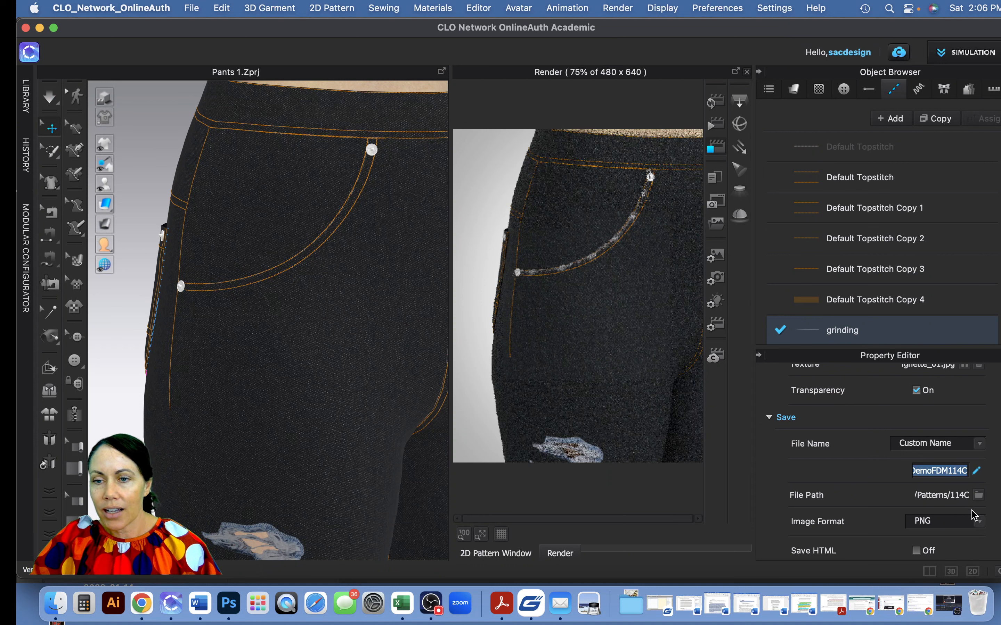
{"action": "type", "text": "DenimProject"}
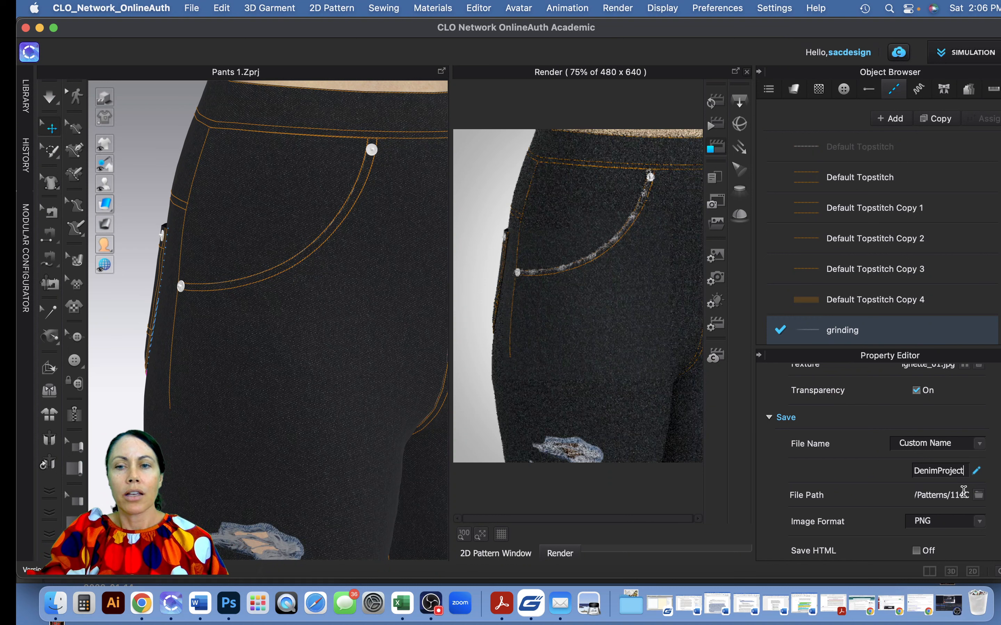
{"action": "left_click", "coordinate": [976, 497]}
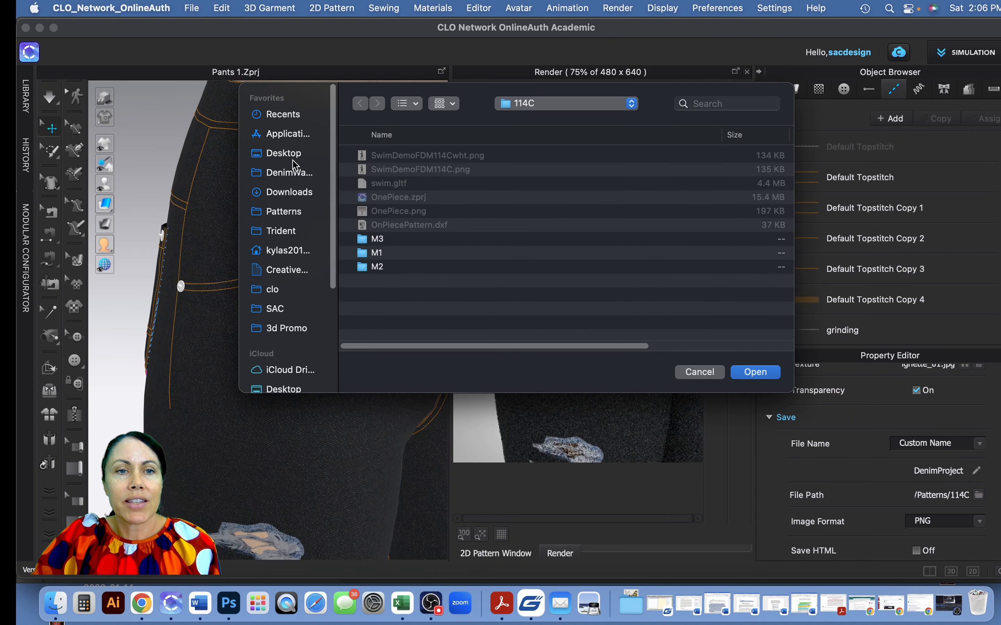
{"action": "left_click", "coordinate": [299, 174]}
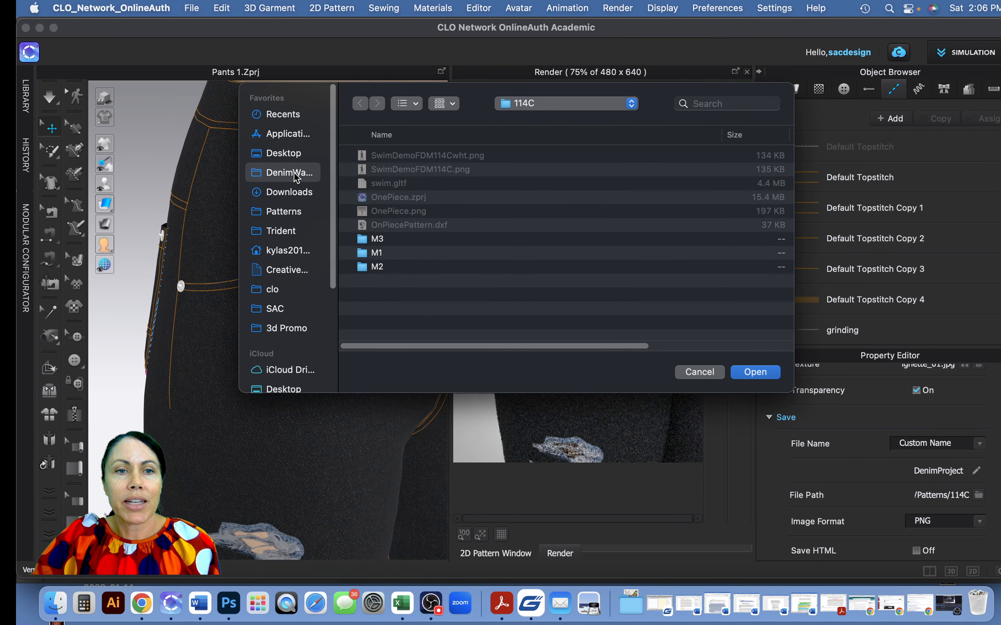
{"action": "left_click", "coordinate": [770, 373]}
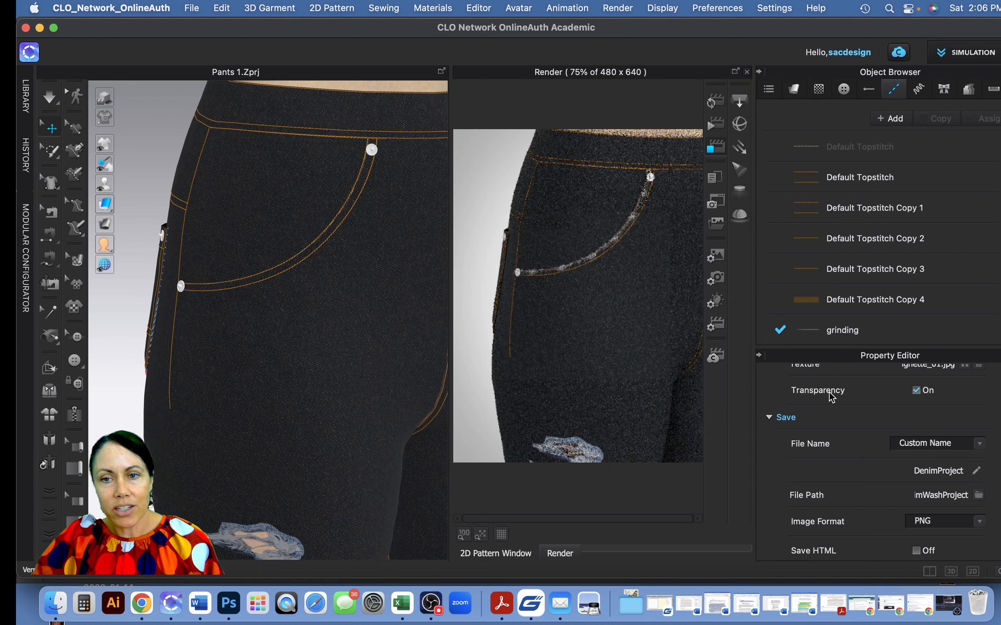
{"action": "scroll", "coordinate": [867, 448], "scroll_direction": "down", "scroll_amount": 1}
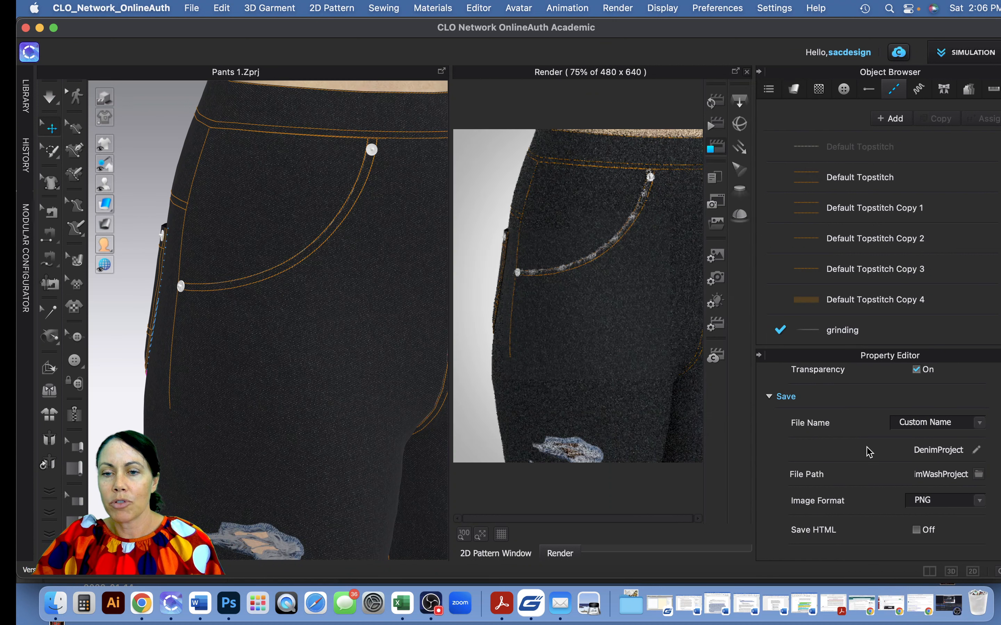
{"action": "scroll", "coordinate": [870, 472], "scroll_direction": "up", "scroll_amount": 5}
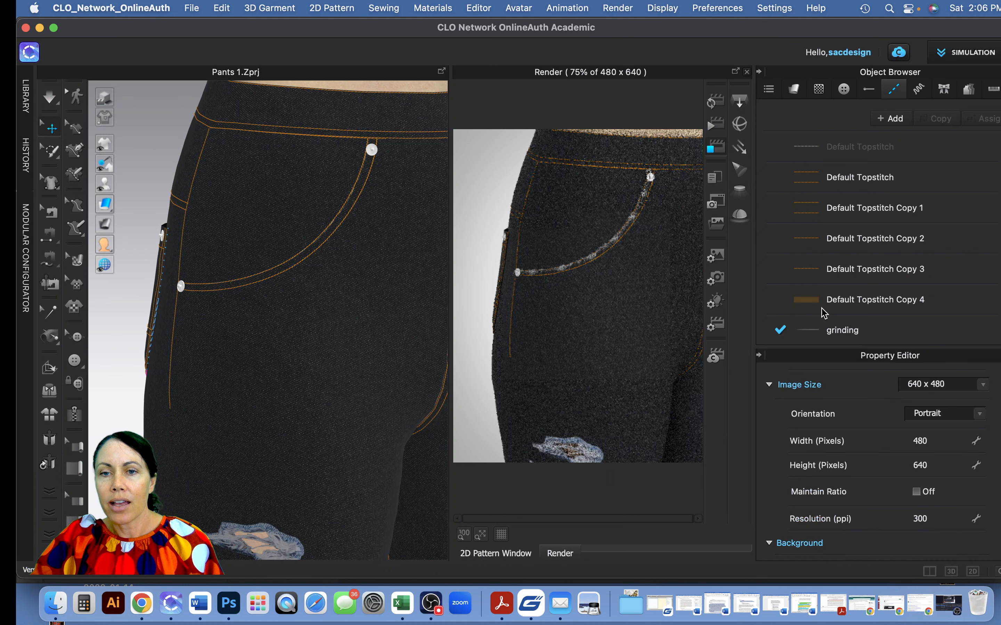
Review the render camera properties and set the light preset to Studio_HighContrast
{"action": "left_click", "coordinate": [714, 282]}
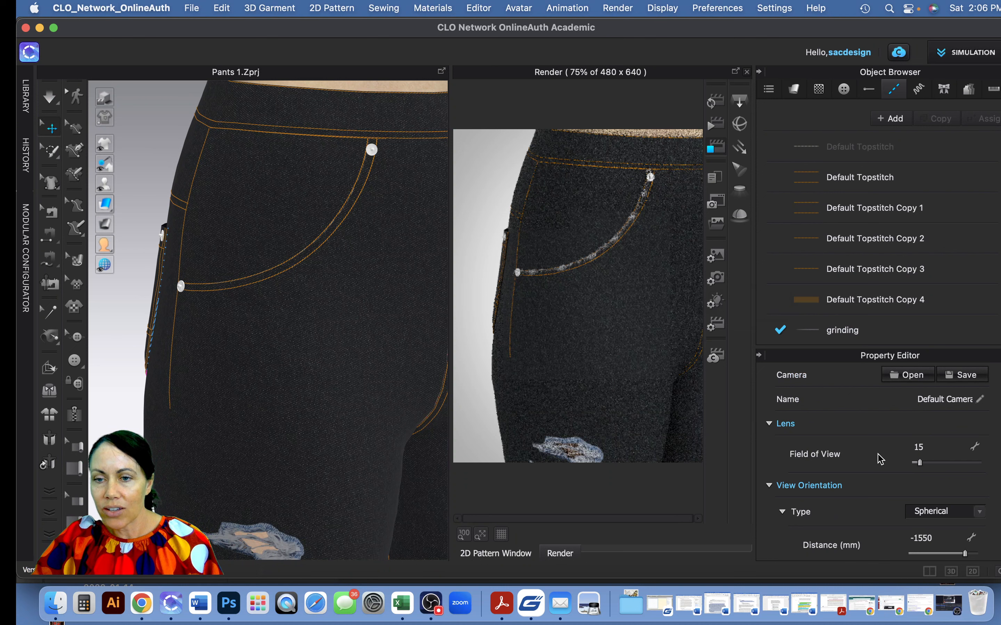
{"action": "scroll", "coordinate": [877, 459], "scroll_direction": "down", "scroll_amount": 2}
{"action": "scroll", "coordinate": [877, 459], "scroll_direction": "down", "scroll_amount": 6}
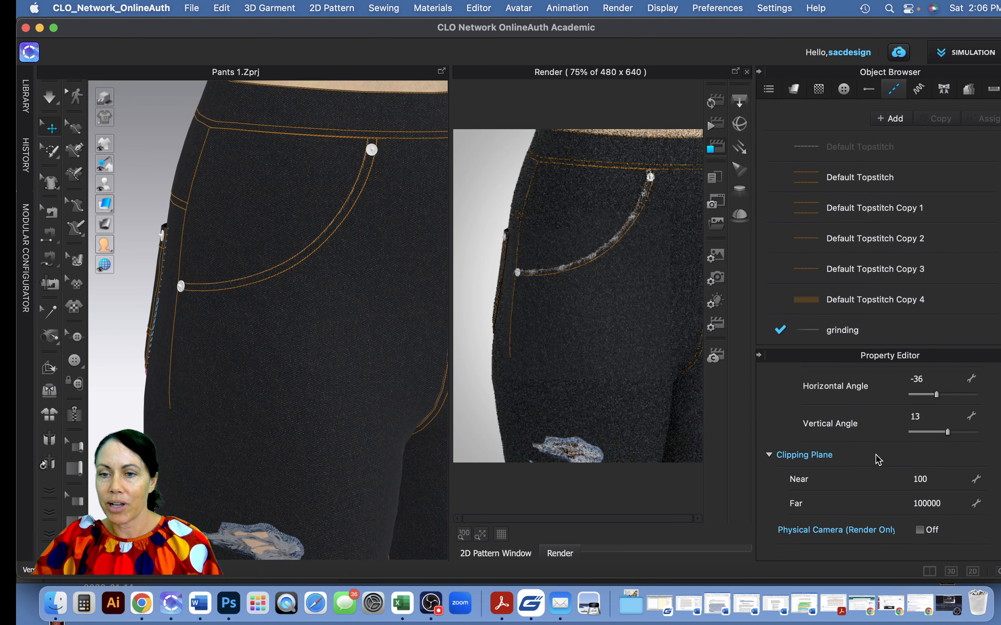
{"action": "left_click", "coordinate": [716, 303]}
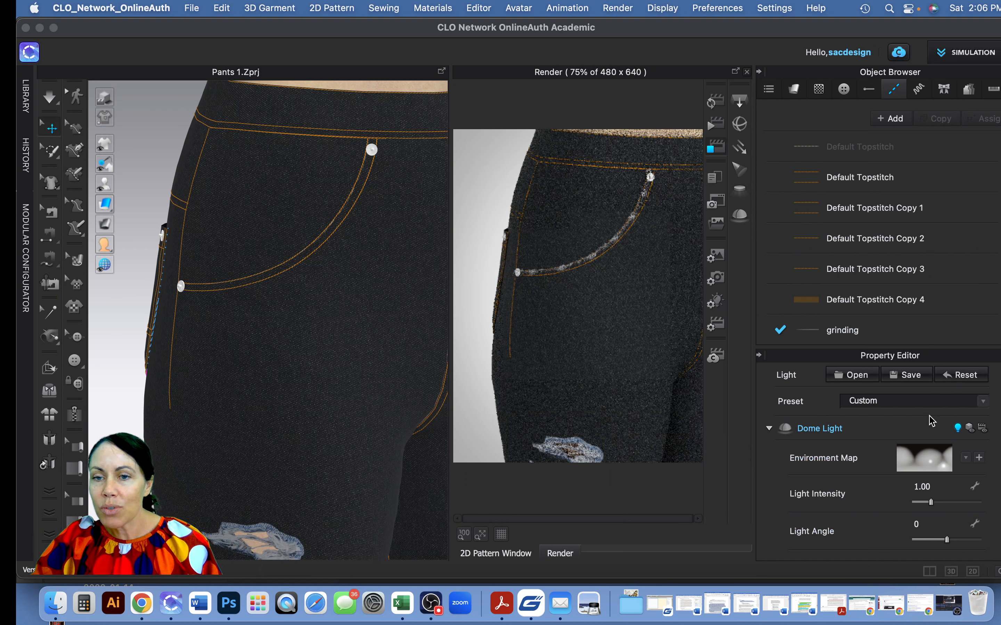
{"action": "left_click", "coordinate": [981, 403]}
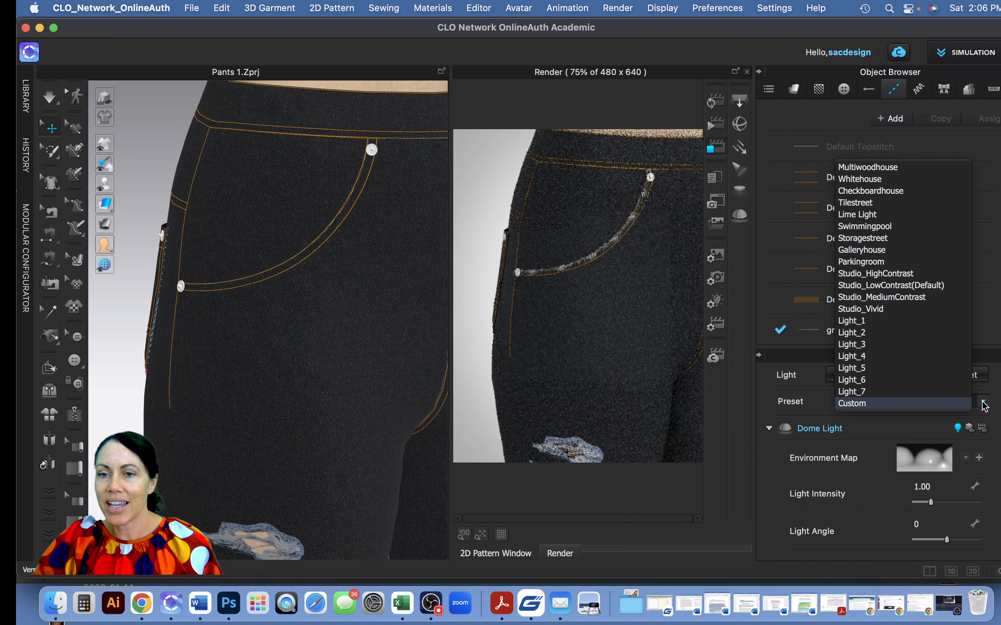
{"action": "mouse_move", "coordinate": [924, 355]}
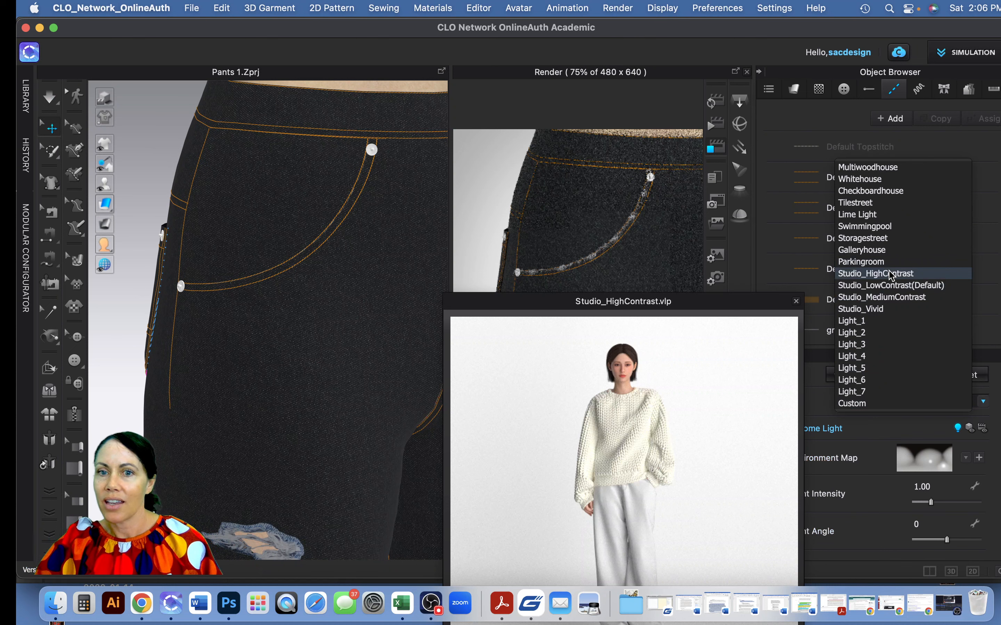
{"action": "left_click", "coordinate": [891, 274]}
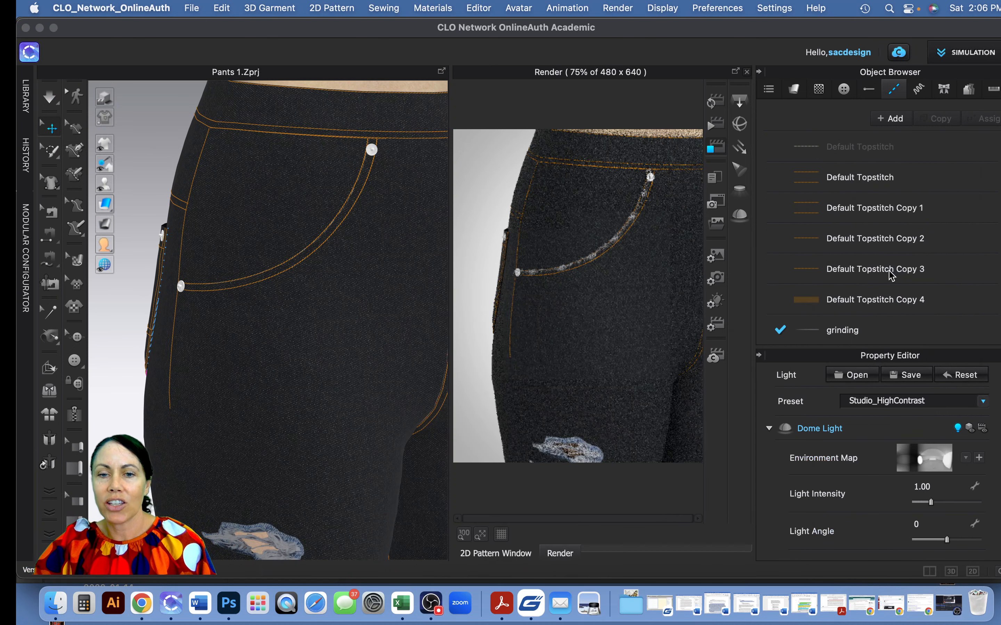
{"action": "scroll", "coordinate": [893, 528], "scroll_direction": "down", "scroll_amount": 3}
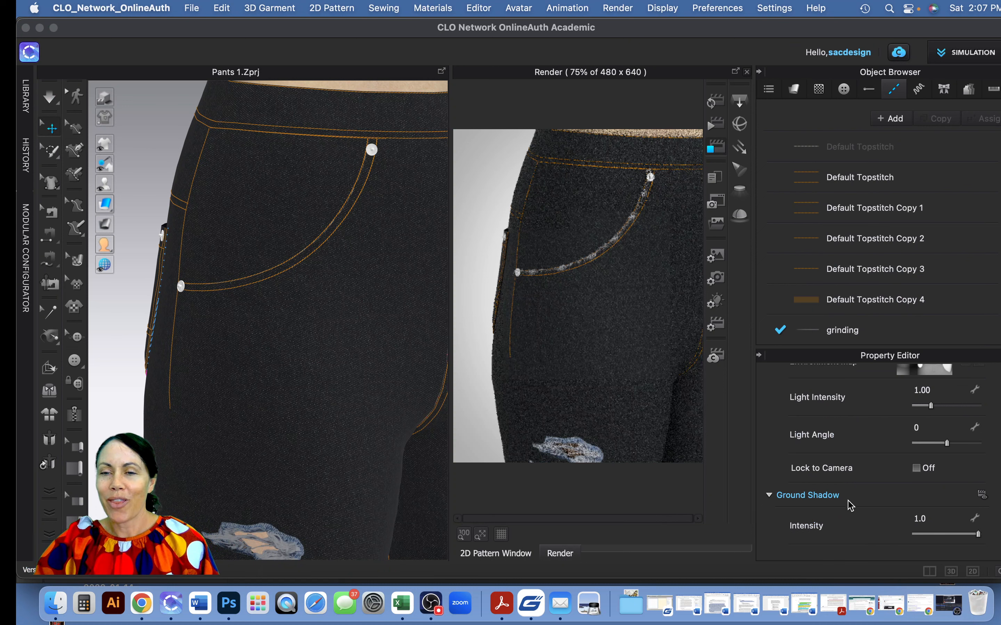
{"action": "scroll", "coordinate": [851, 504], "scroll_direction": "up", "scroll_amount": 3}
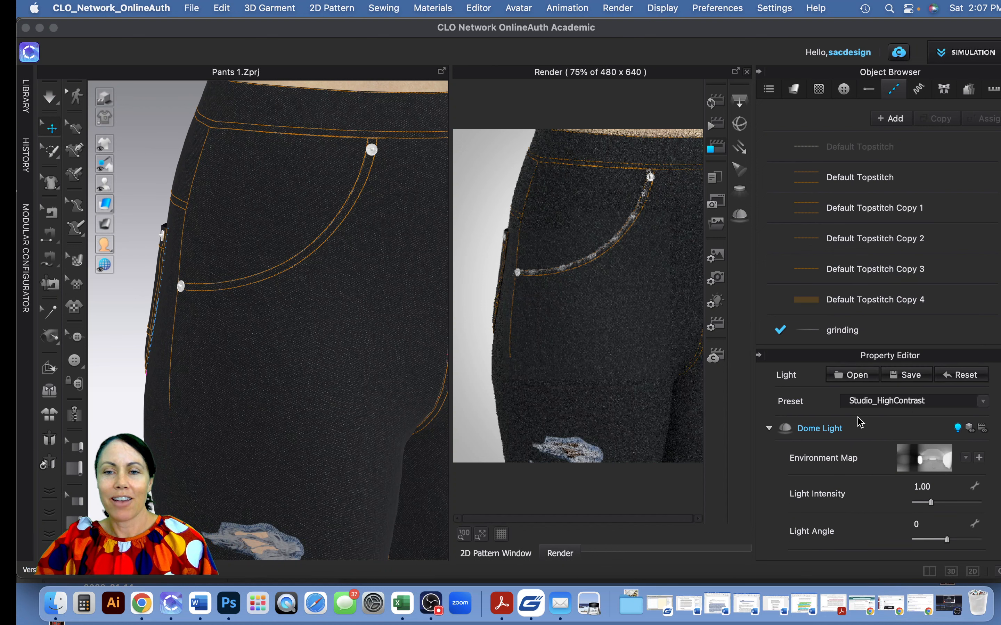
Lower the render's noise threshold to 0.004 in the finish conditions
{"action": "left_click", "coordinate": [714, 324]}
{"action": "left_click", "coordinate": [715, 324]}
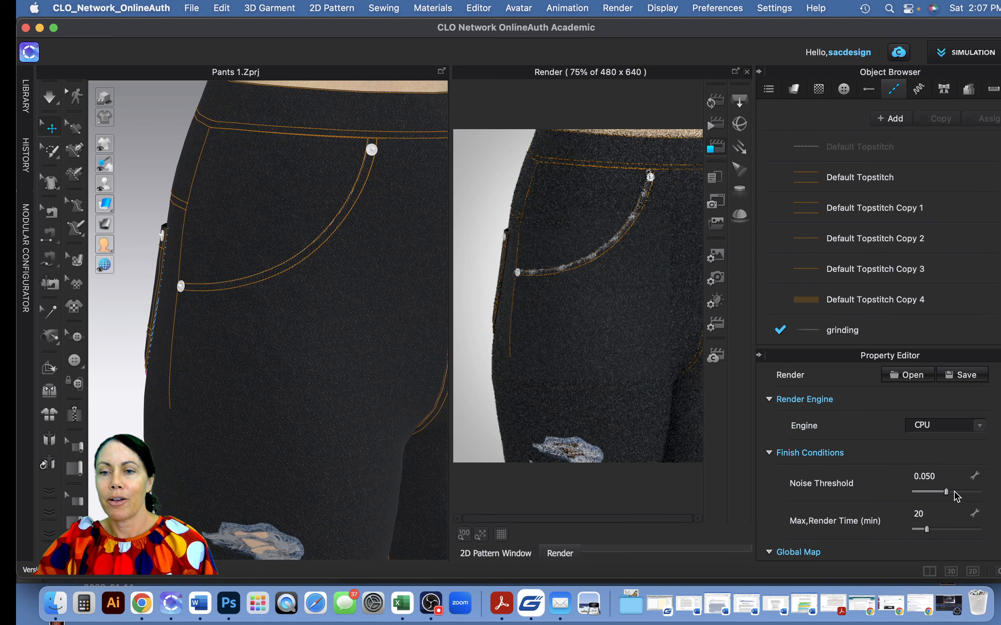
{"action": "left_click_drag", "start_coordinate": [947, 493], "coordinate": [916, 495]}
{"action": "scroll", "coordinate": [876, 488], "scroll_direction": "down", "scroll_amount": 2}
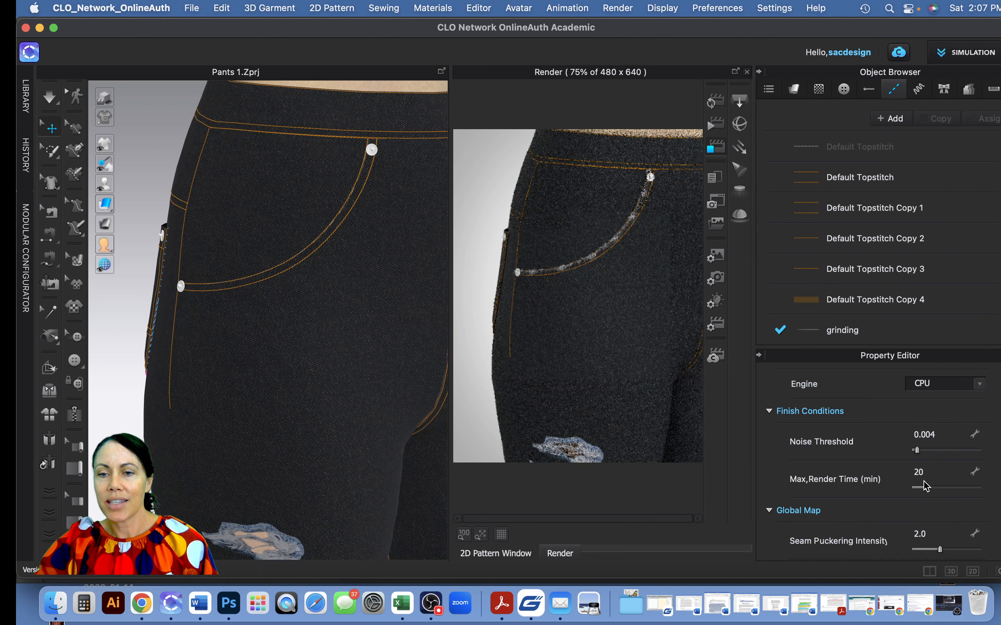
Set both the light quality and the material quality of the render to Very High
{"action": "scroll", "coordinate": [851, 494], "scroll_direction": "down", "scroll_amount": 2}
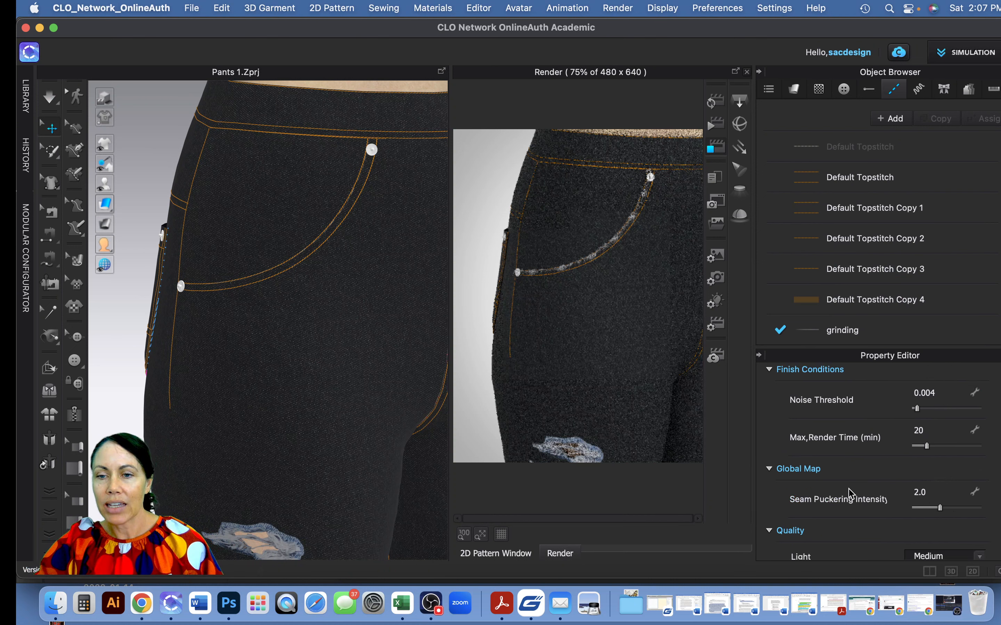
{"action": "scroll", "coordinate": [852, 493], "scroll_direction": "down", "scroll_amount": 5}
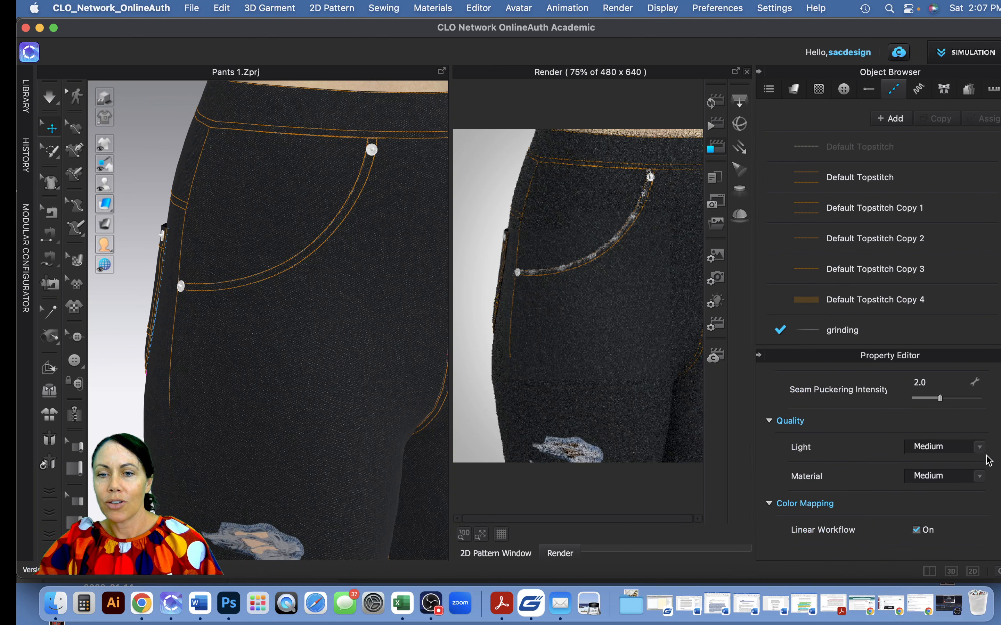
{"action": "left_click", "coordinate": [976, 448]}
{"action": "left_click", "coordinate": [945, 475]}
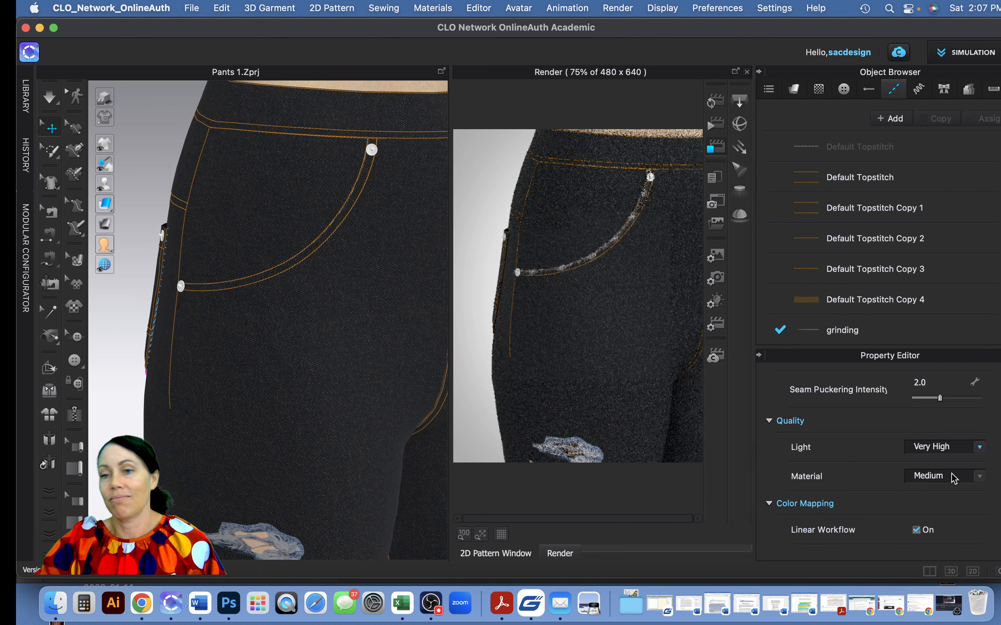
{"action": "left_click", "coordinate": [978, 476]}
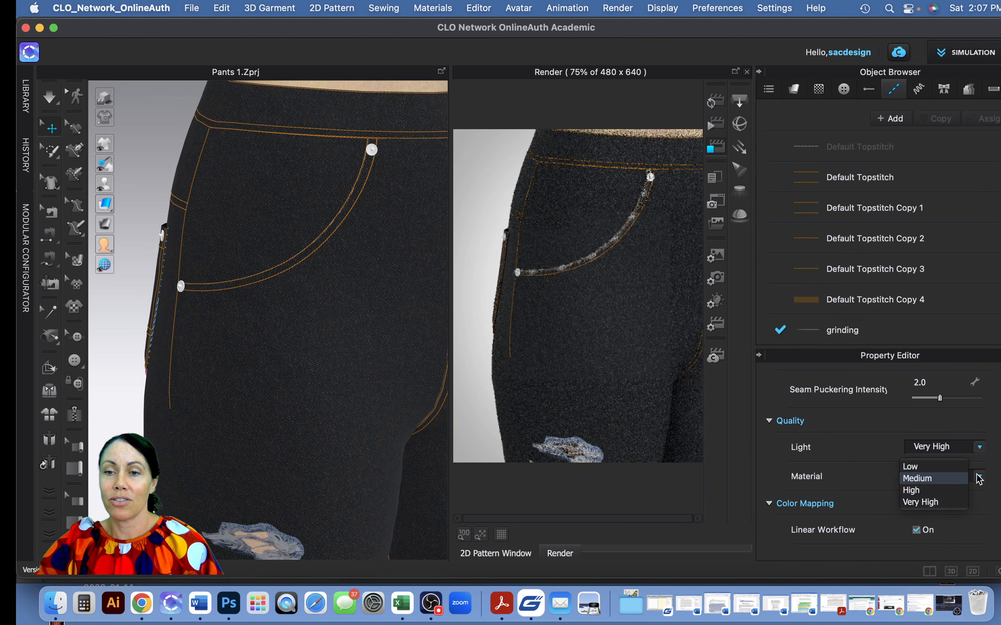
{"action": "left_click", "coordinate": [951, 503]}
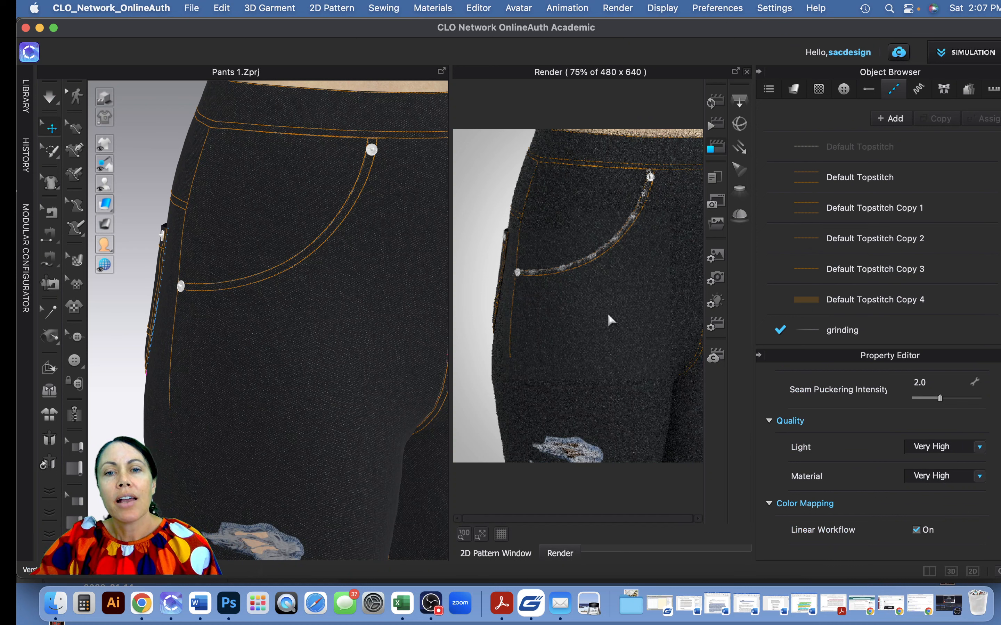
Start the final render of the jeans and switch to Finder to open the DenimWashProject folder
{"action": "left_click", "coordinate": [714, 130]}
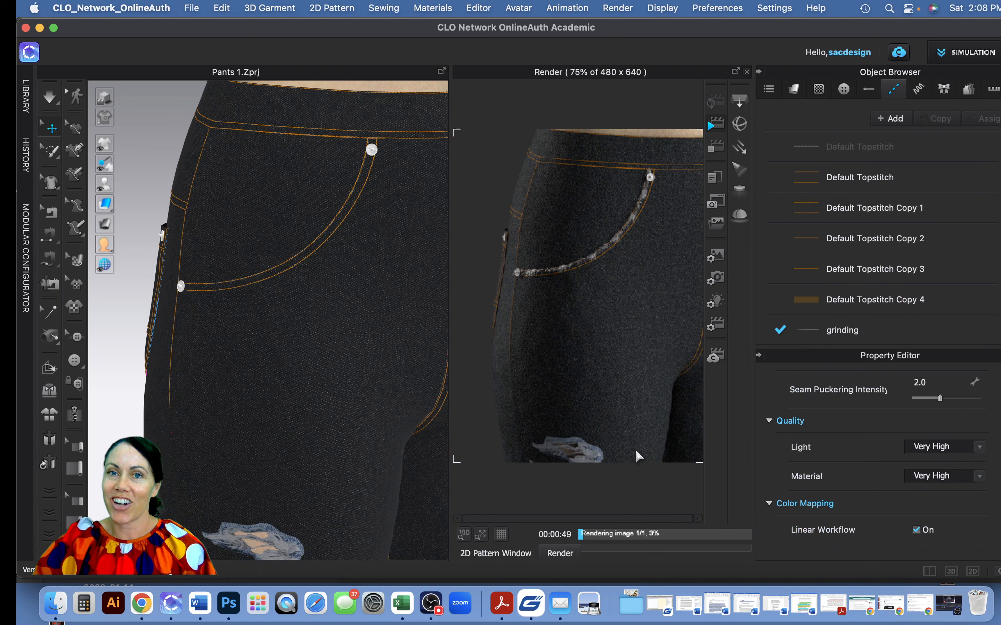
{"action": "left_click", "coordinate": [56, 604]}
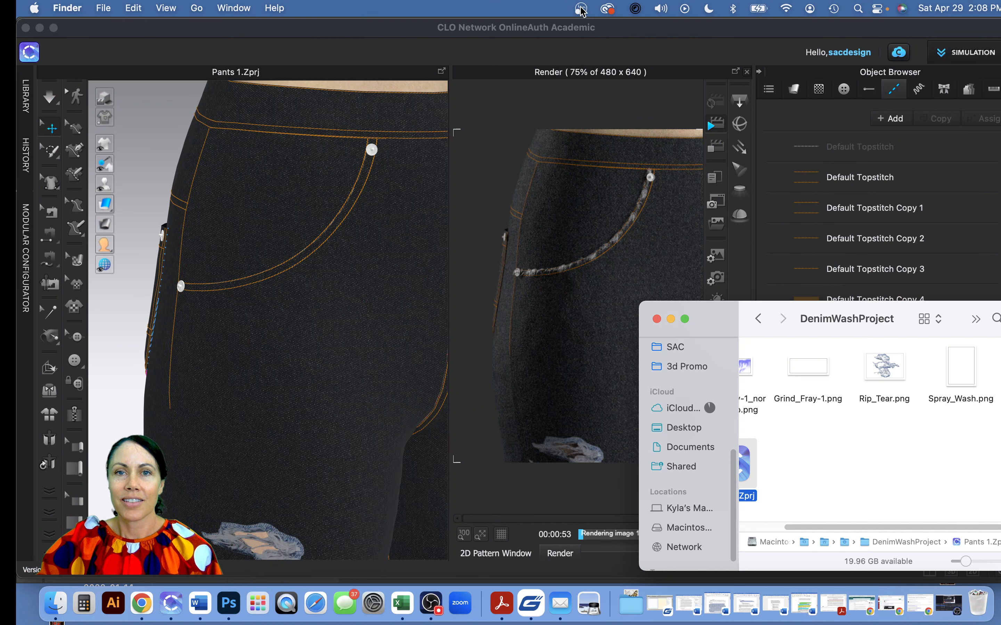